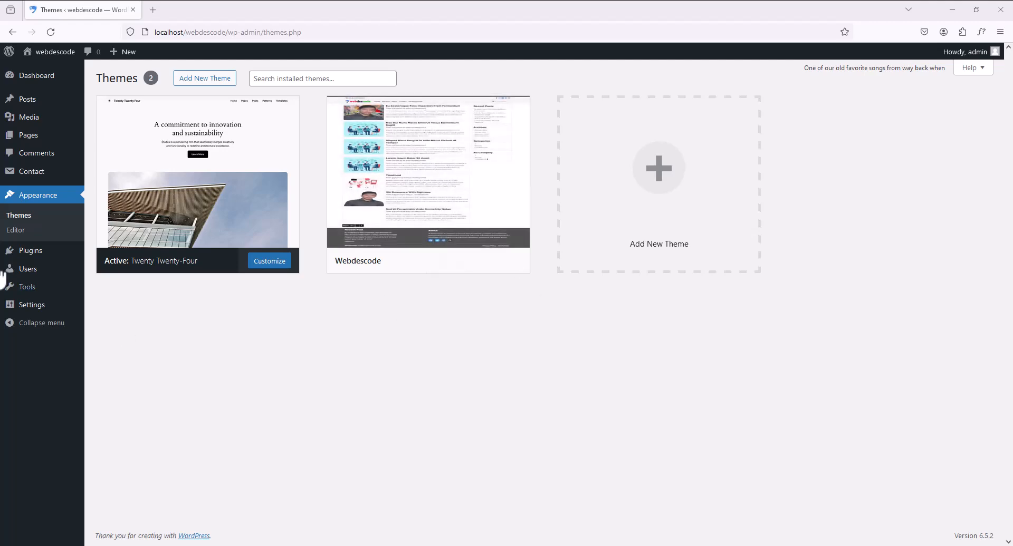
- Open the list of all posts and look through the existing entries
click(33, 77)
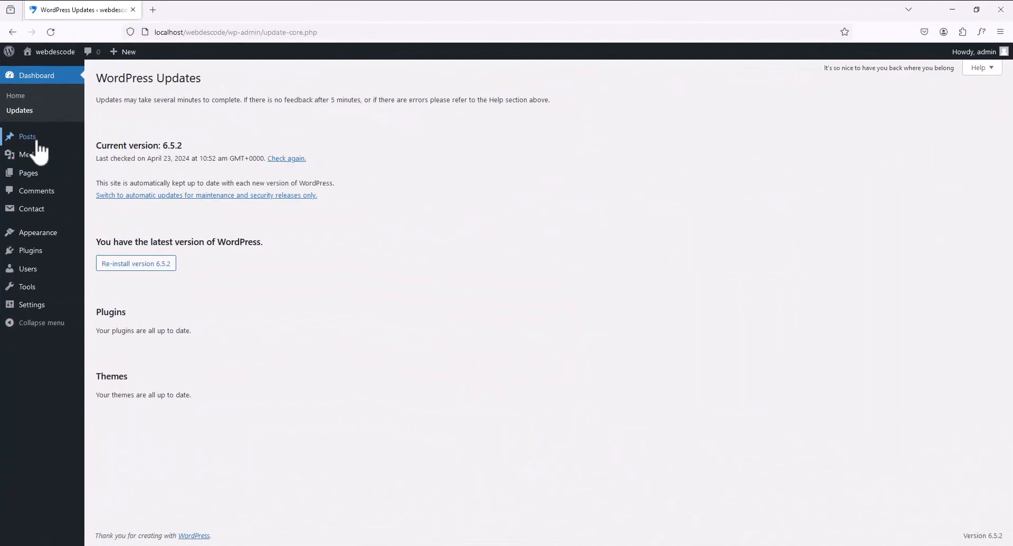
mouse_move(37, 143)
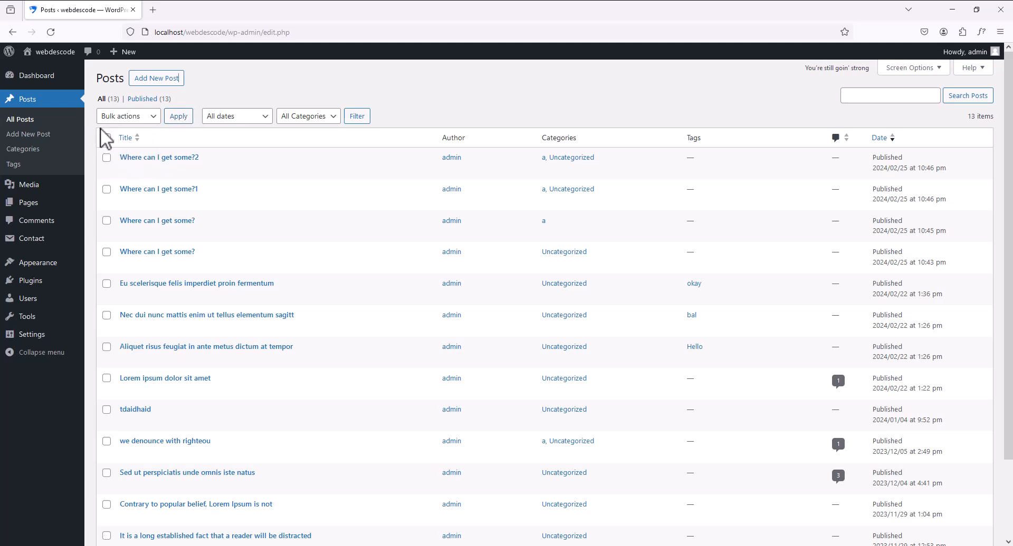
scroll(158, 200, down, 3)
scroll(237, 158, up, 3)
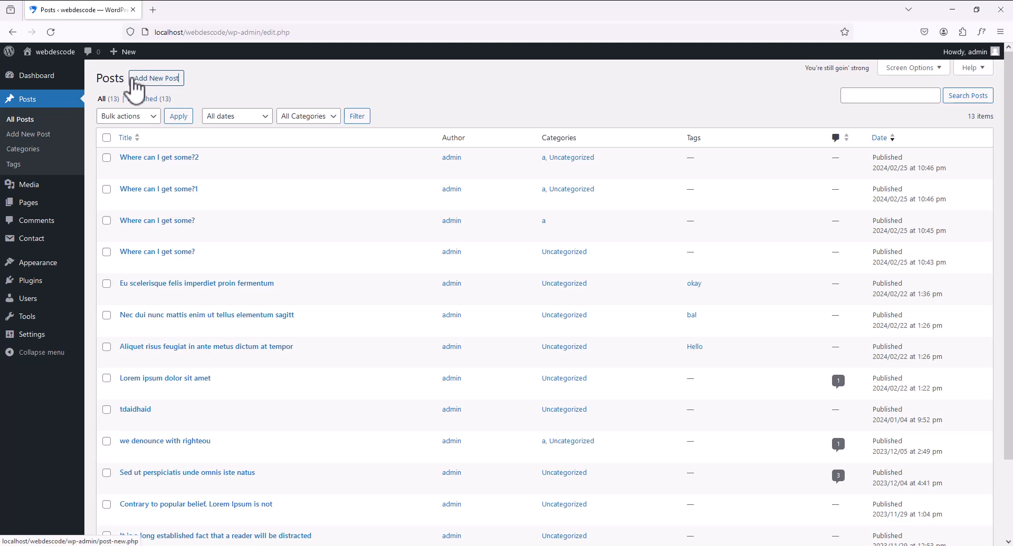
- Create a new post in the visual editor instead of the code editor and title it "Hello"
click(164, 87)
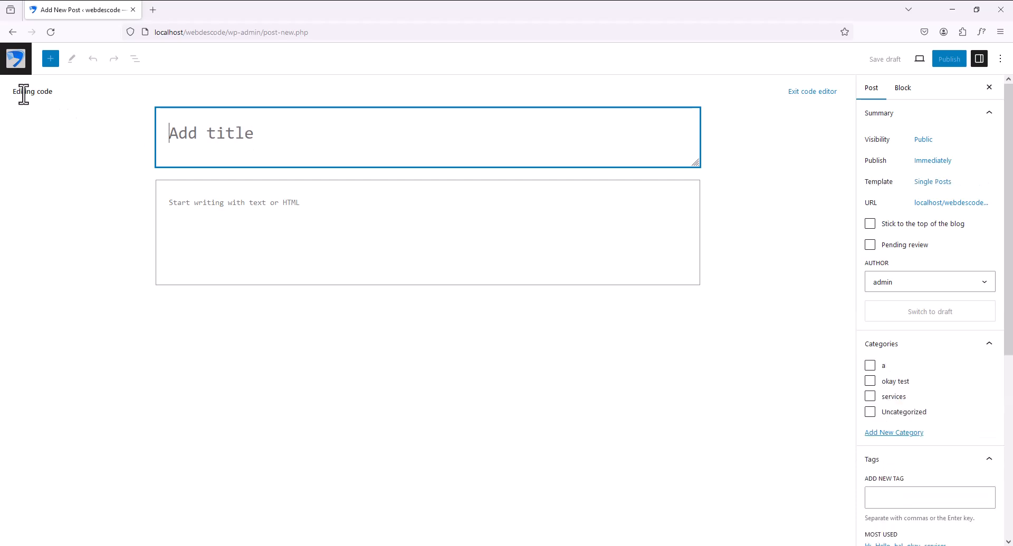
key(ctrl+shift+alt+m)
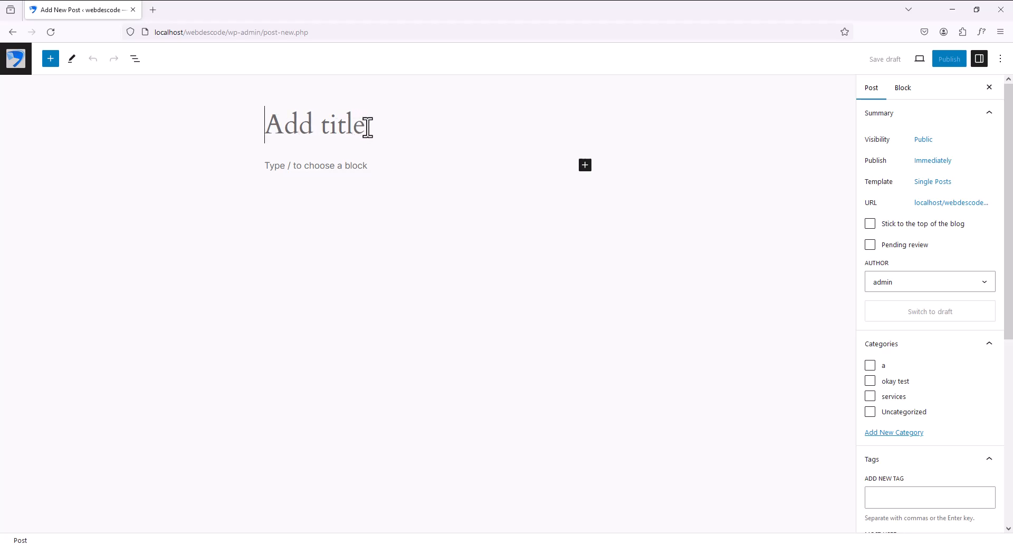
text(Hello)
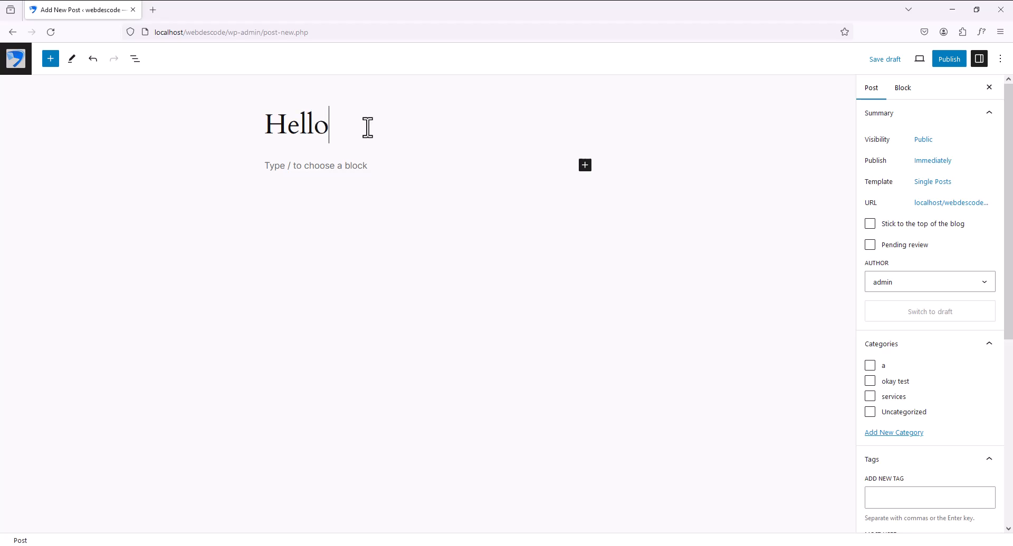
- Find a Lorem Ipsum generator online and add lipsum.com's first "Lorem Ipsum is simply dummy text" paragraph to the post, with an empty block below
click(323, 164)
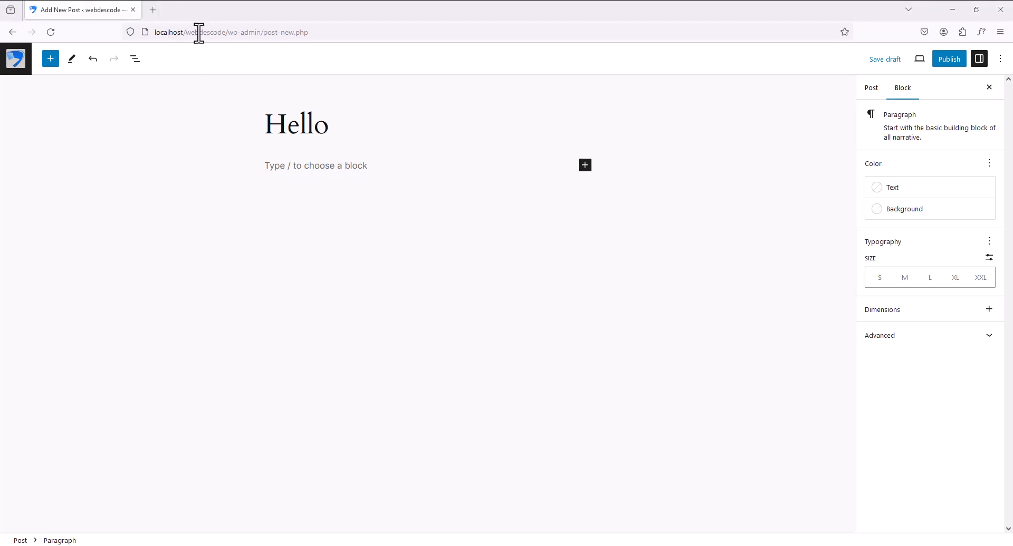
click(153, 10)
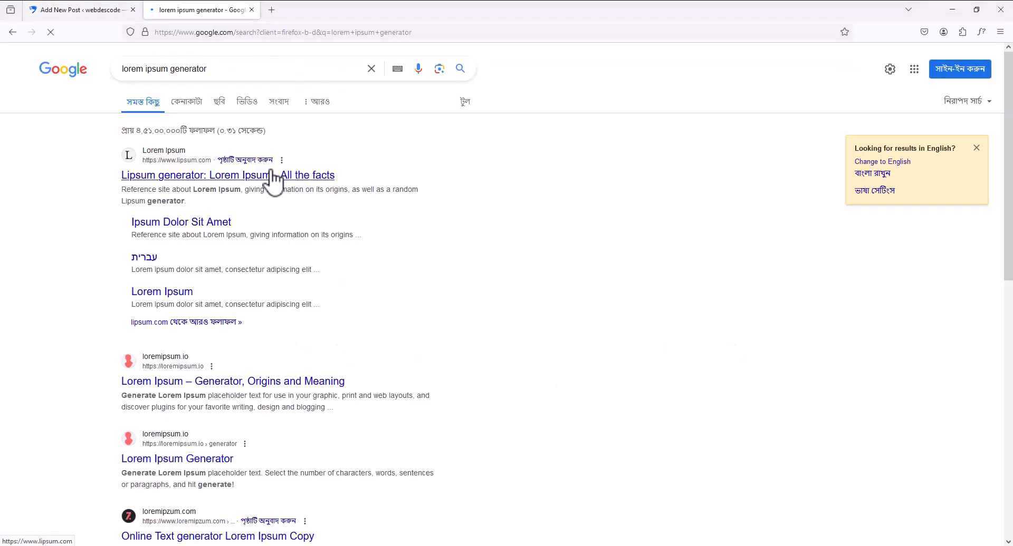
click(268, 175)
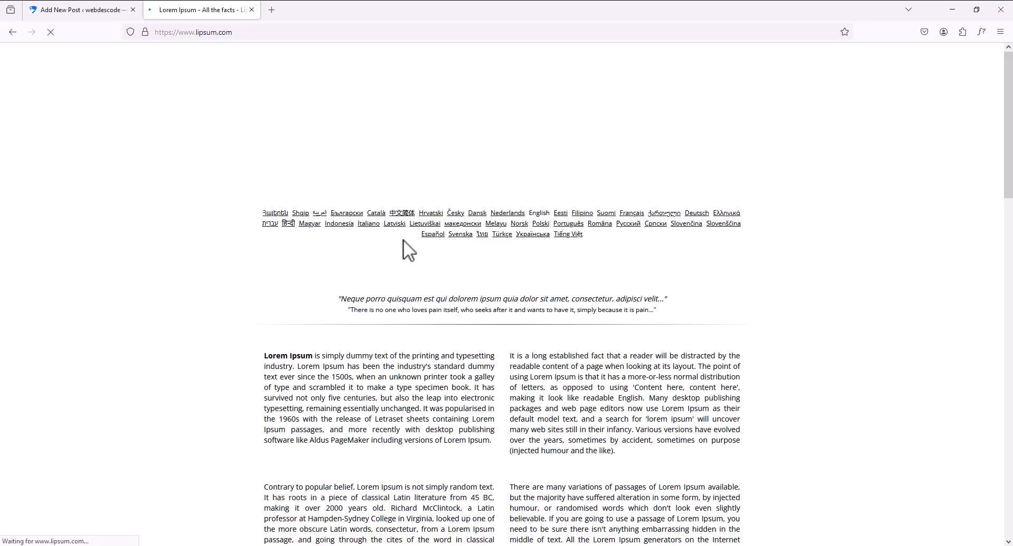
click(79, 10)
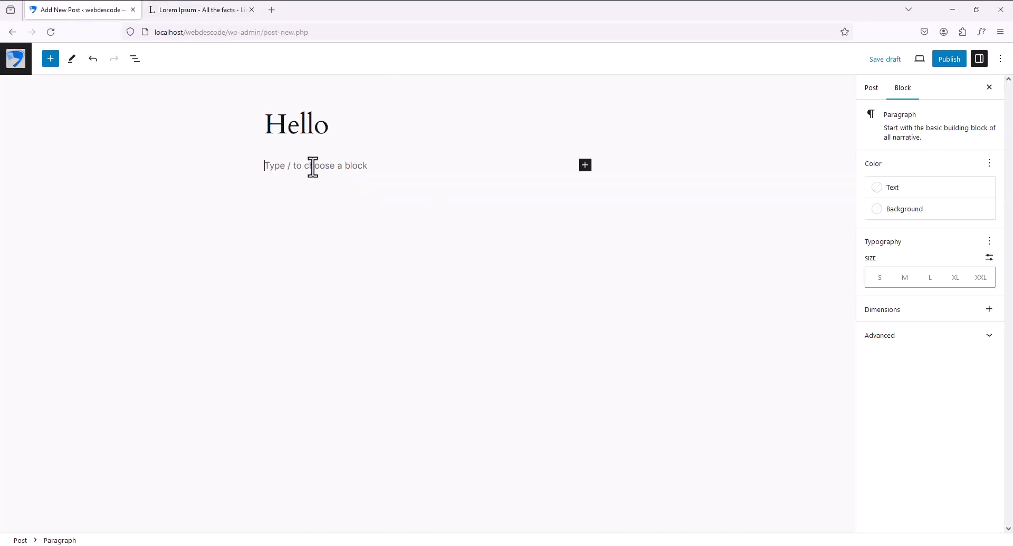
text(Lorem Ipsum is simply dummy text of the printing and typesetting industry. Lorem Ipsum has been the industry's standard dummy text ever since the 1500s, when an unknown printer took a galley of type and scrambled it to make a type specimen book. It has survived not only five centuries, but also the leap into electronic typesetting, remaining essentially unchanged. It was popularised in the 1960s with the release of Letraset sheets containing Lorem Ipsum passages, and more recently with desktop publishing software like Aldus PageMaker including versions of Lorem Ipsum)
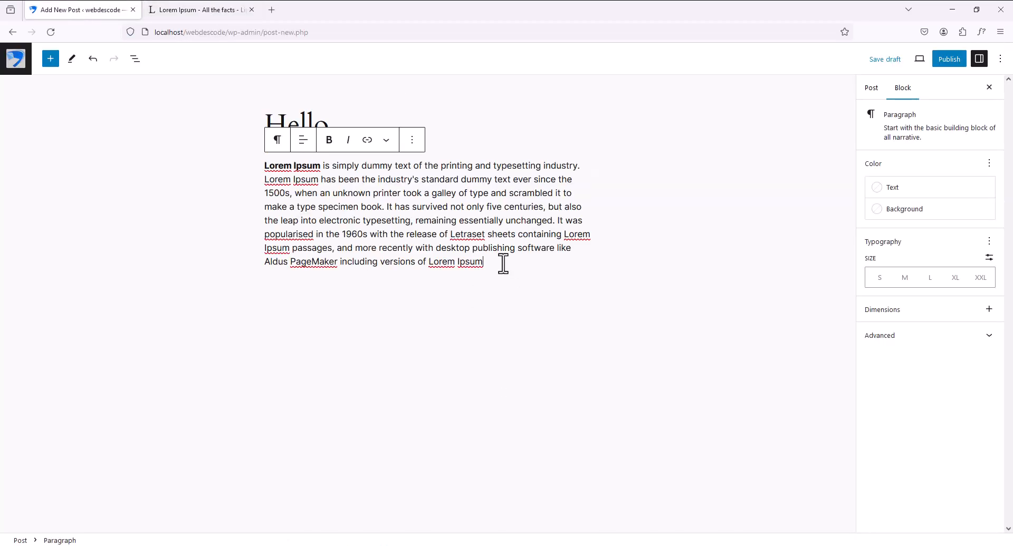
key(Return)
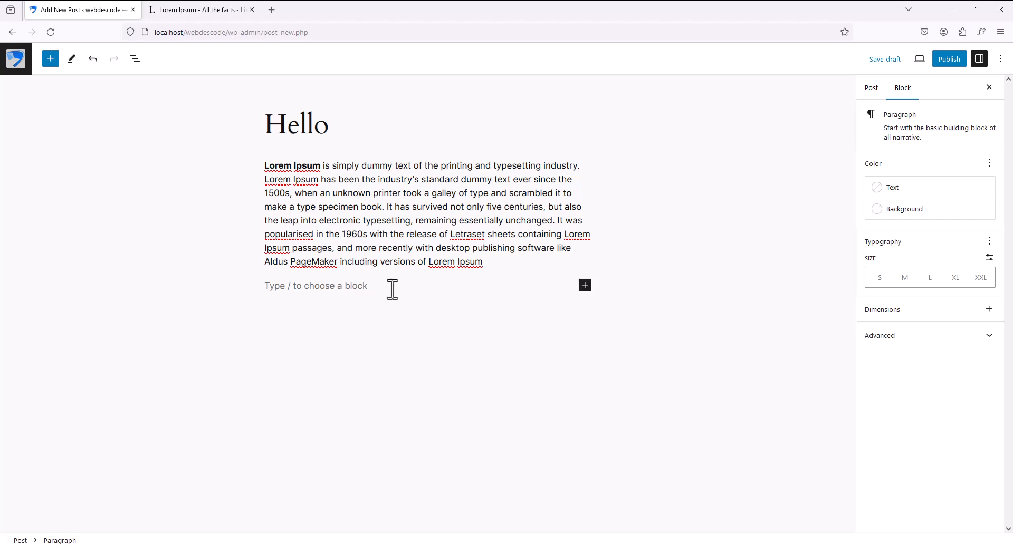
- Browse the full block library and examine the available text, media and design blocks
click(585, 286)
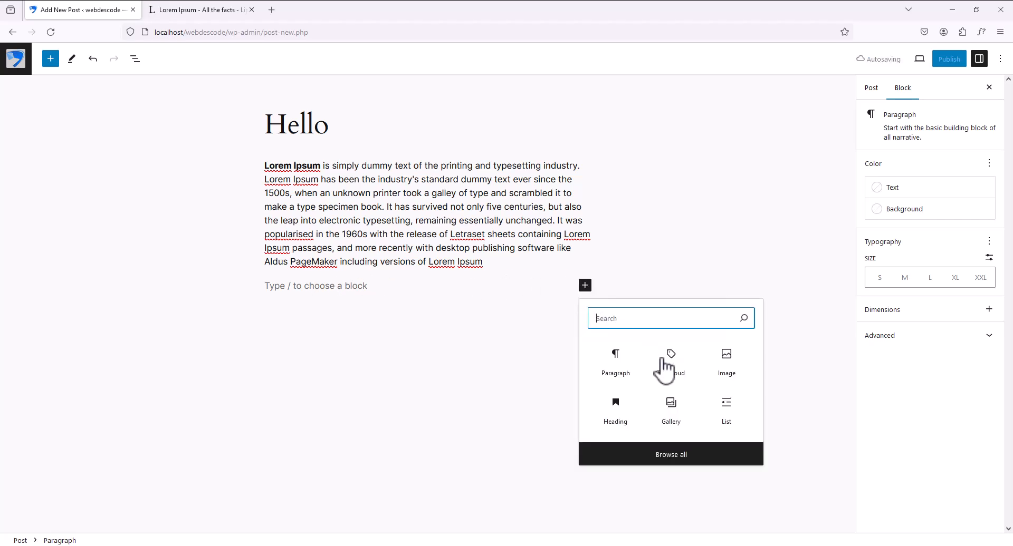
click(585, 285)
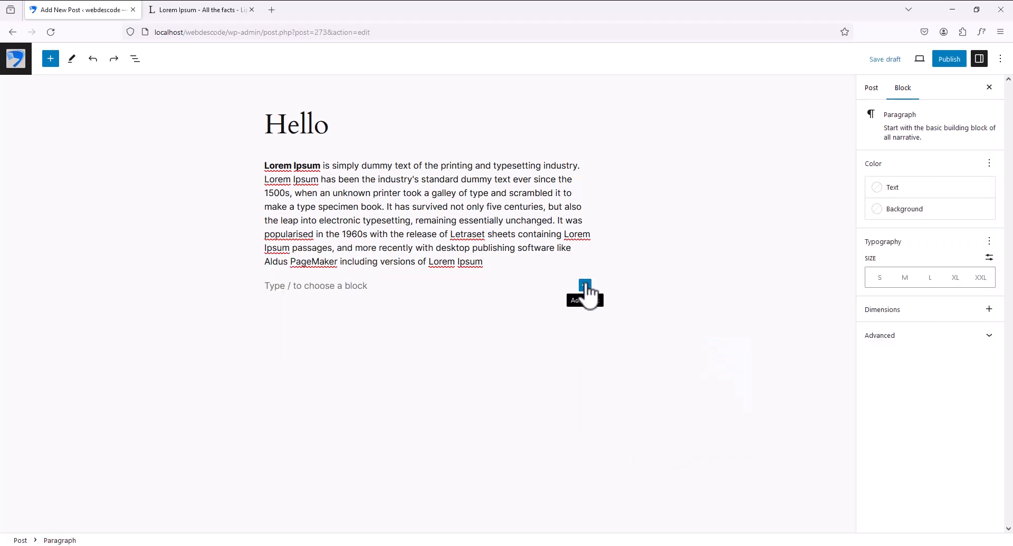
click(585, 286)
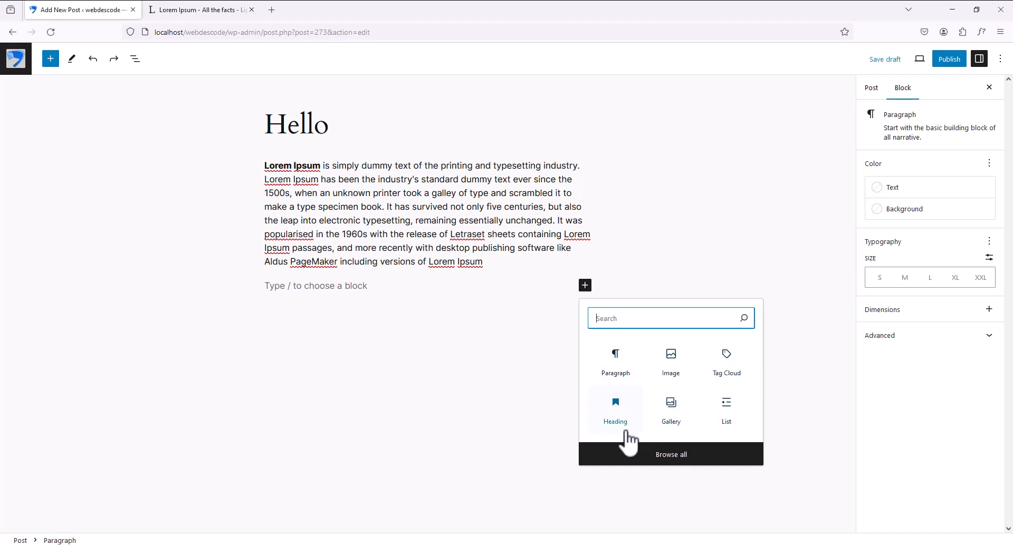
click(686, 457)
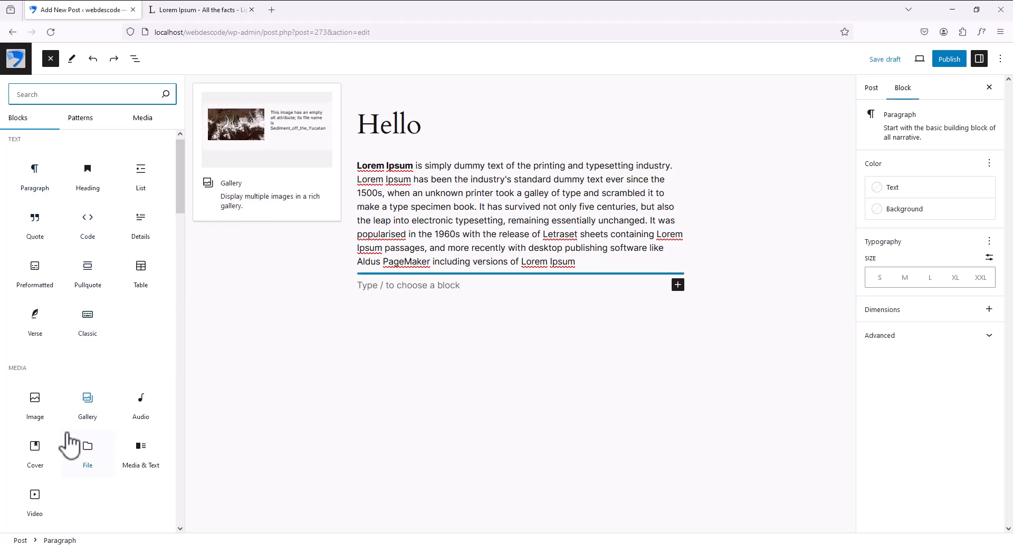
scroll(72, 427, down, 2)
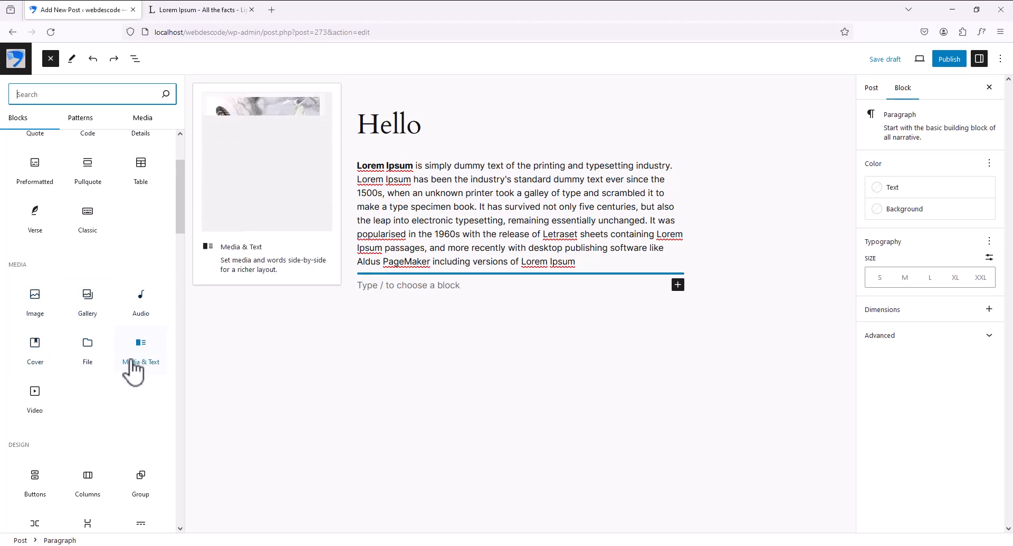
scroll(83, 394, down, 3)
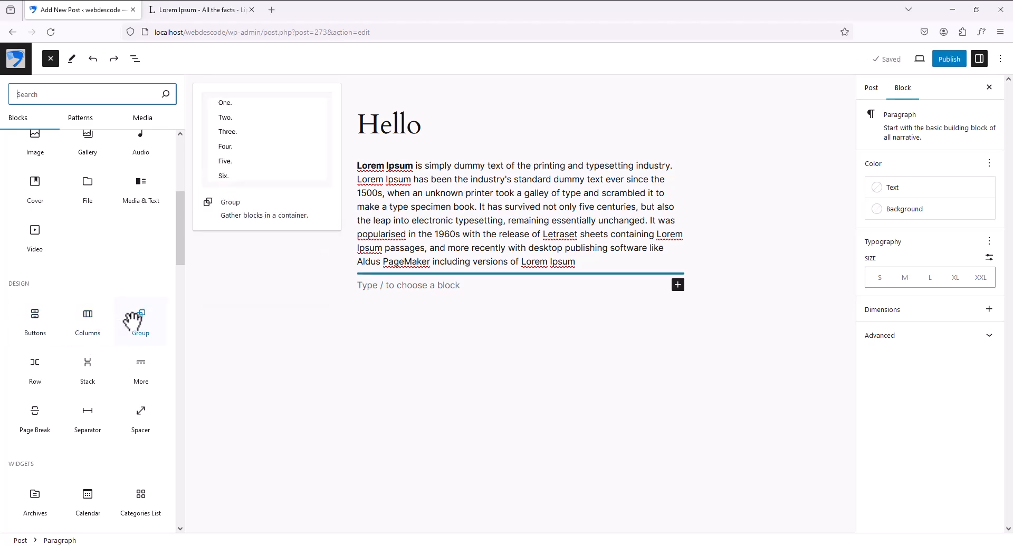
click(300, 354)
click(340, 286)
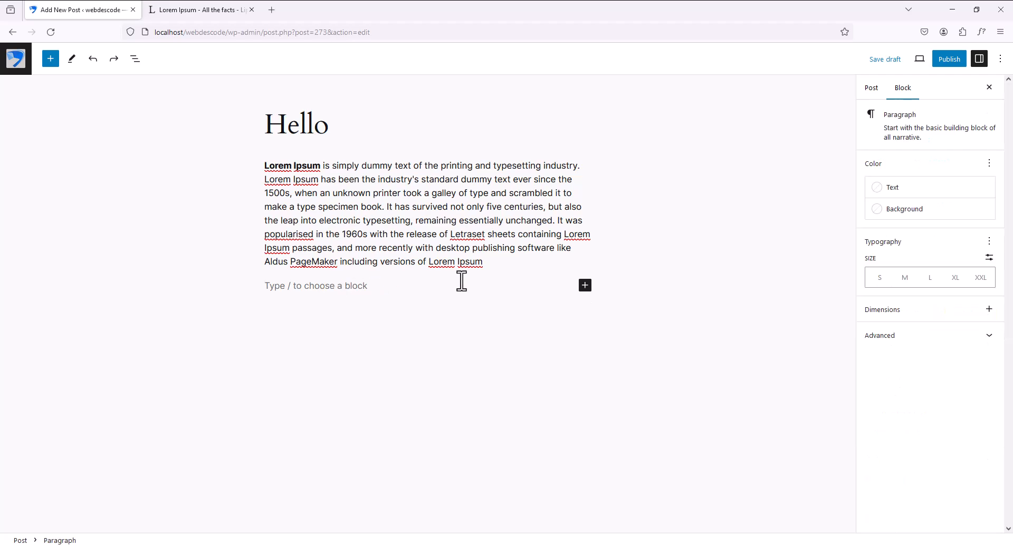
- Insert an image block below the paragraph and upload the night-time road photo from the Desktop folder
click(584, 285)
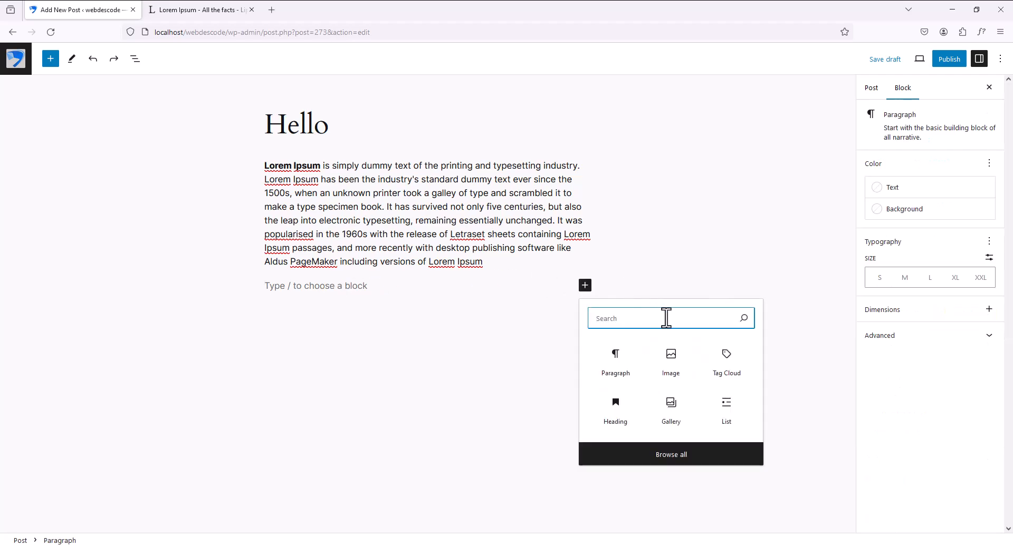
click(670, 368)
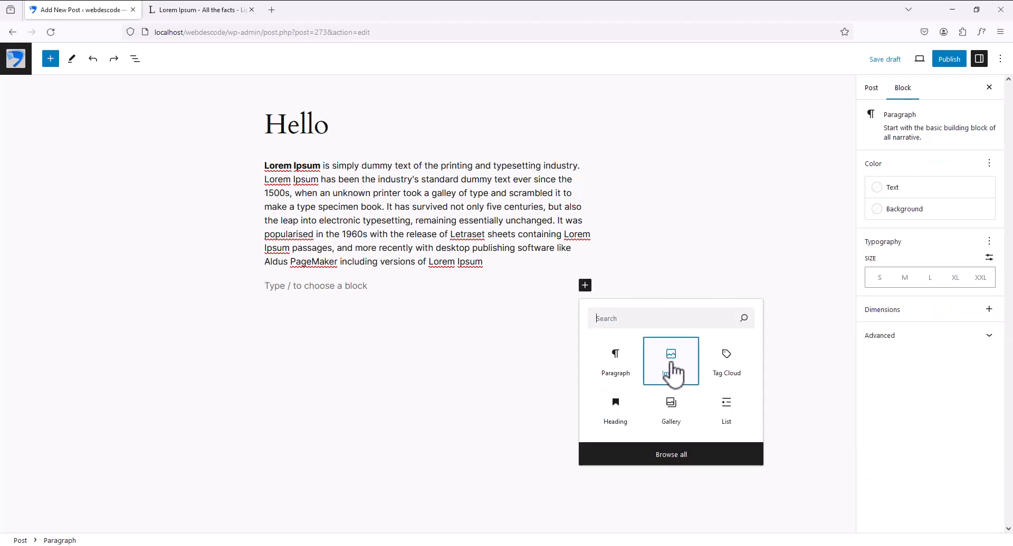
click(298, 340)
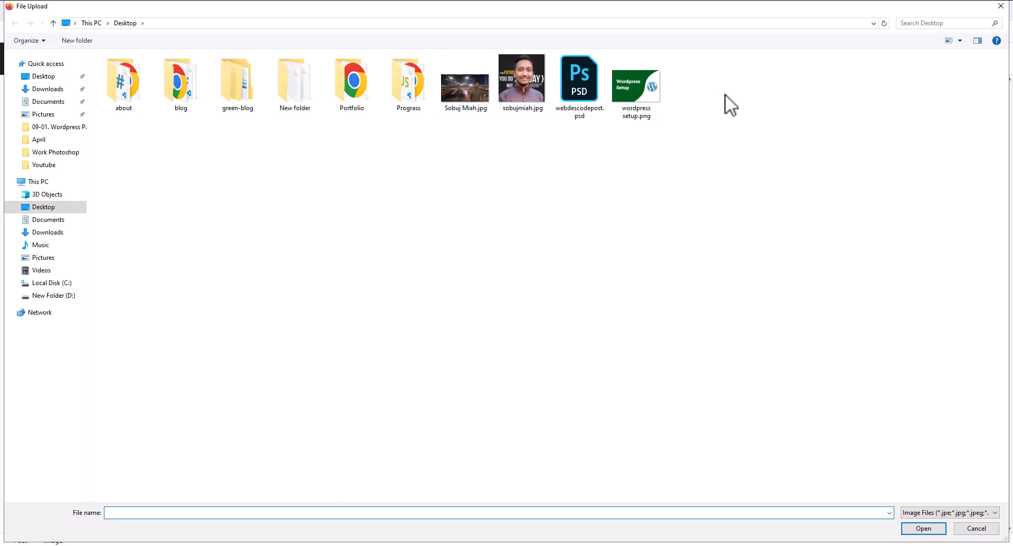
click(474, 98)
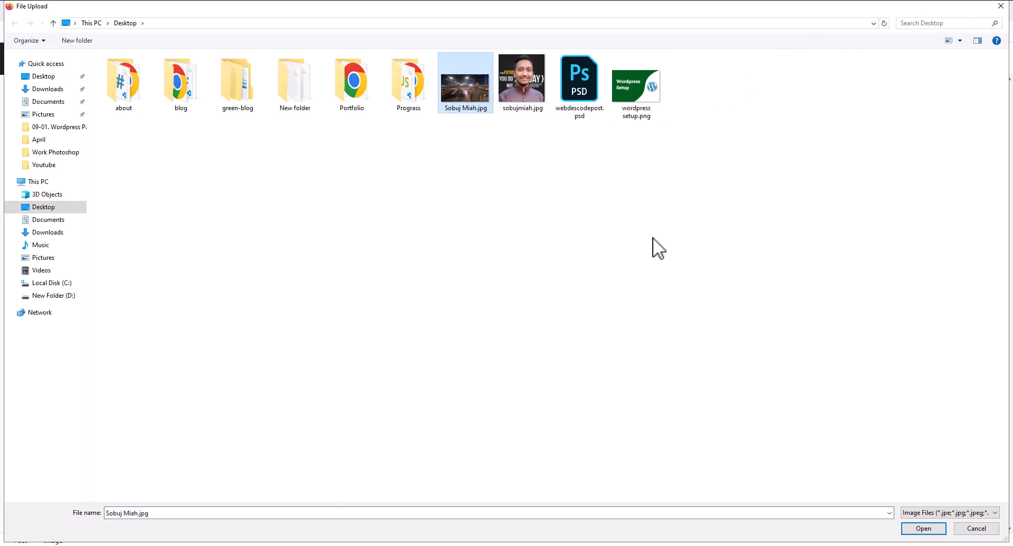
click(924, 529)
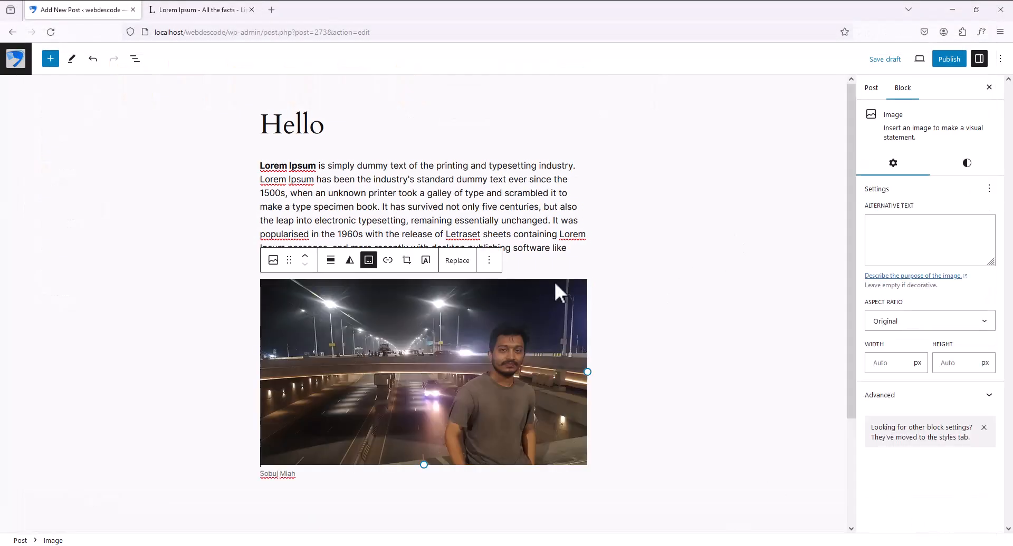
click(622, 271)
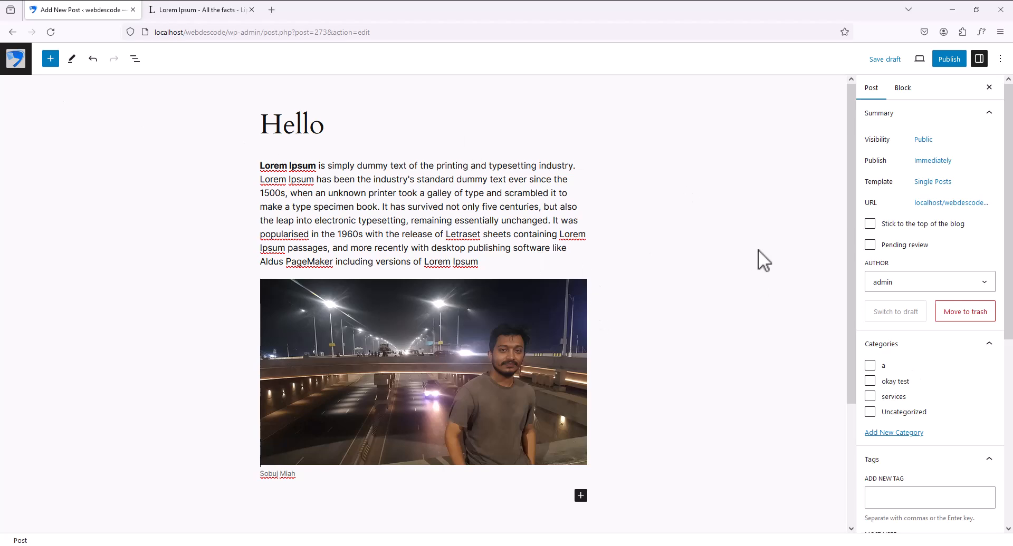
scroll(760, 258, down, 2)
scroll(928, 343, down, 2)
scroll(923, 401, down, 1)
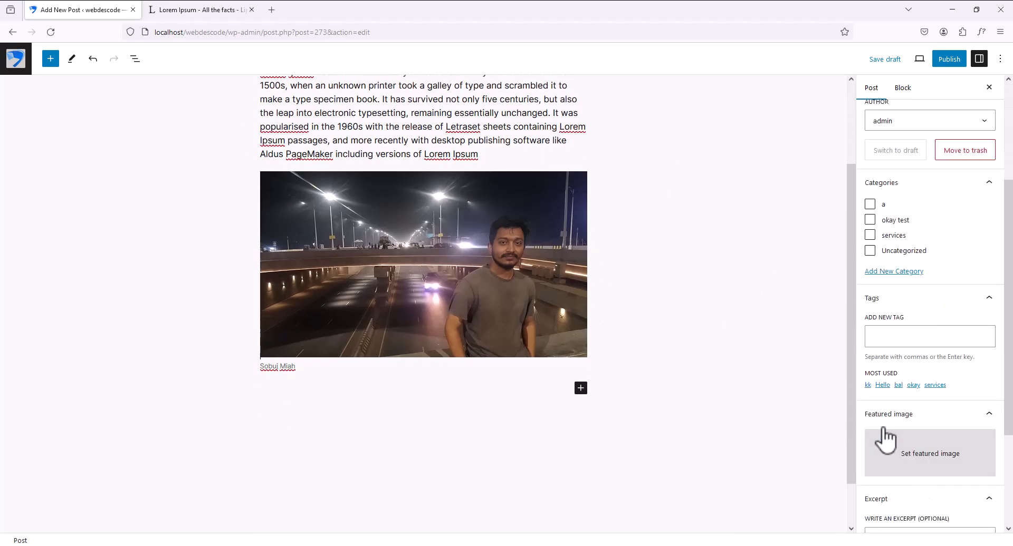
click(929, 469)
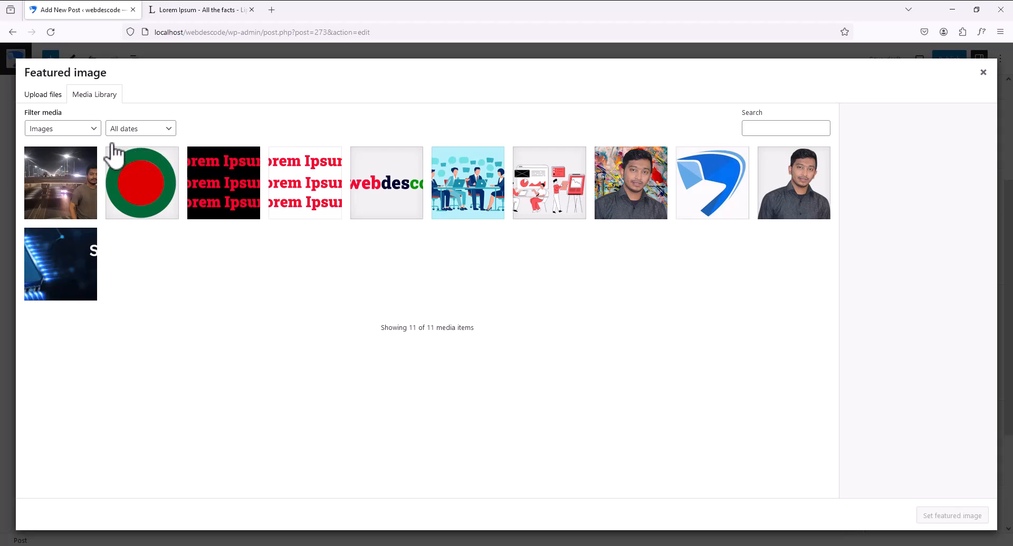
click(43, 96)
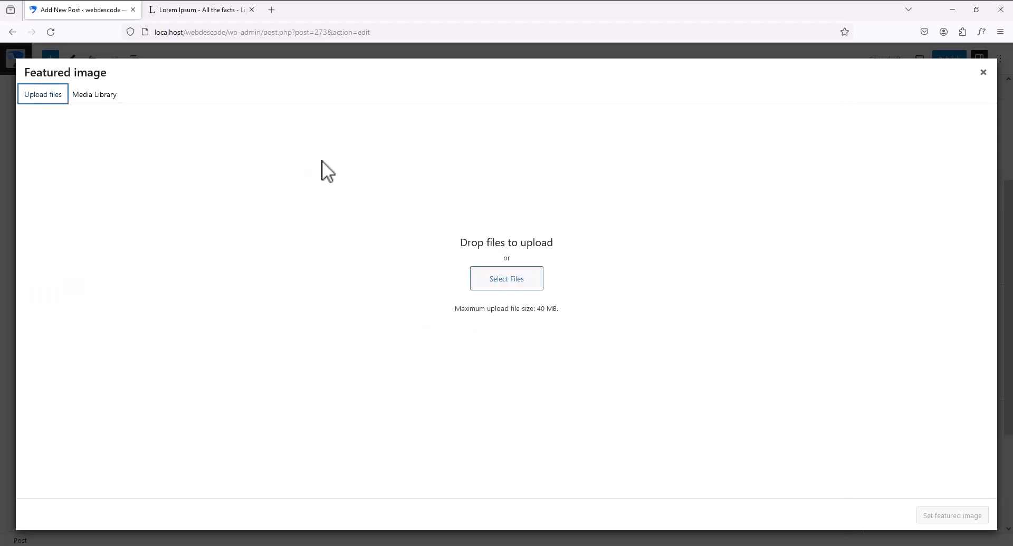
click(504, 285)
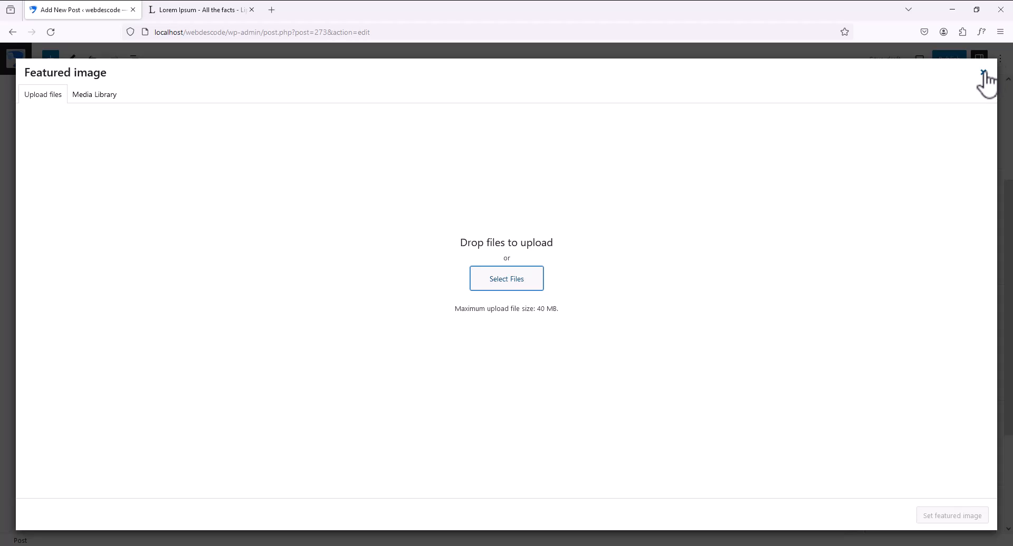
click(984, 72)
- Set webdescode-code.png from the media library as the post's featured image
click(904, 467)
click(94, 95)
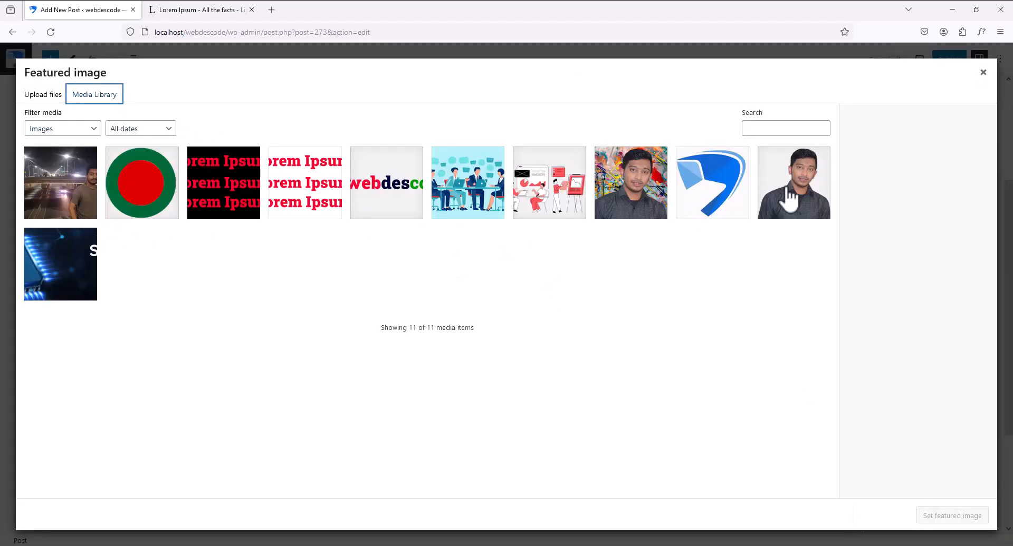
click(462, 182)
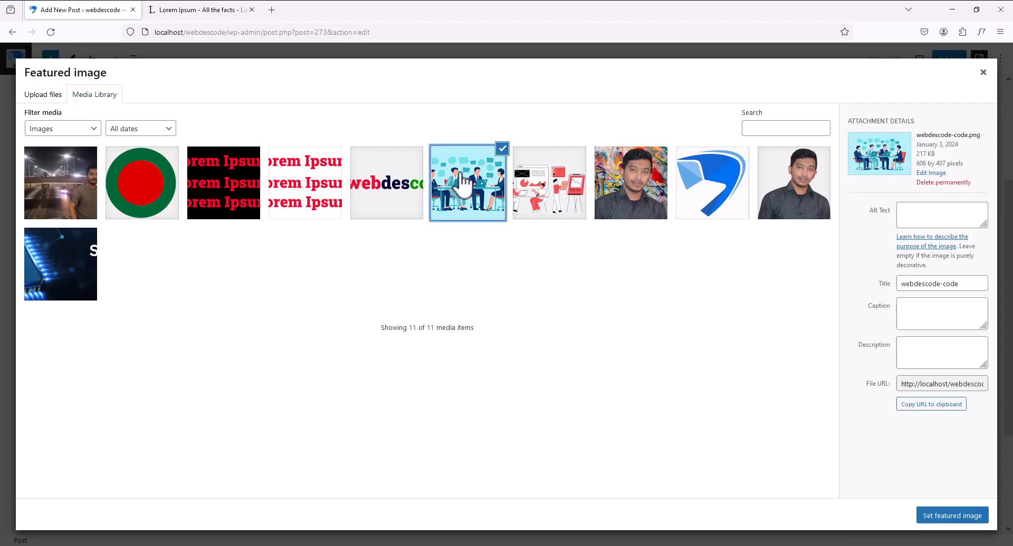
click(951, 515)
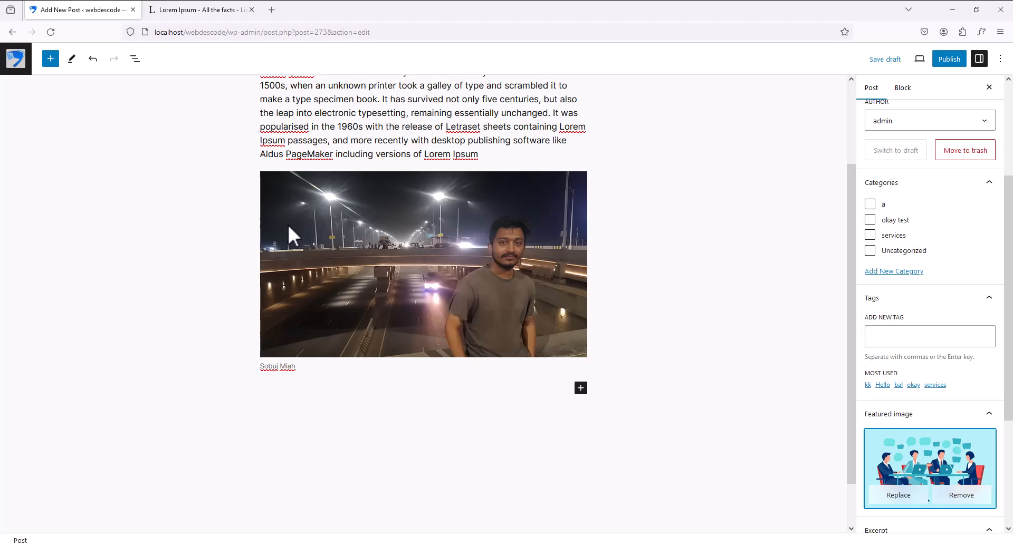
- Assign the post to the "okay test" category only and open the form for adding a new category
scroll(289, 223, up, 3)
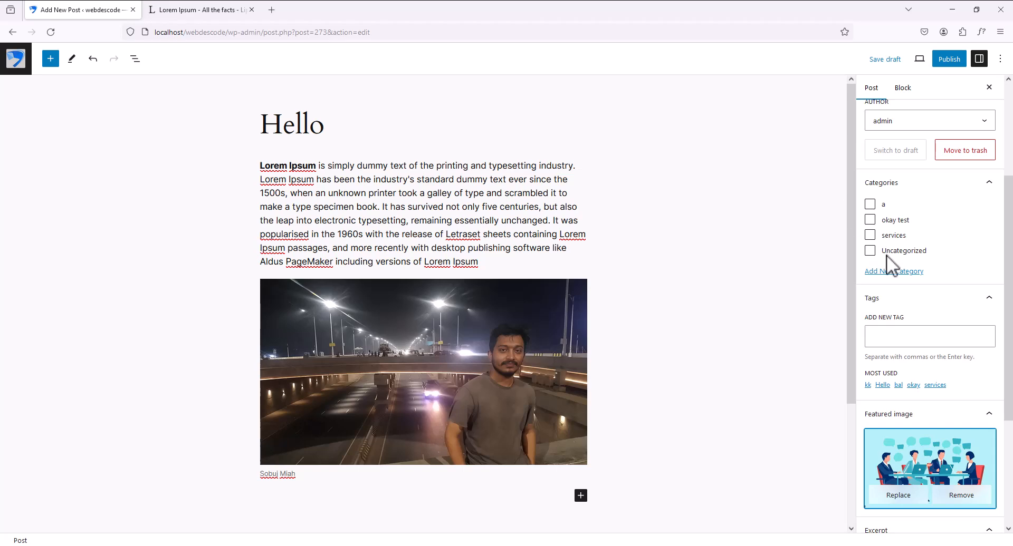
click(871, 236)
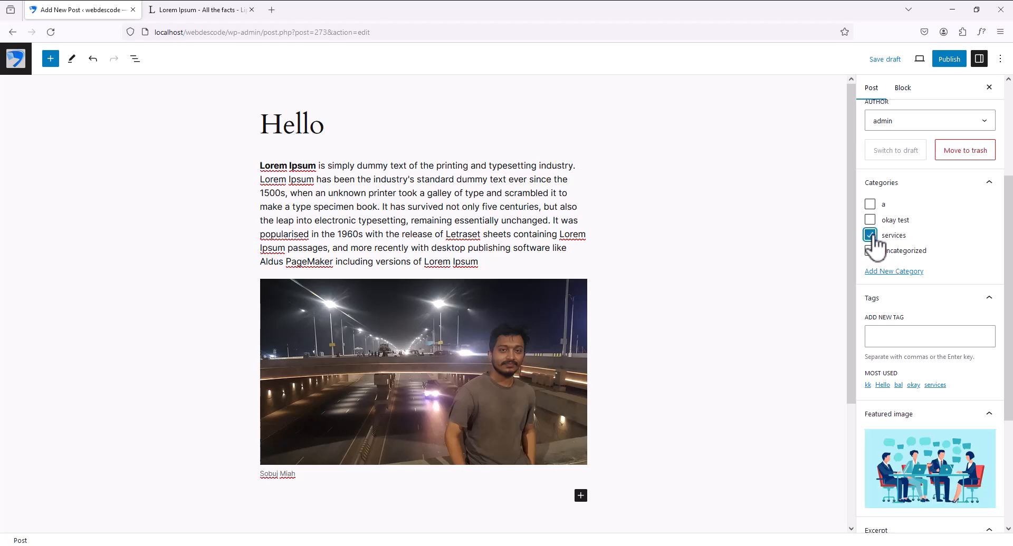
click(871, 236)
click(899, 272)
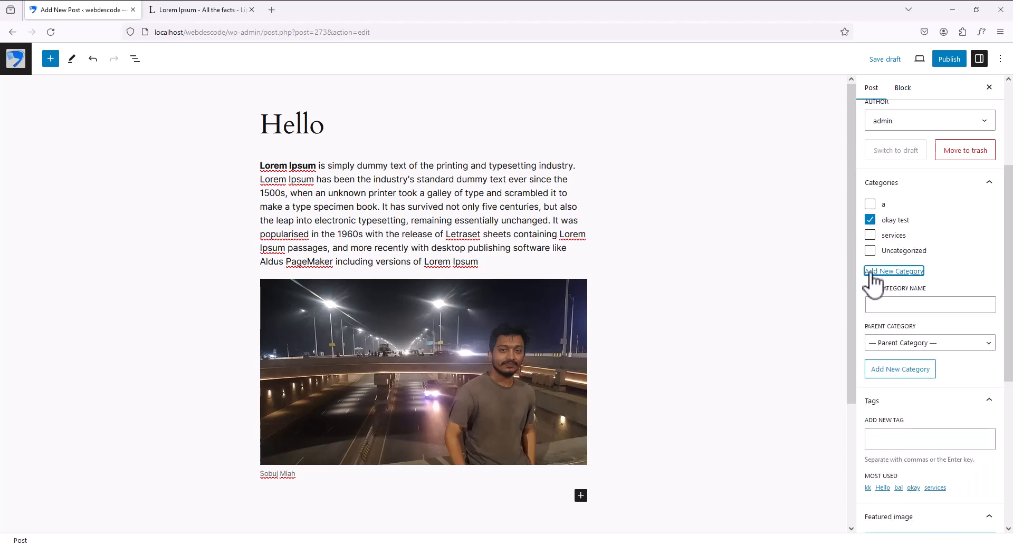
- Create a new category named "Hello" and assign the post to it instead of "okay test"
click(904, 309)
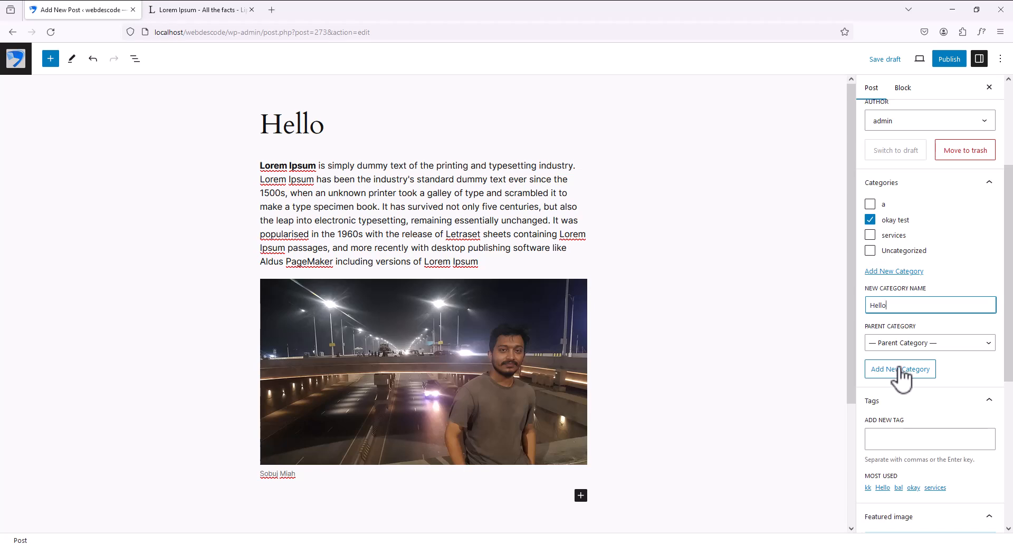
click(900, 369)
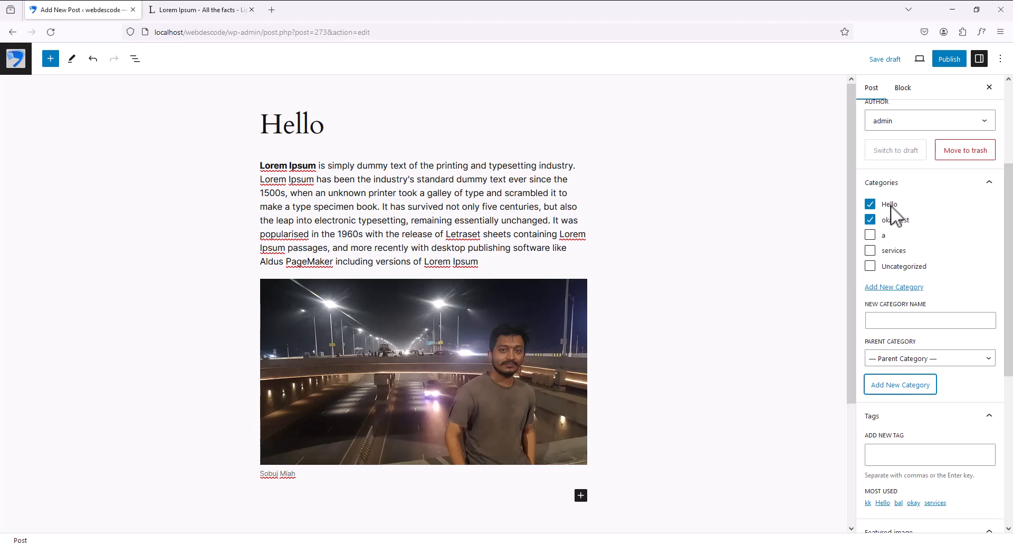
click(869, 220)
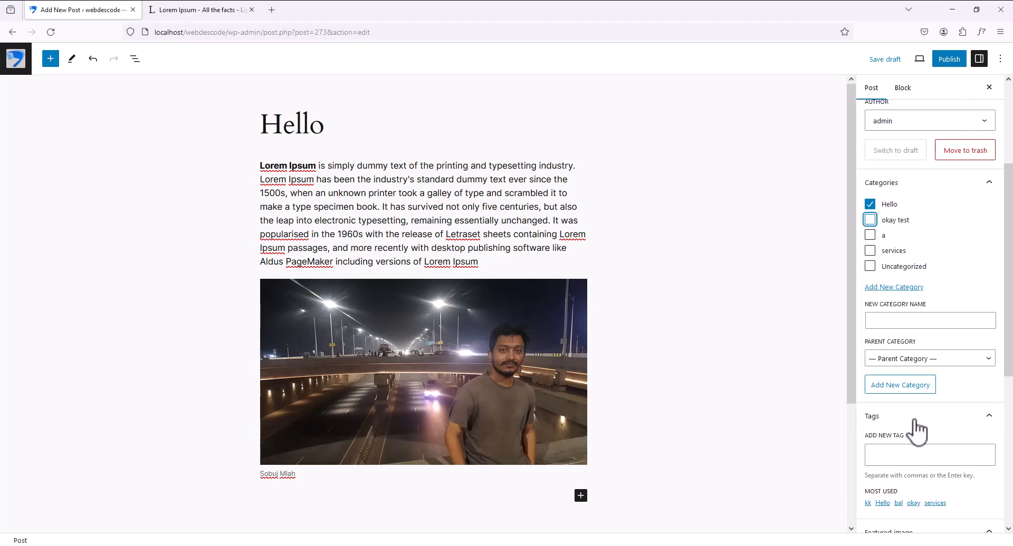
- Copy the bold words "Lorem Ipsum" from the start of the paragraph and add them as a post tag
scroll(916, 433, down, 2)
click(903, 349)
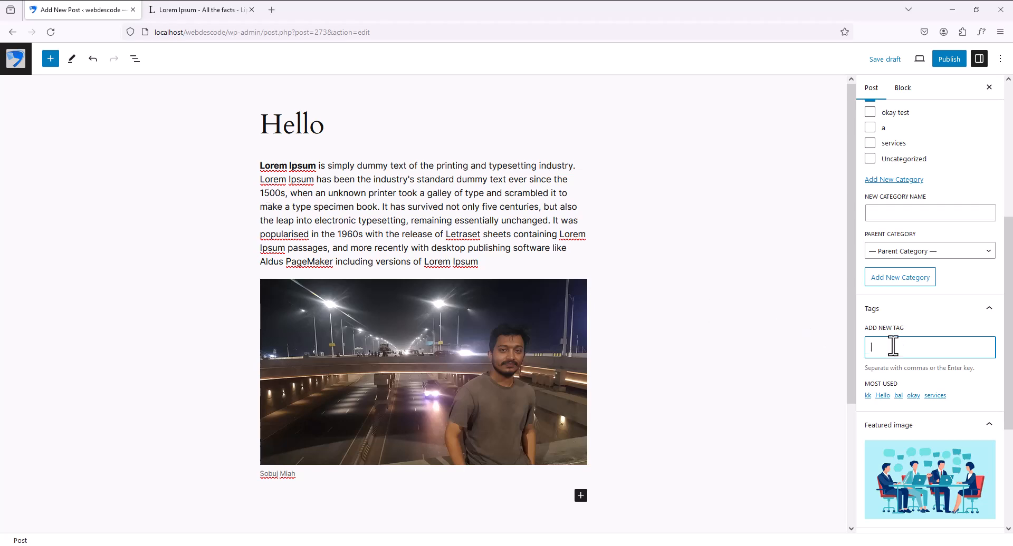
click(262, 166)
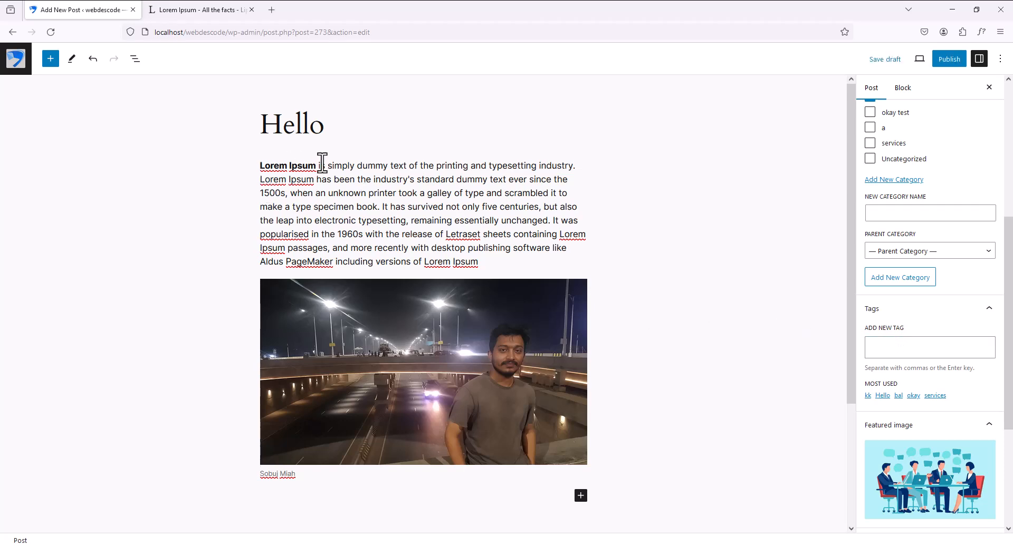
drag(316, 167, 260, 168)
click(356, 168)
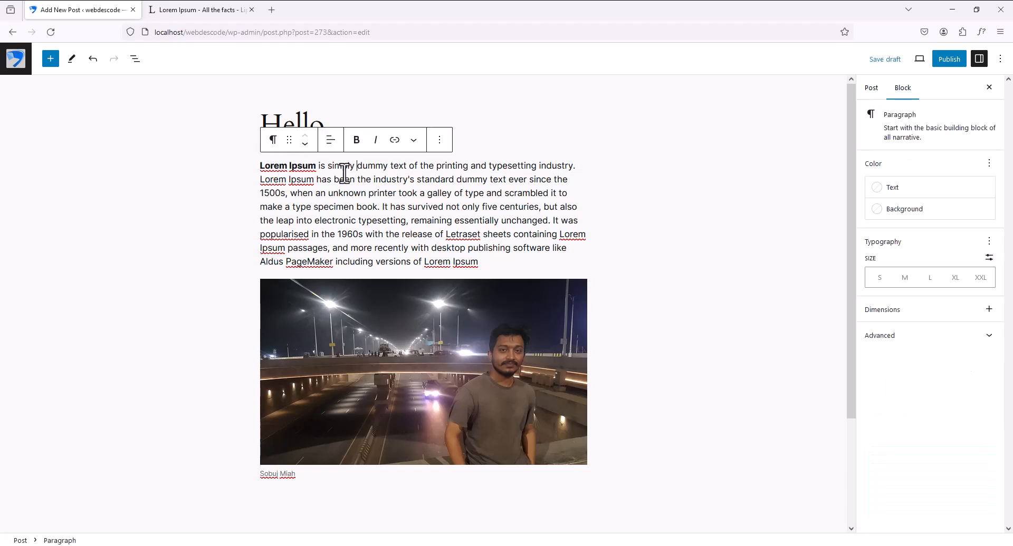
click(262, 167)
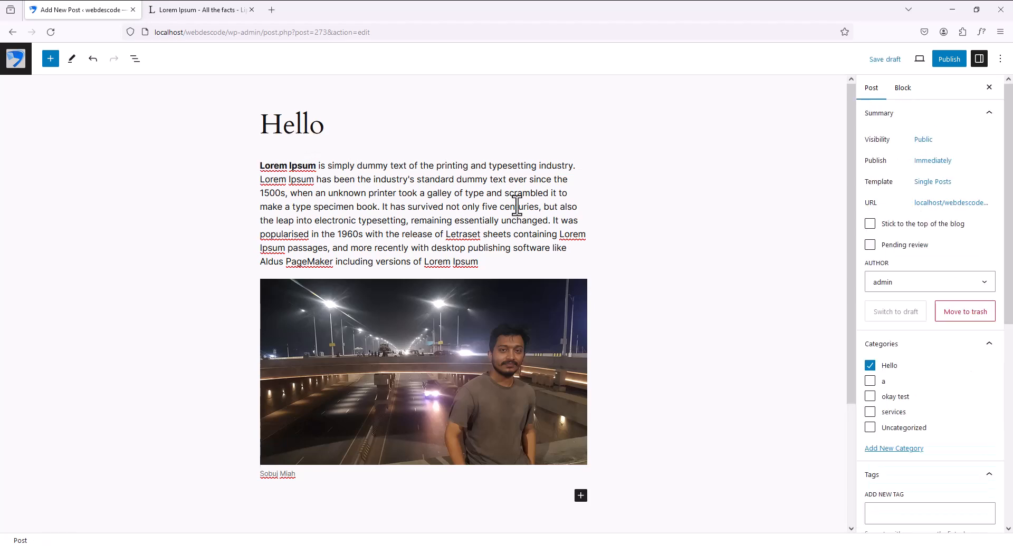
drag(317, 166, 260, 169)
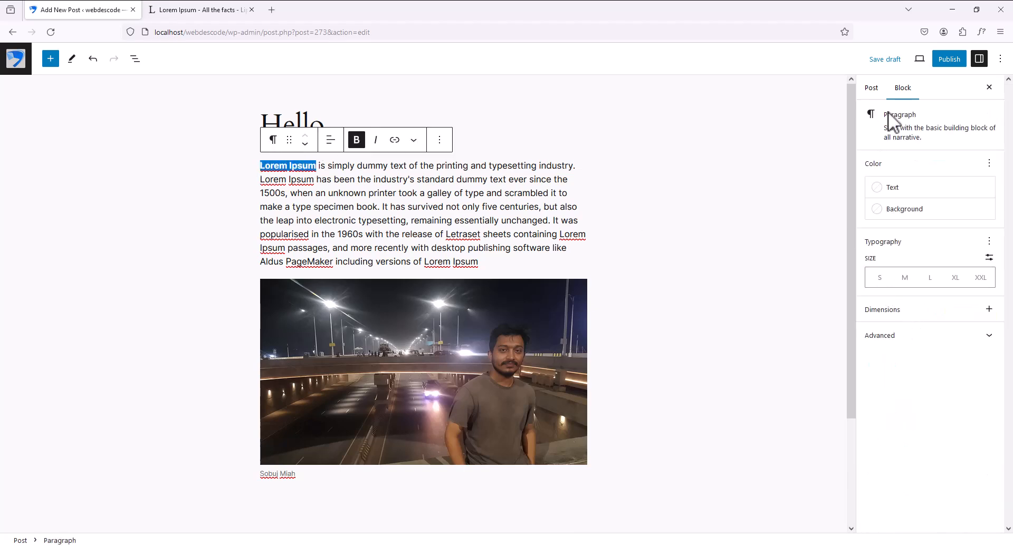
click(869, 92)
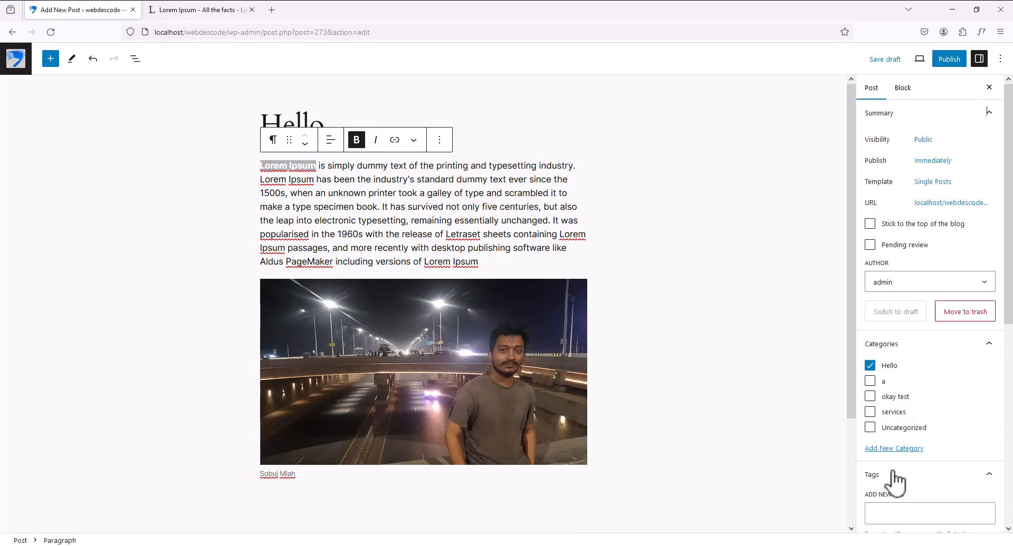
scroll(896, 470, down, 1)
scroll(901, 462, down, 2)
click(897, 404)
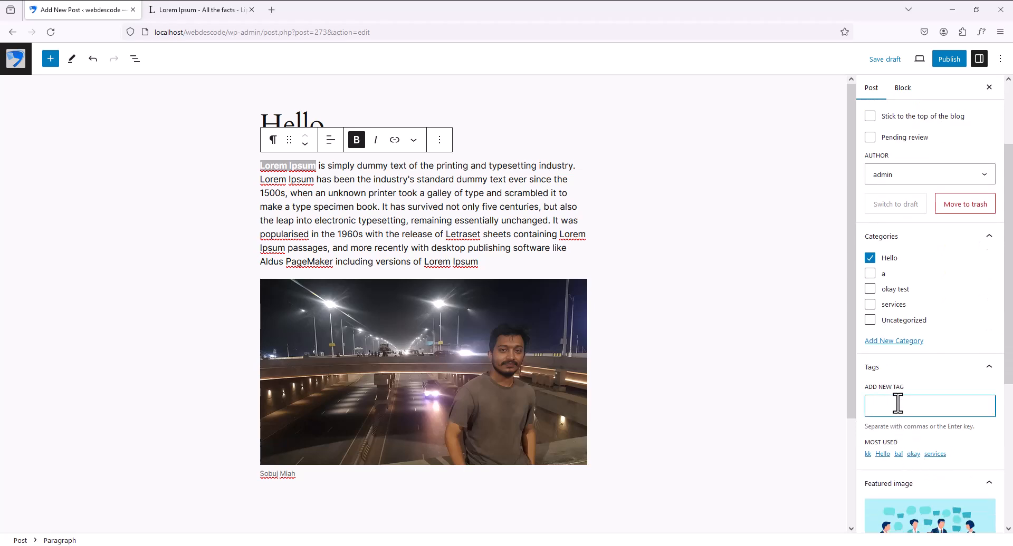
key(Return)
- Add the tags "a", "b" and "c" to the post
text(a)
key(Return)
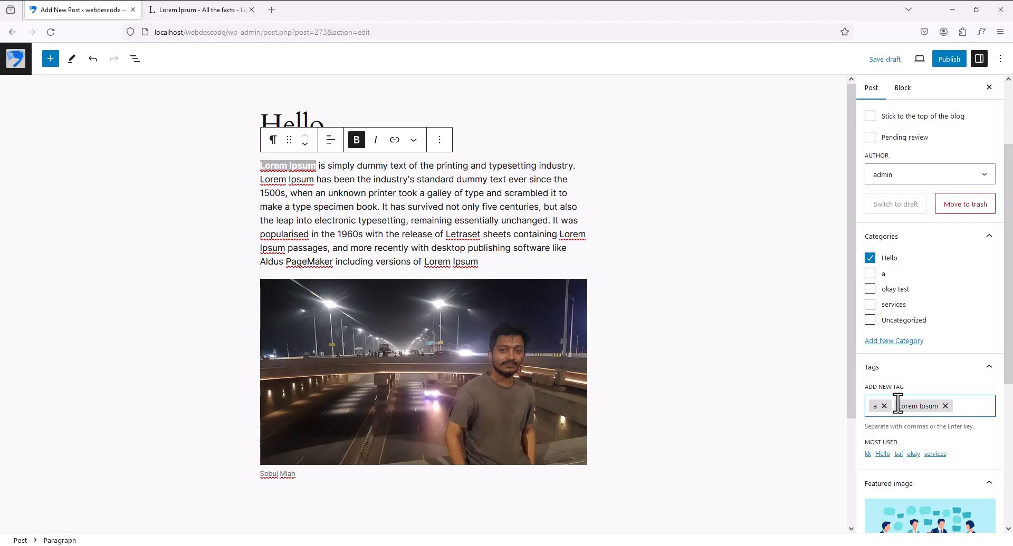
text(b)
key(Return)
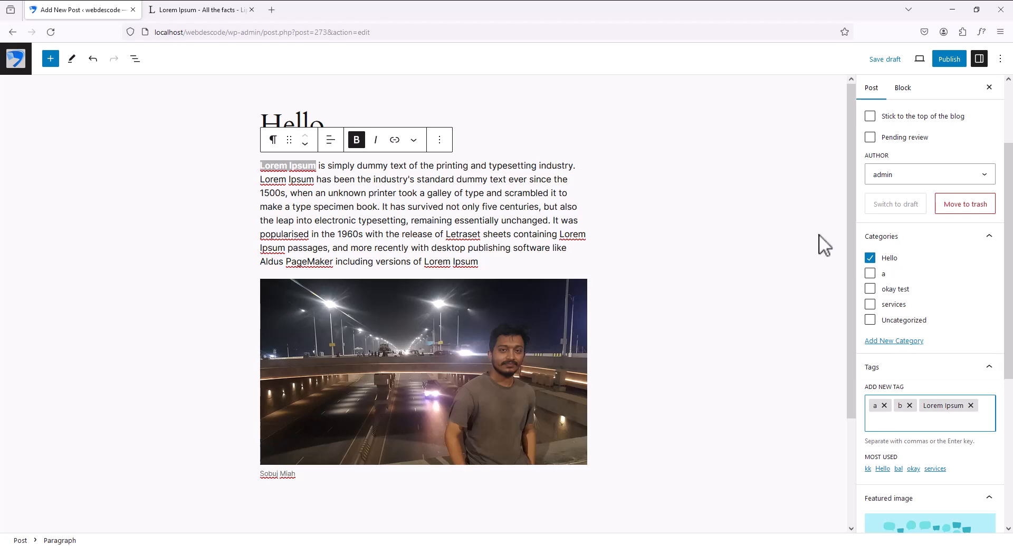
text(c)
key(Return)
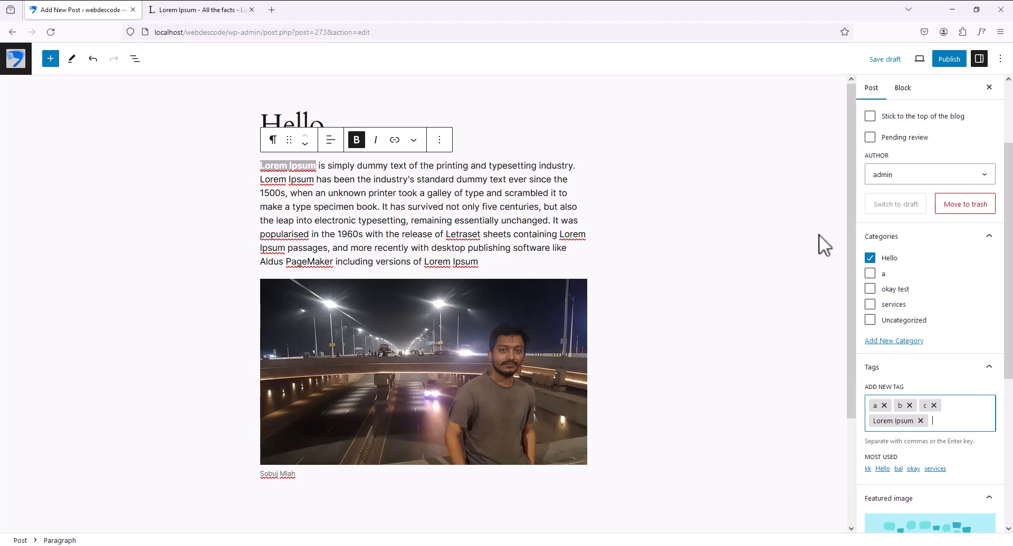
- Publish the post publicly and immediately, and open its live page in a new browser tab
click(949, 60)
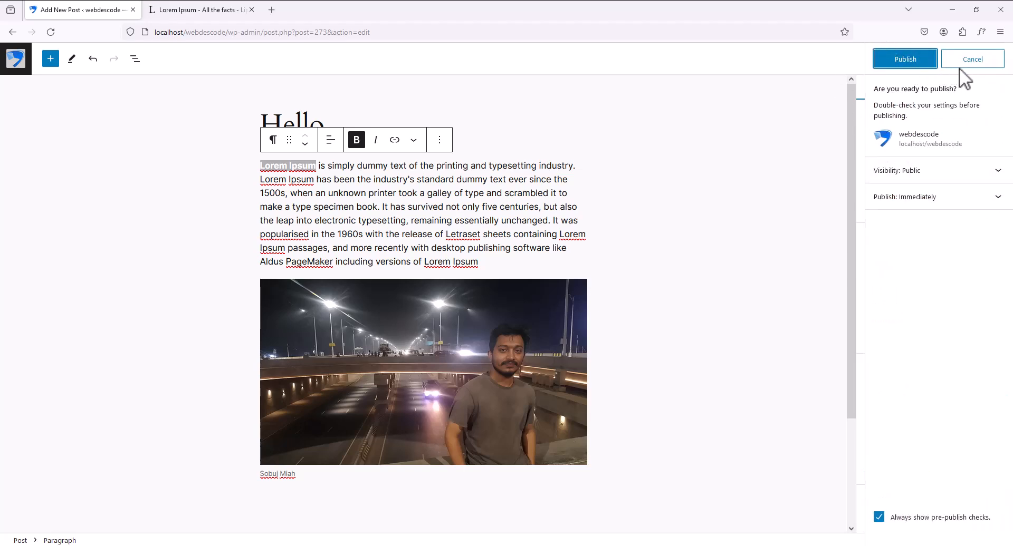
click(909, 62)
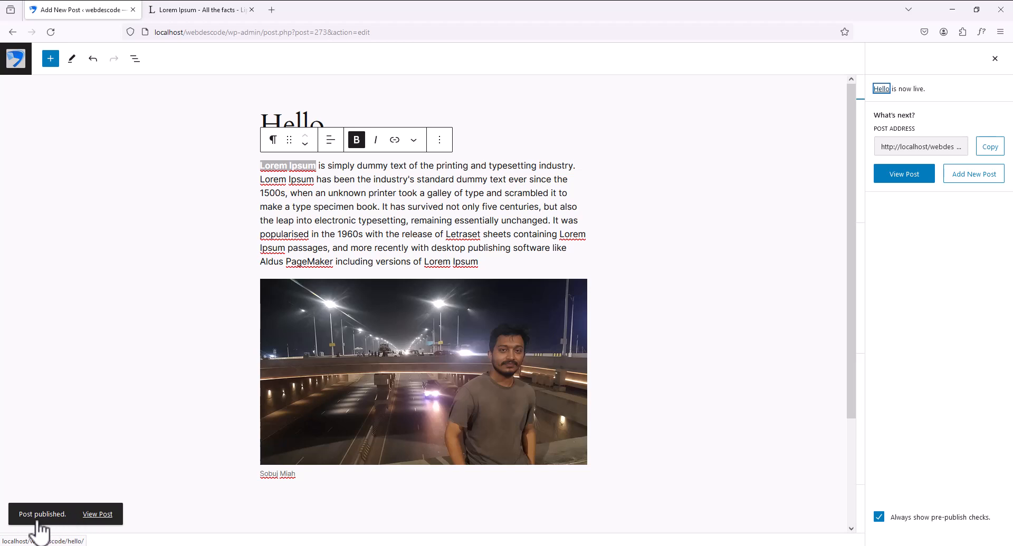
click(98, 515)
click(233, 8)
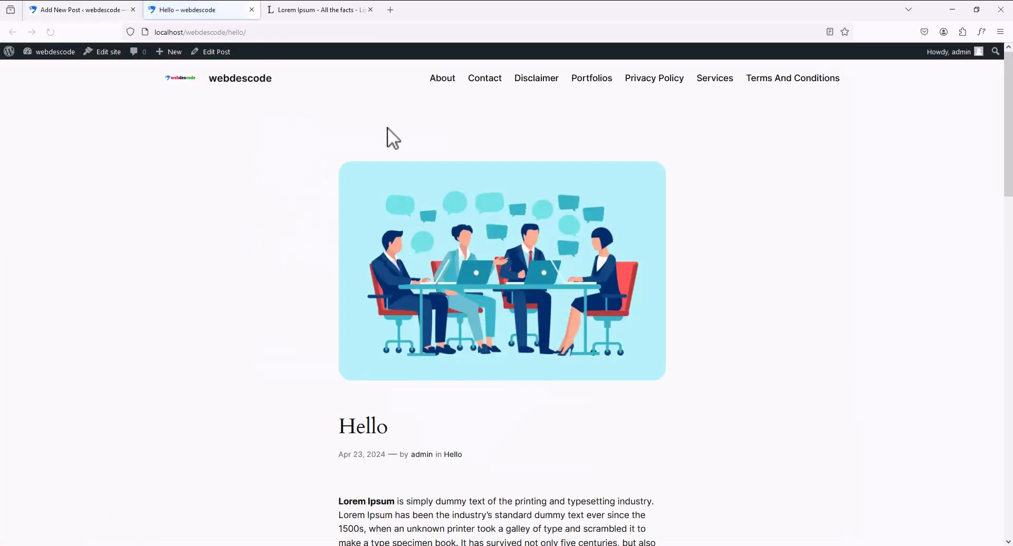
- Examine the published post's featured image, title, paragraph, inline image, tags and comments section
scroll(580, 286, down, 3)
scroll(457, 170, up, 2)
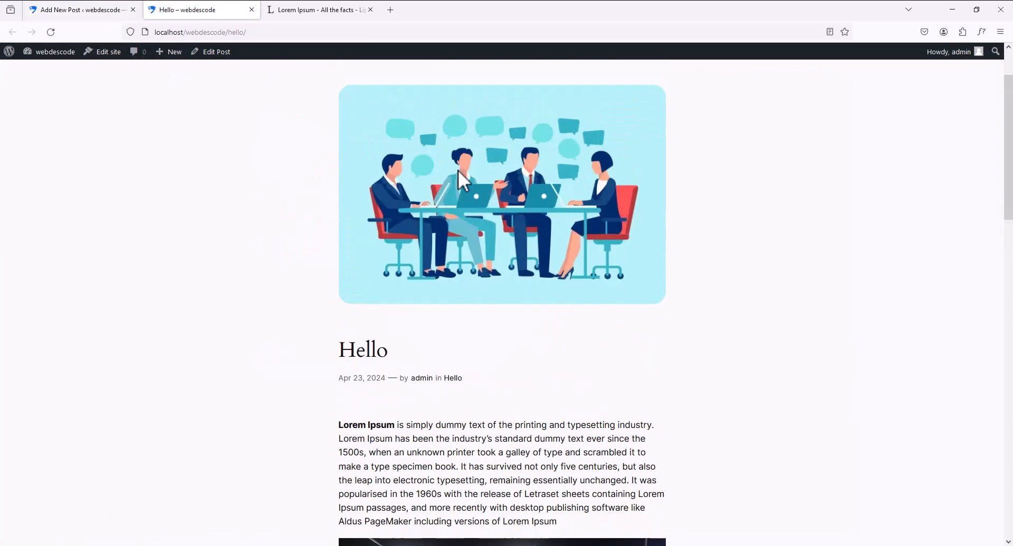
scroll(458, 169, down, 3)
drag(368, 211, 522, 237)
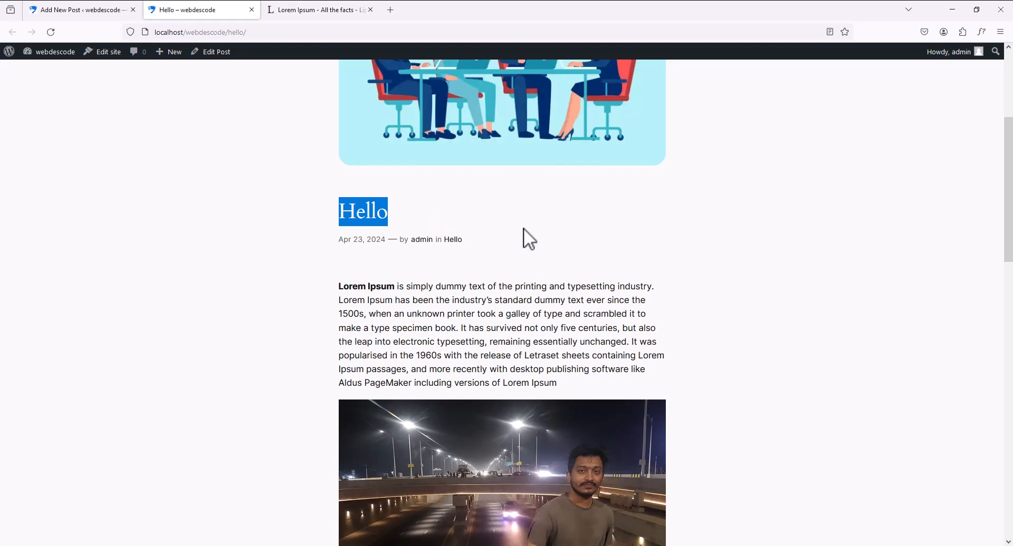
scroll(522, 237, down, 2)
drag(343, 179, 648, 277)
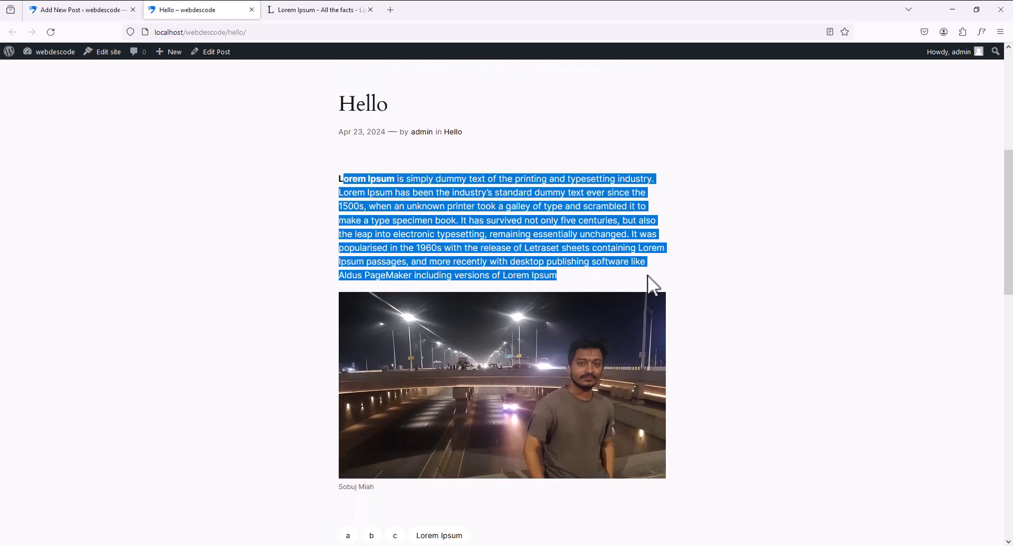
scroll(652, 261, down, 2)
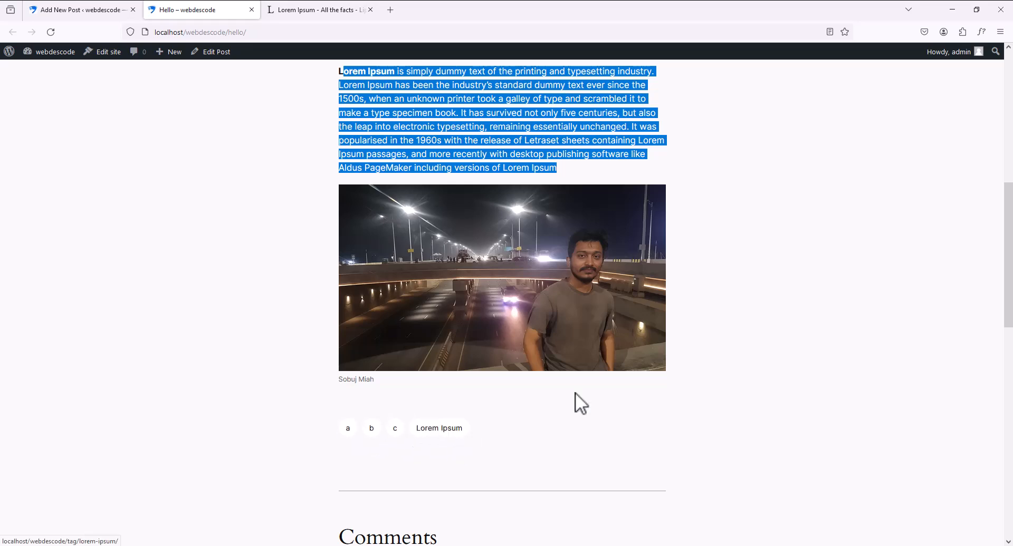
scroll(694, 285, down, 5)
scroll(737, 282, up, 13)
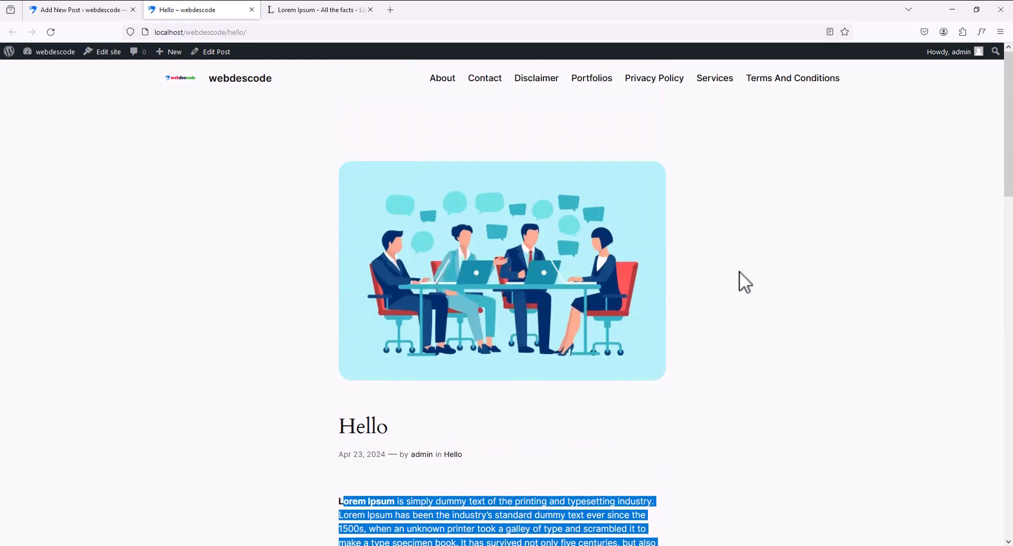
scroll(498, 395, down, 2)
scroll(509, 394, up, 2)
scroll(411, 417, down, 1)
- Leave the post editor for the site's posts list and open the post categories page
click(79, 9)
click(19, 59)
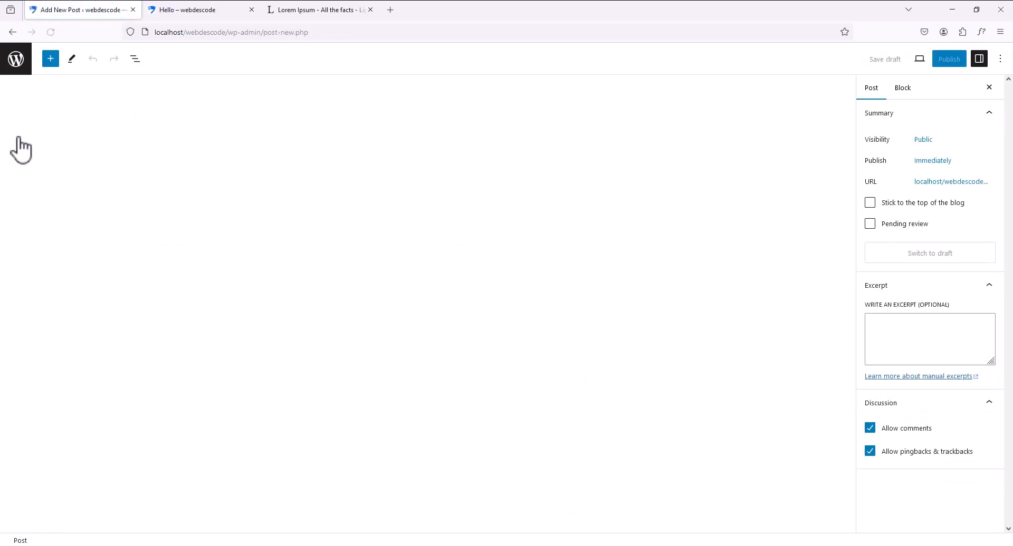
click(13, 32)
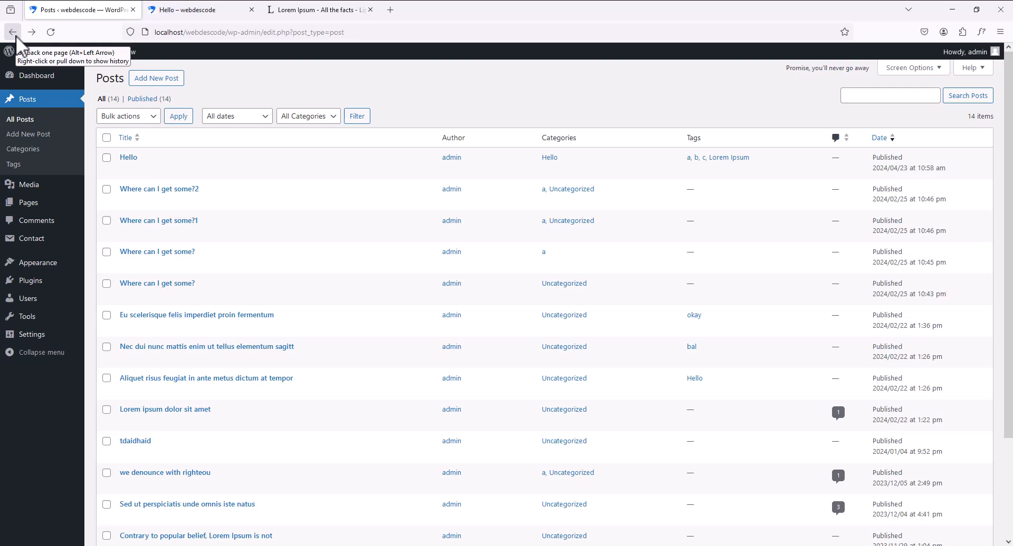
click(34, 153)
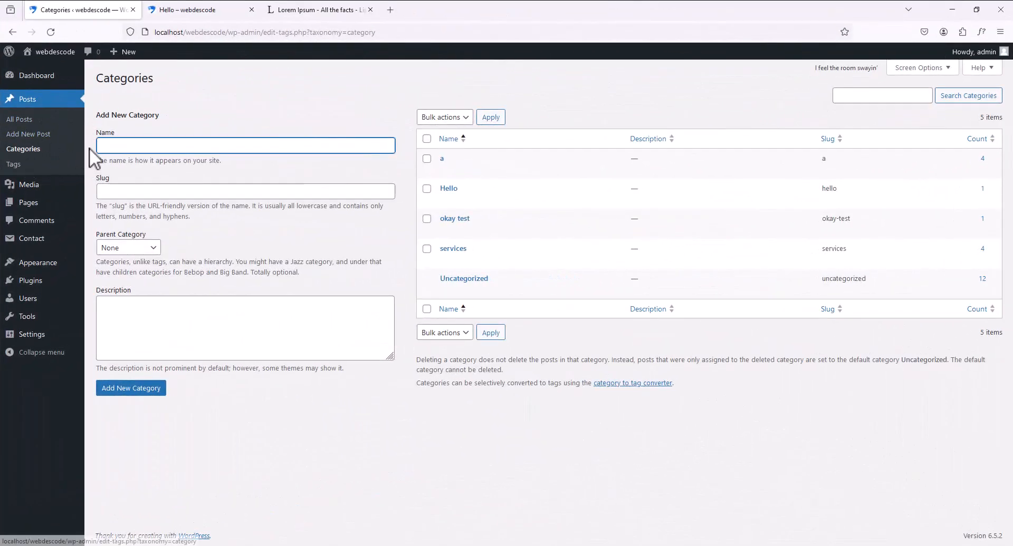
- Examine the name, slug and parent category fields for new categories and the list of existing categories
drag(95, 118, 166, 113)
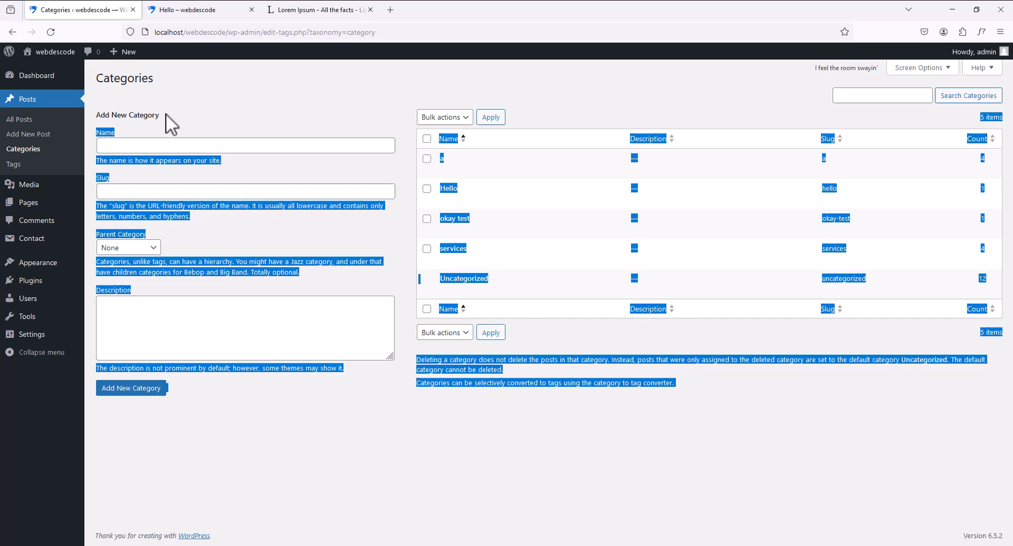
click(168, 143)
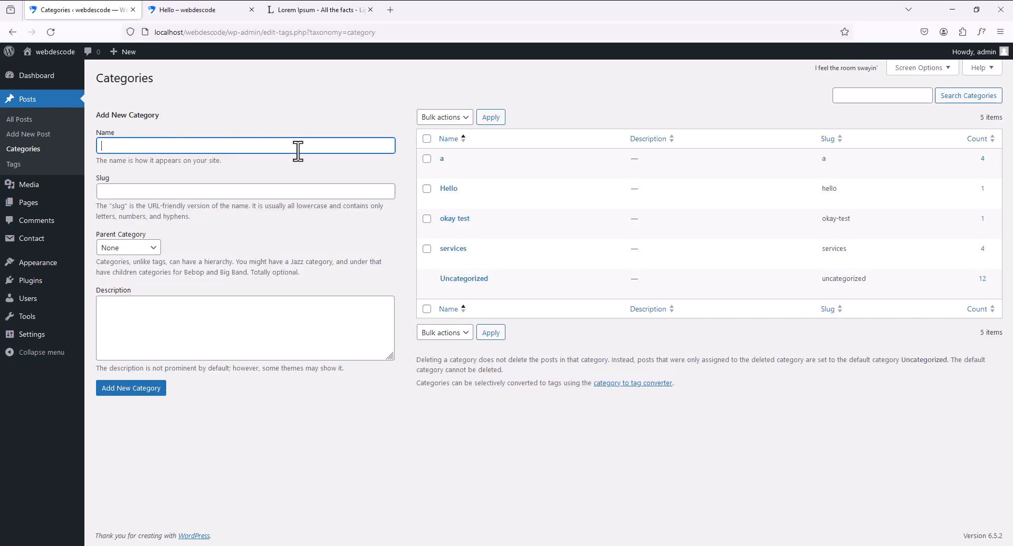
mouse_move(447, 158)
mouse_move(440, 223)
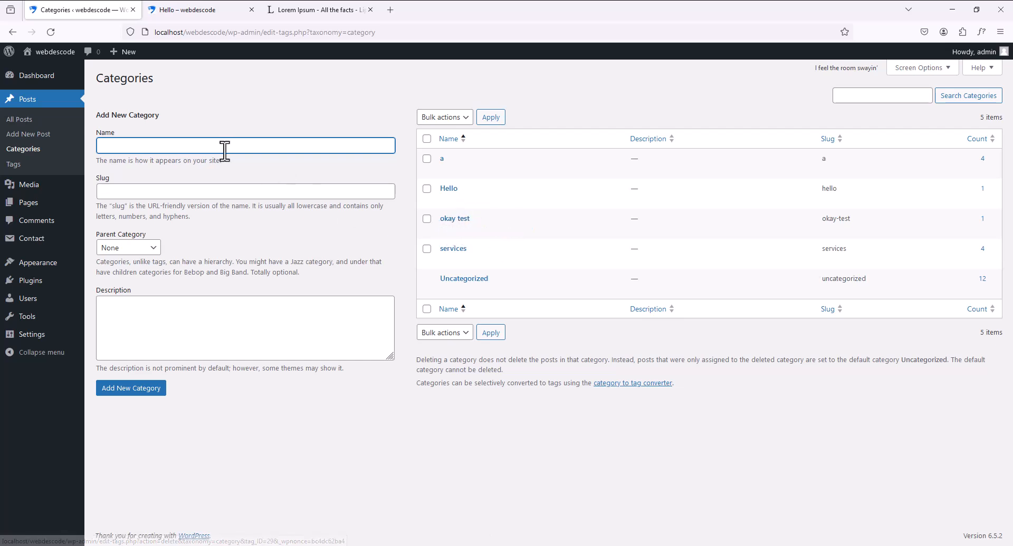
click(149, 191)
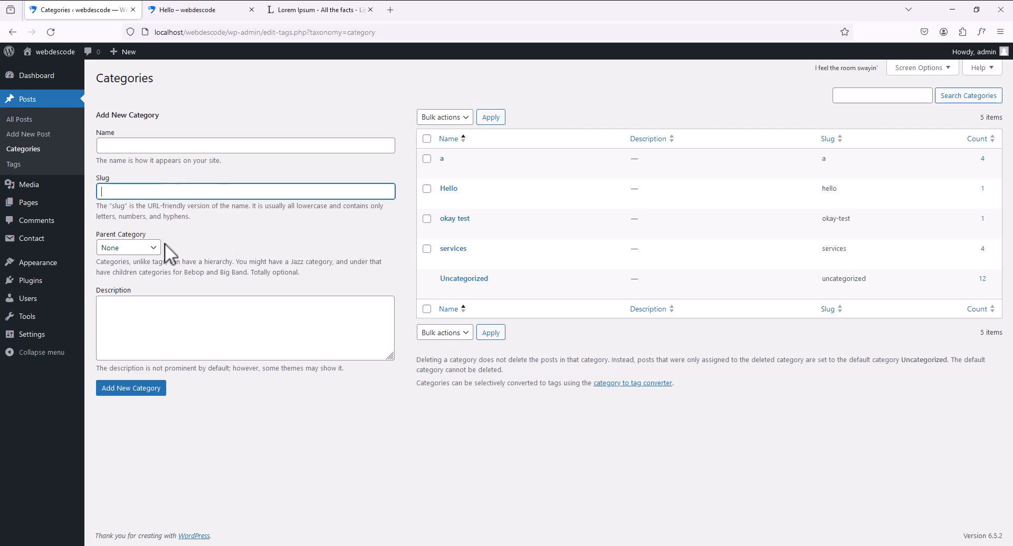
click(132, 248)
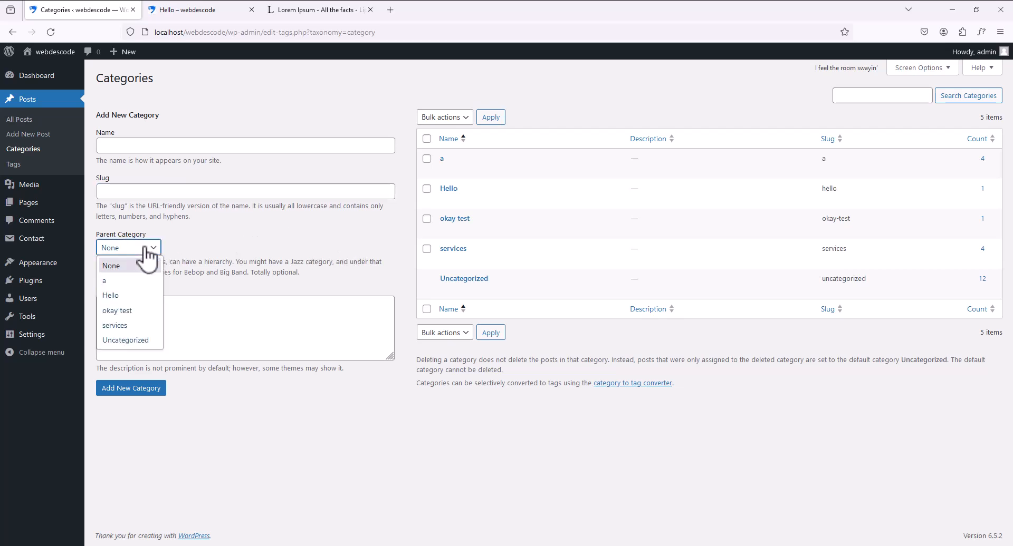
- Add a category named "t" with "a" as its parent category
click(154, 150)
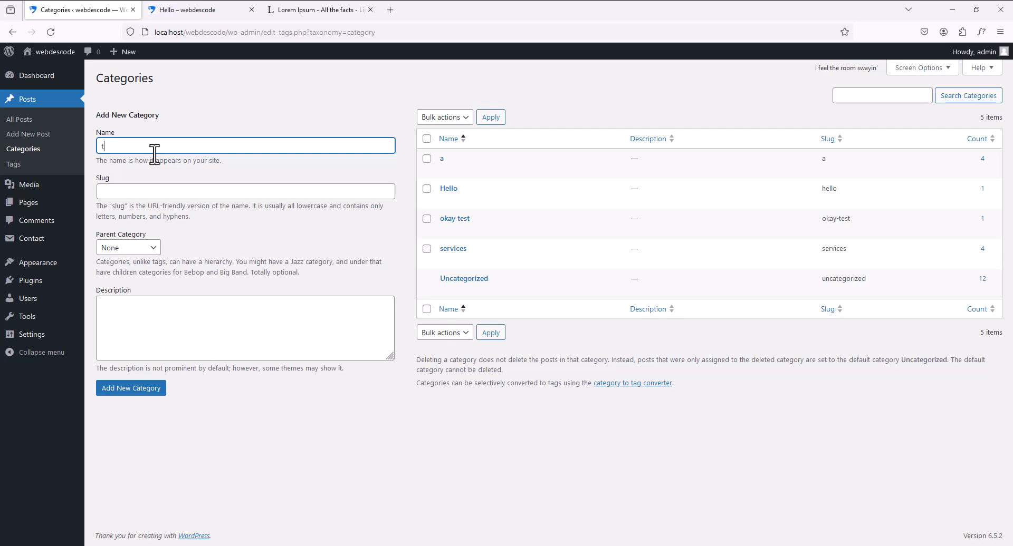
click(135, 248)
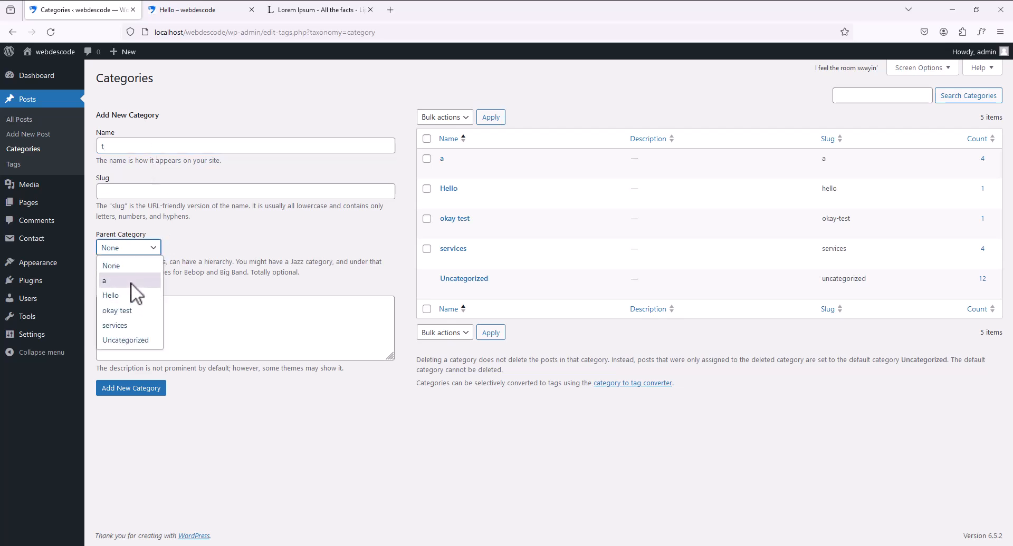
click(131, 283)
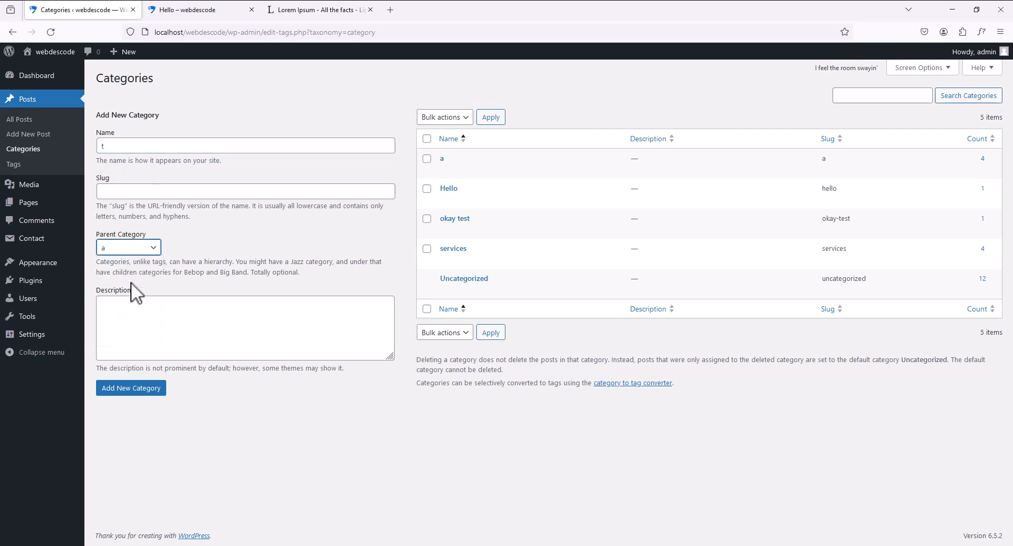
click(134, 393)
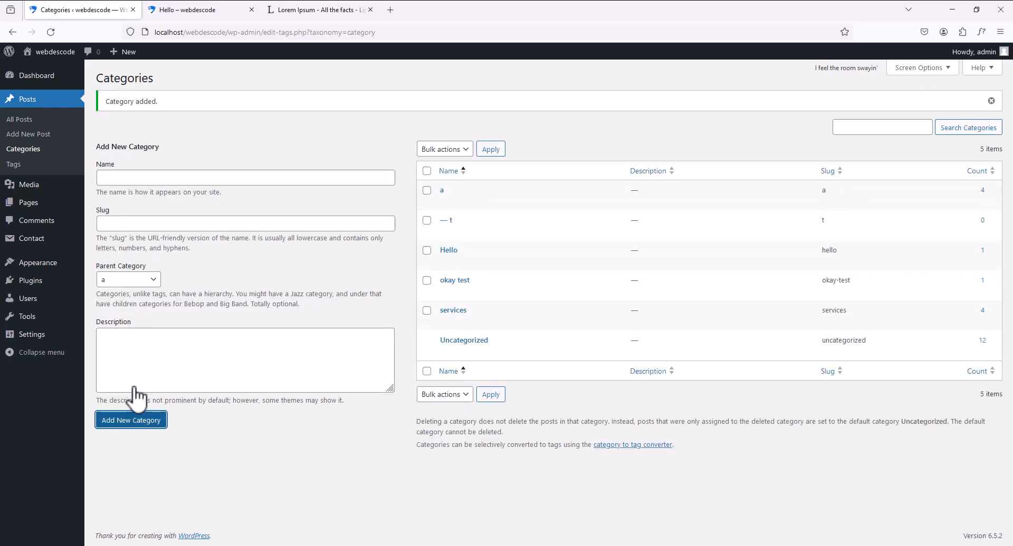
- Check the new subcategory in the category list and open the post tags page
mouse_move(446, 224)
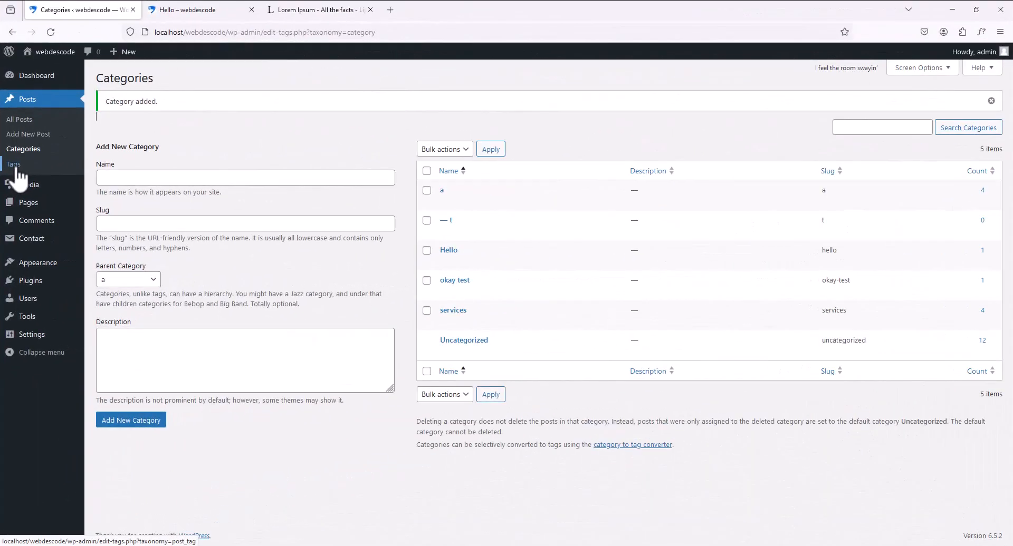
click(16, 167)
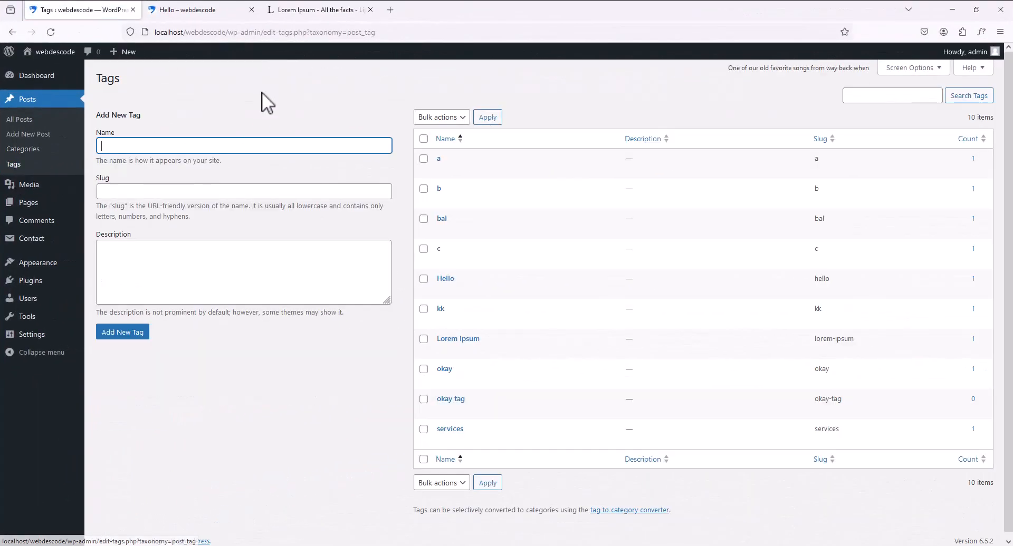
- Add a post tag named "u" with the slug and description left empty
click(147, 148)
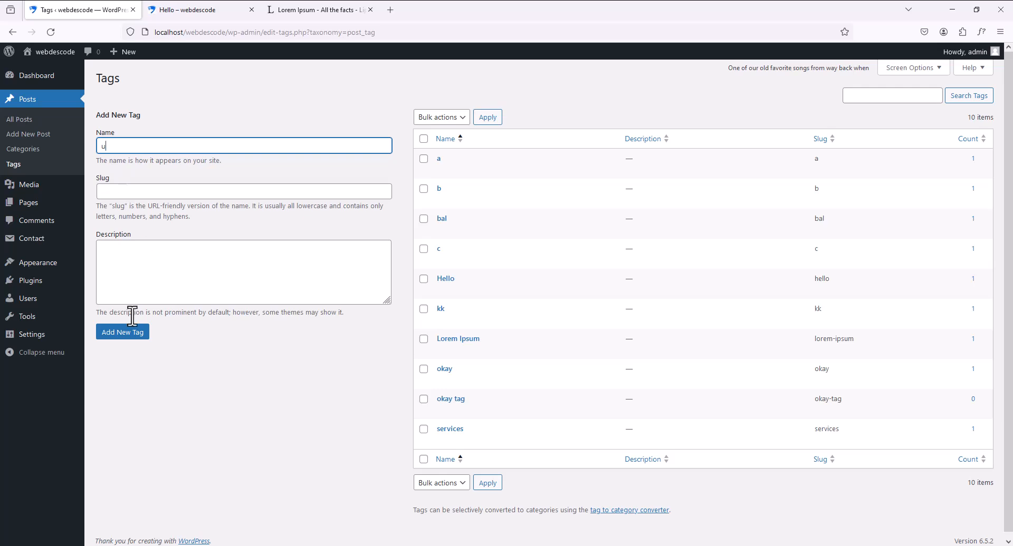
click(160, 194)
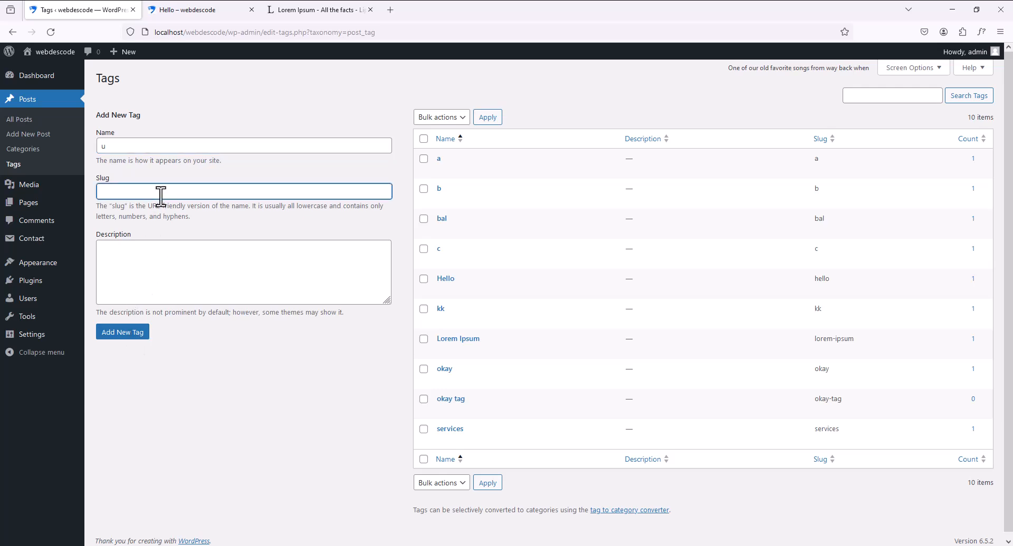
click(120, 337)
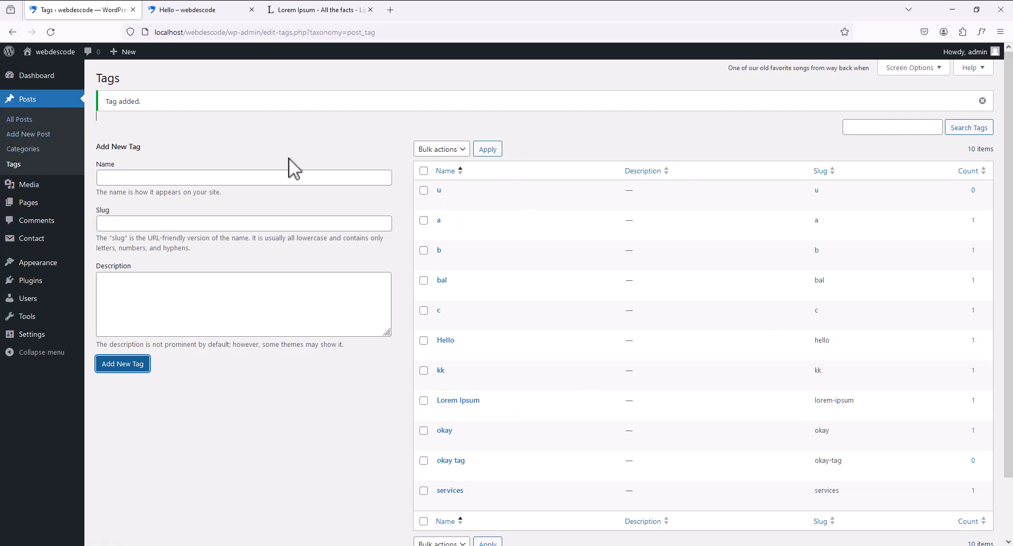
- Start a new post and assign the existing tags "kk" and "okay" to it
click(37, 134)
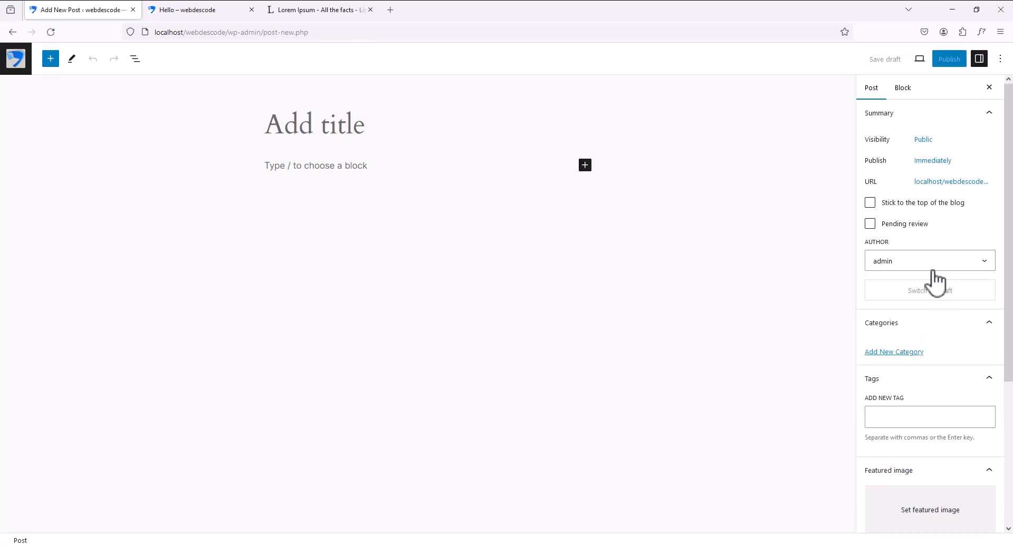
scroll(934, 384, down, 3)
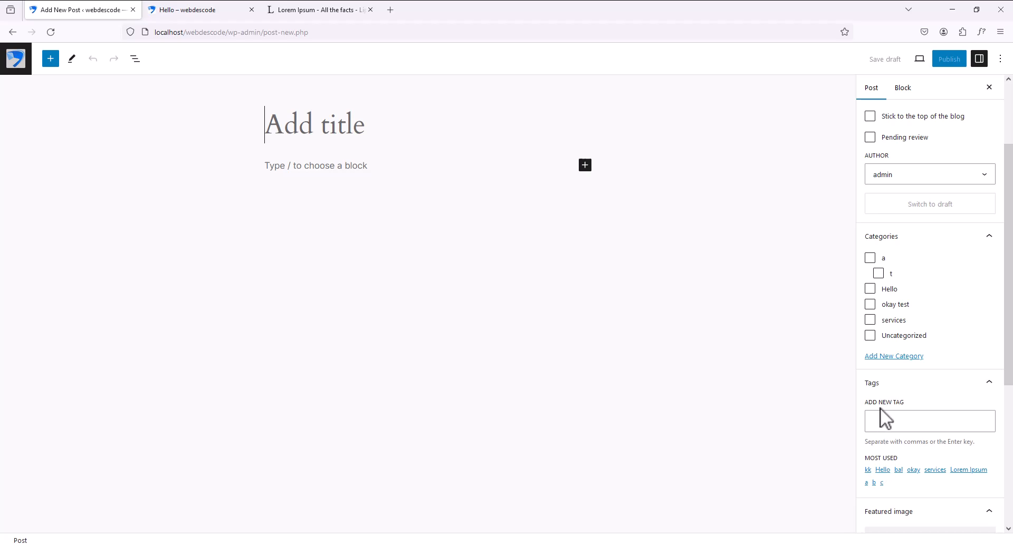
scroll(899, 387, down, 1)
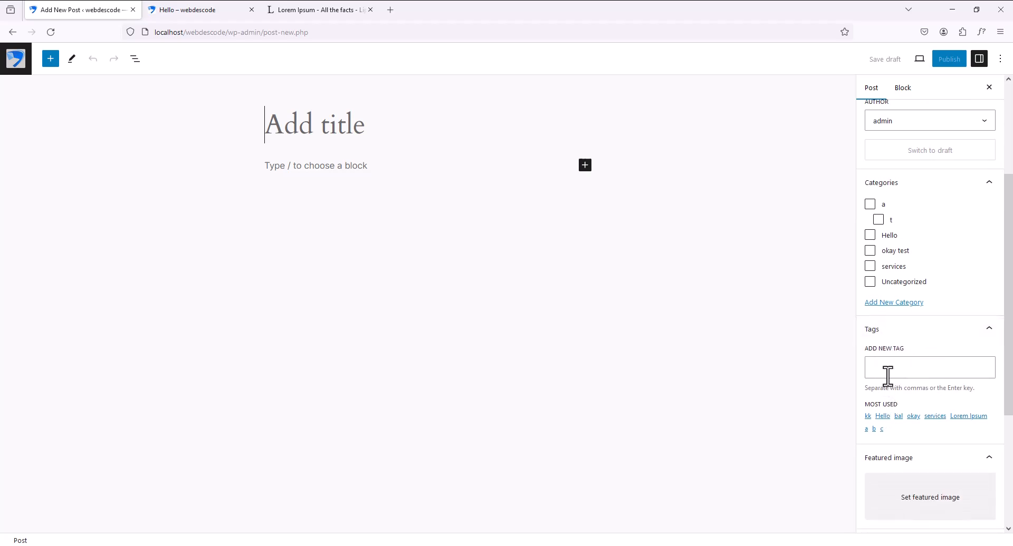
click(867, 417)
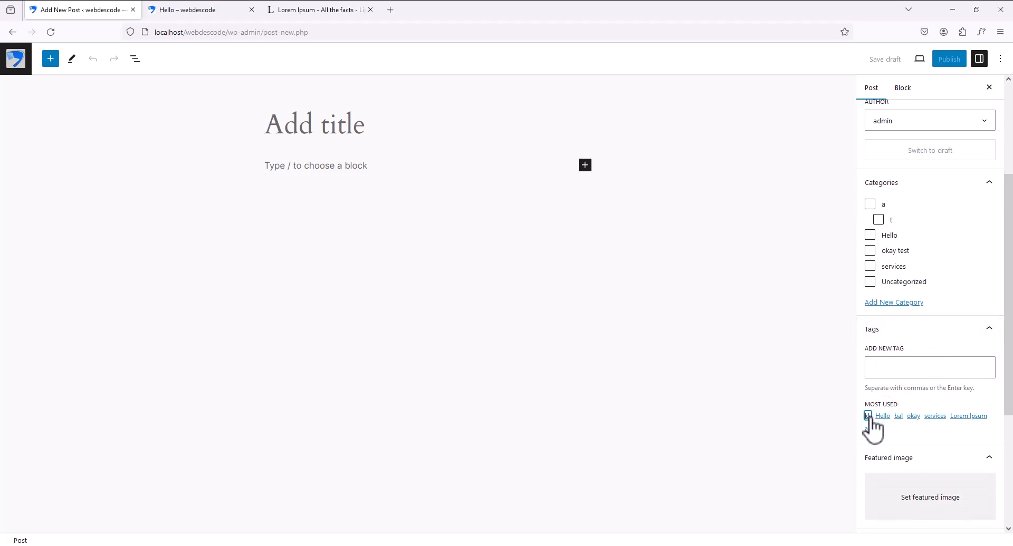
click(912, 416)
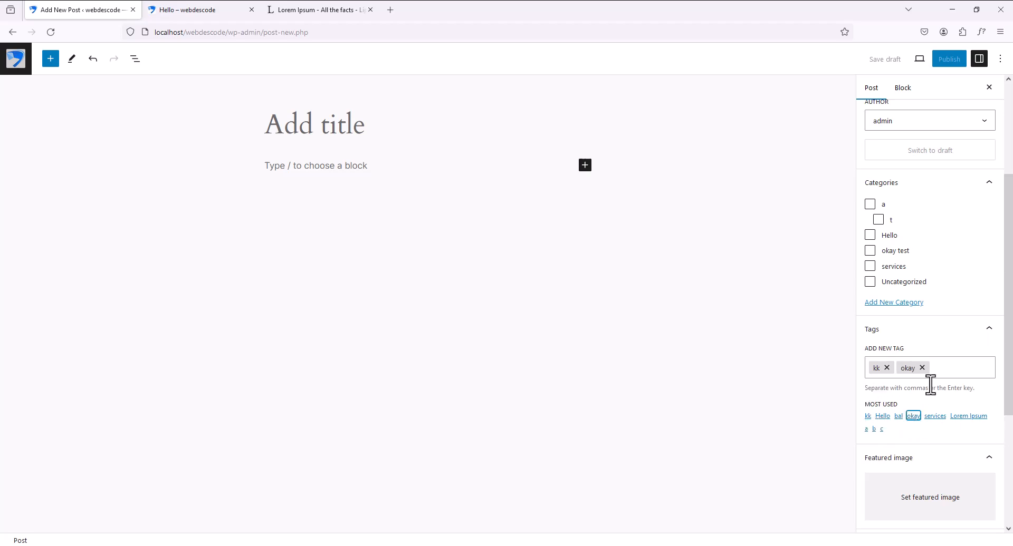
- Select the subcategory "t" for the new post, then discard the unsaved post and return to the posts list
scroll(923, 393, up, 3)
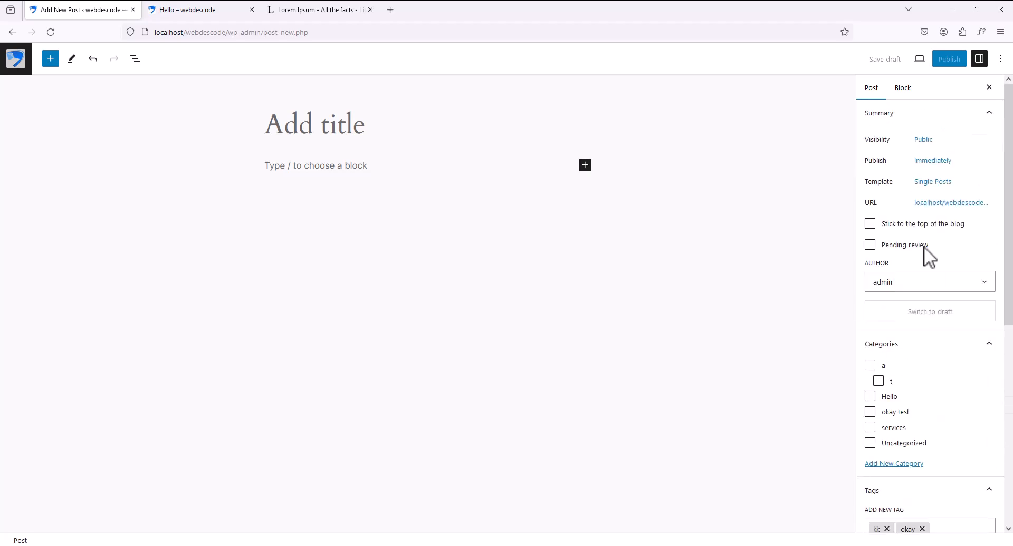
click(878, 381)
click(296, 118)
click(339, 168)
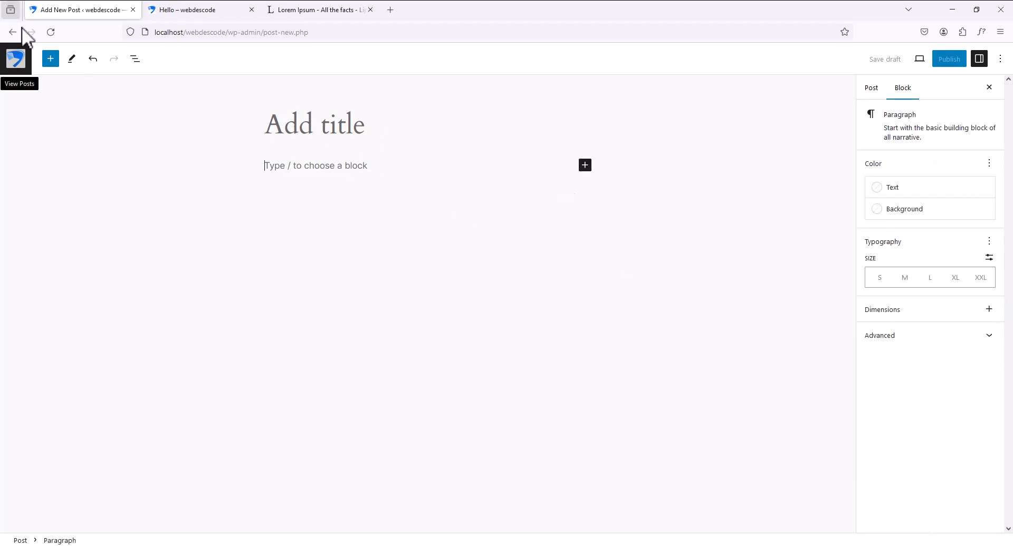
click(15, 56)
click(537, 319)
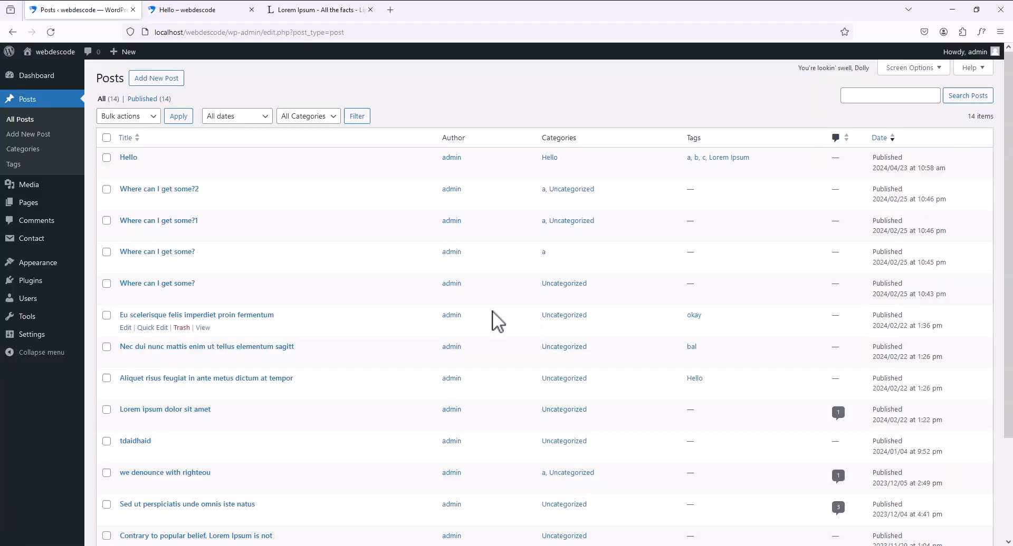
- View the files in the media library and open the list of the site's pages
mouse_move(40, 193)
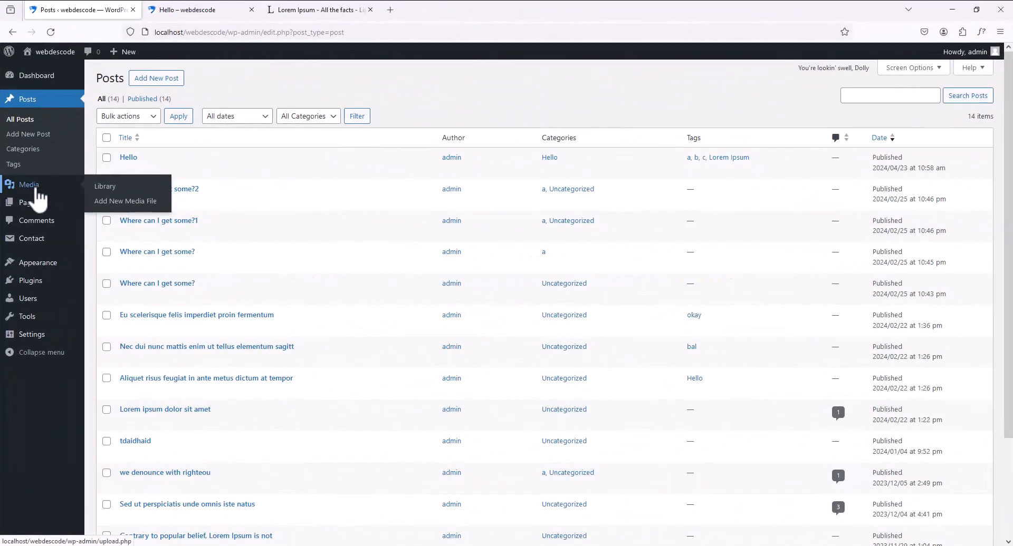
click(45, 189)
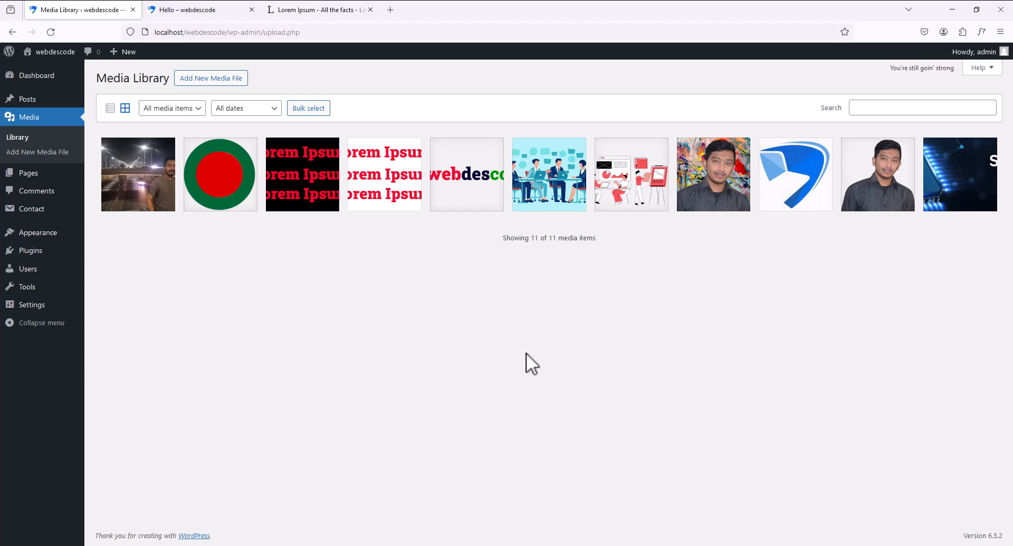
click(31, 178)
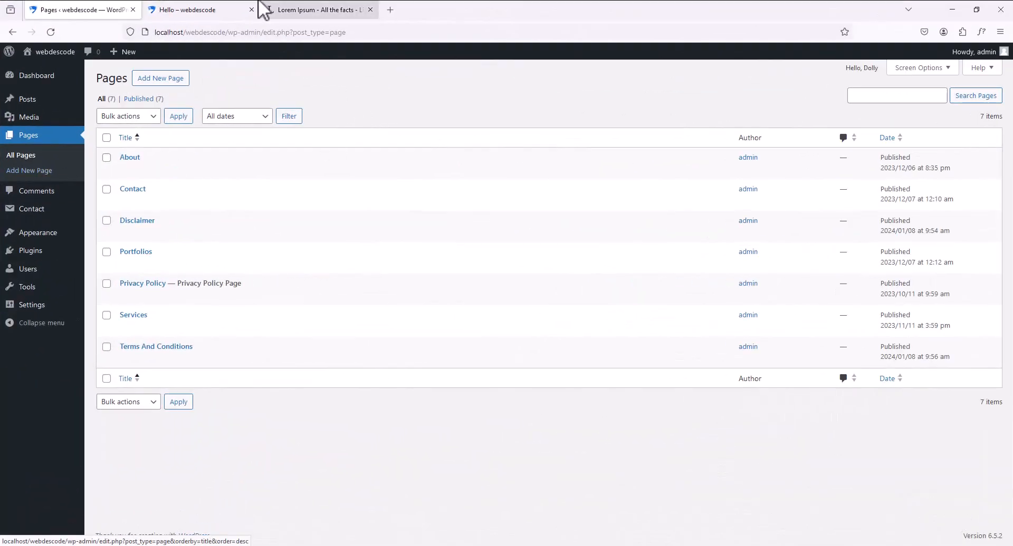
- Go from the live Hello post to the site's home page and compare its navigation menu with the admin pages list
click(257, 6)
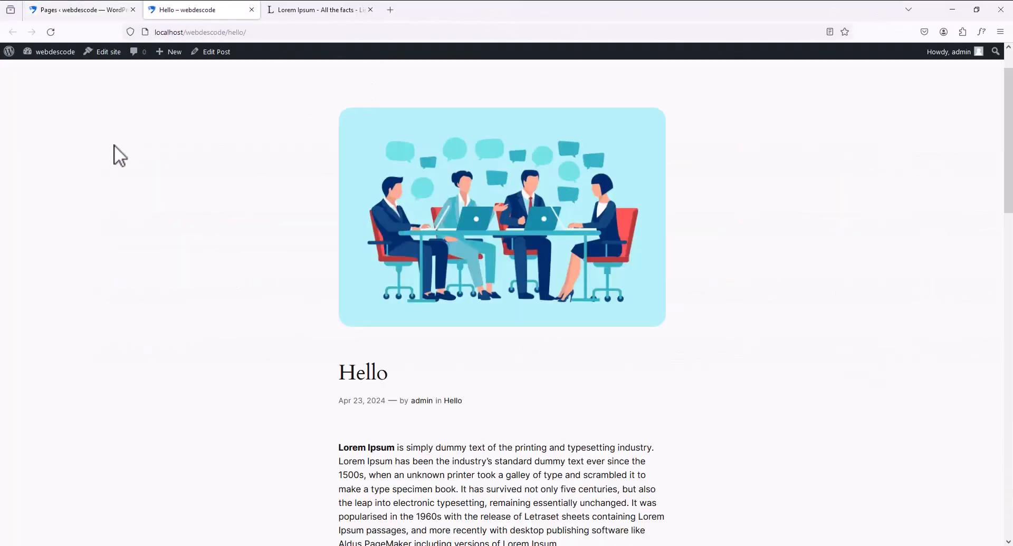
scroll(414, 473, down, 5)
scroll(600, 180, up, 7)
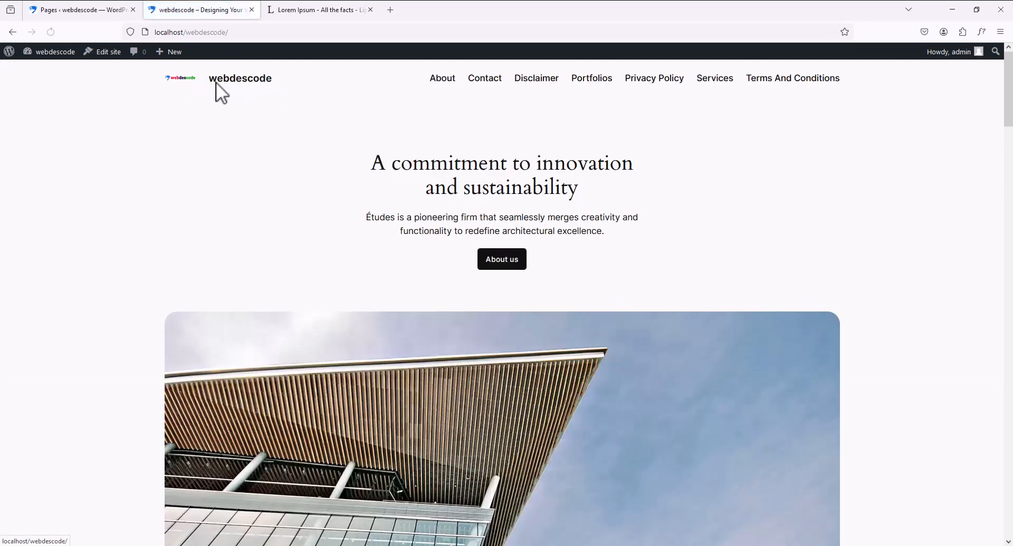
click(111, 8)
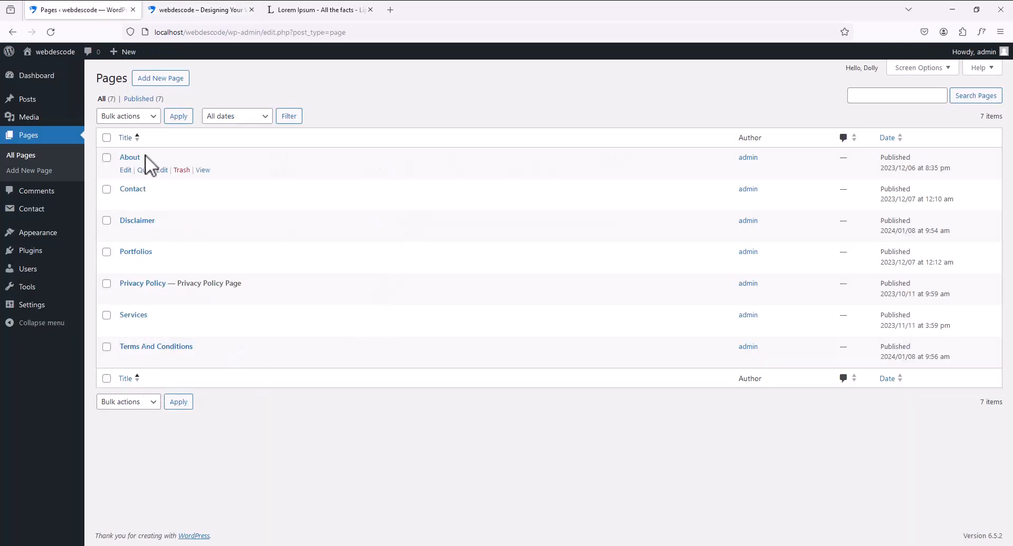
click(222, 13)
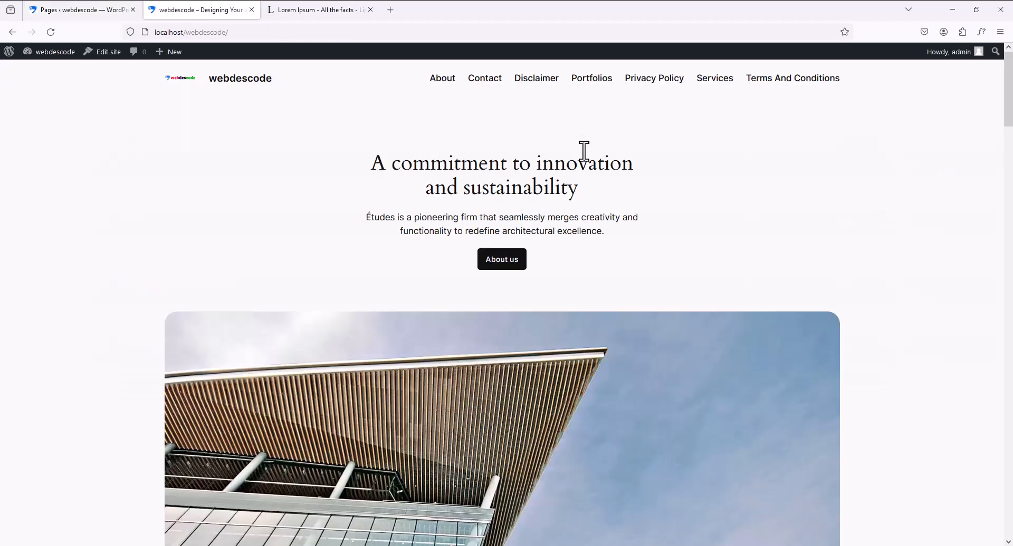
click(103, 9)
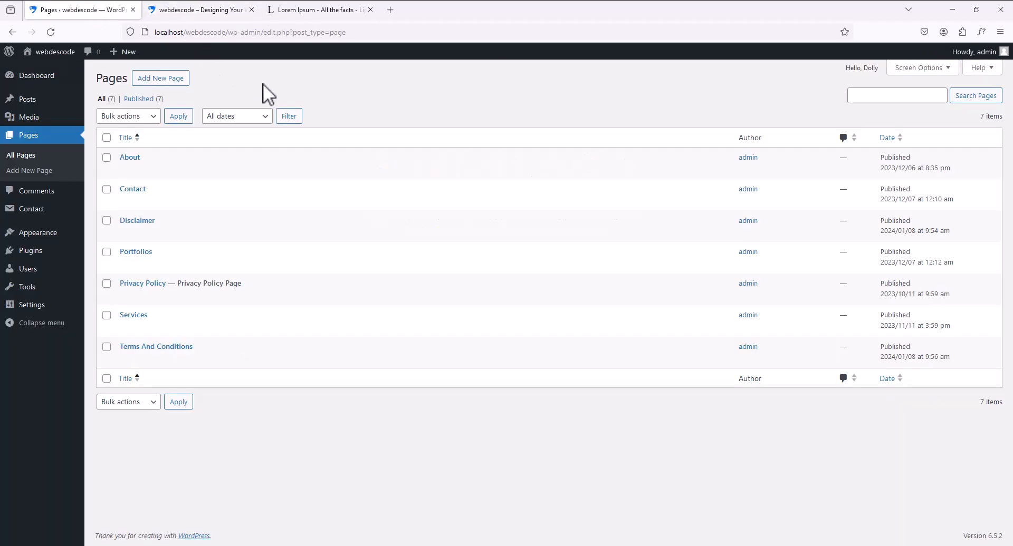
click(216, 9)
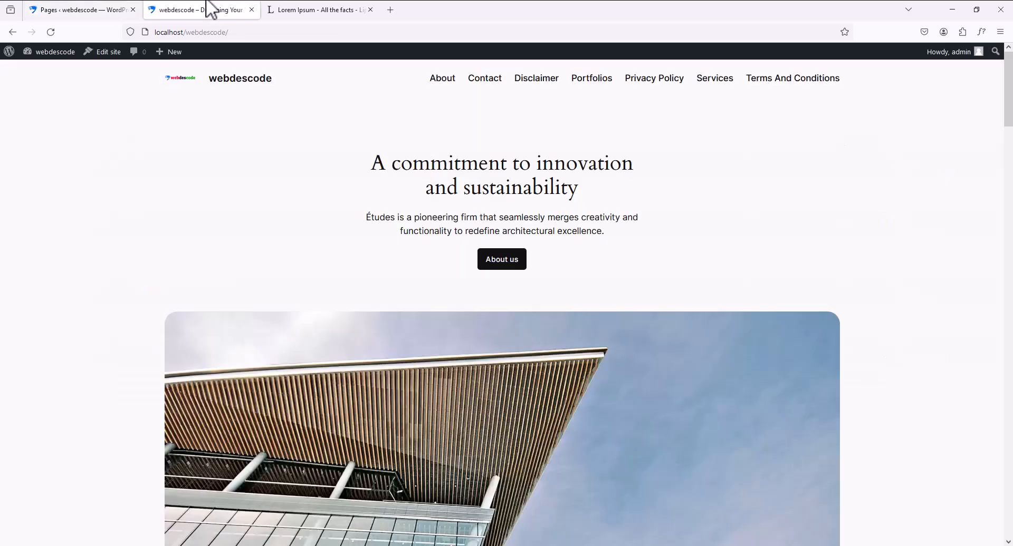
- Create a new page without a starter pattern, title it "okay" and publish it
click(100, 9)
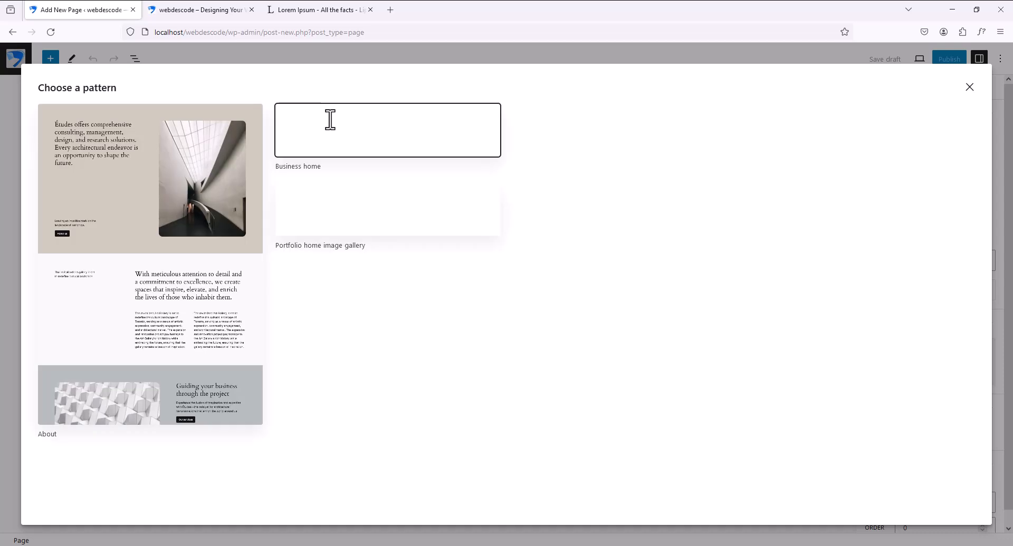
key(Escape)
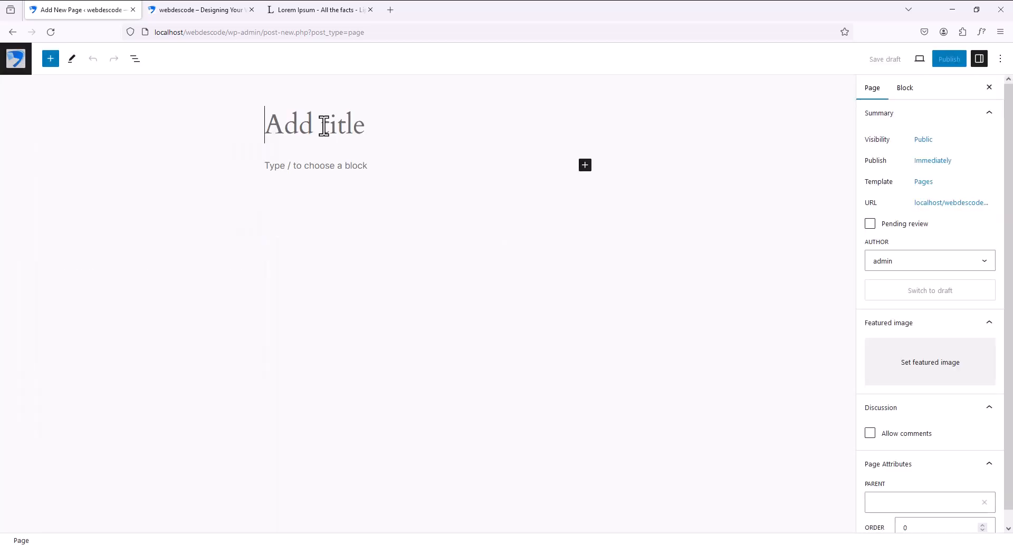
text(okay)
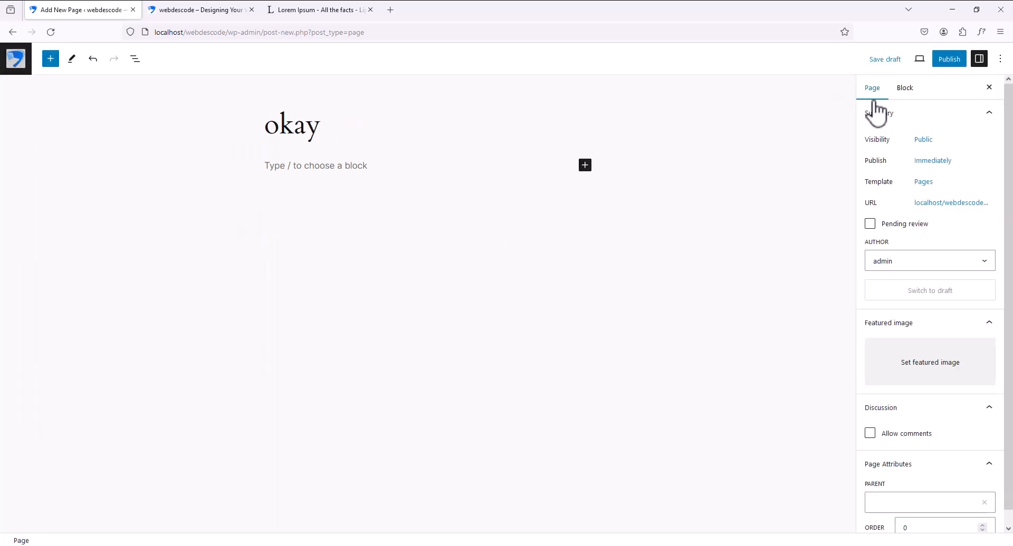
click(950, 63)
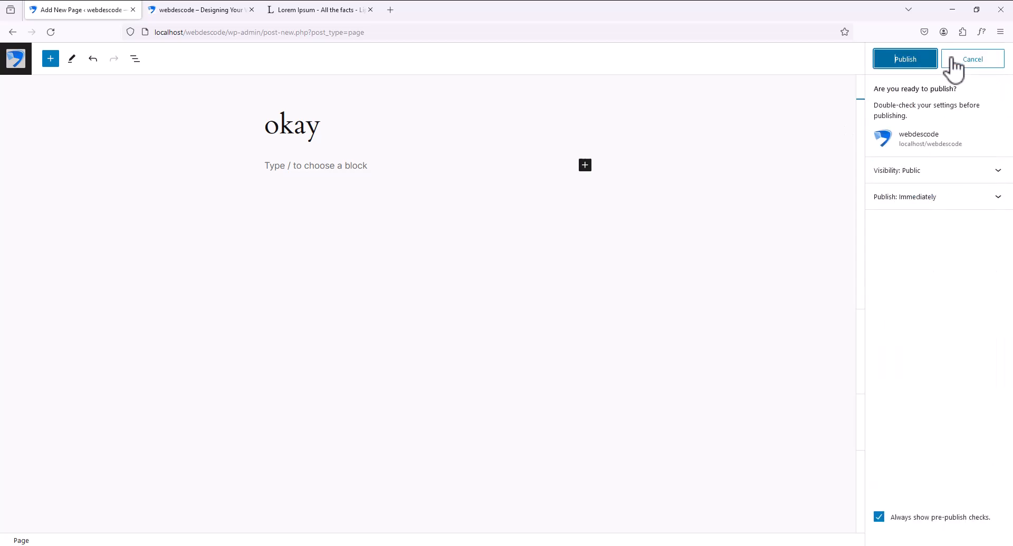
click(920, 62)
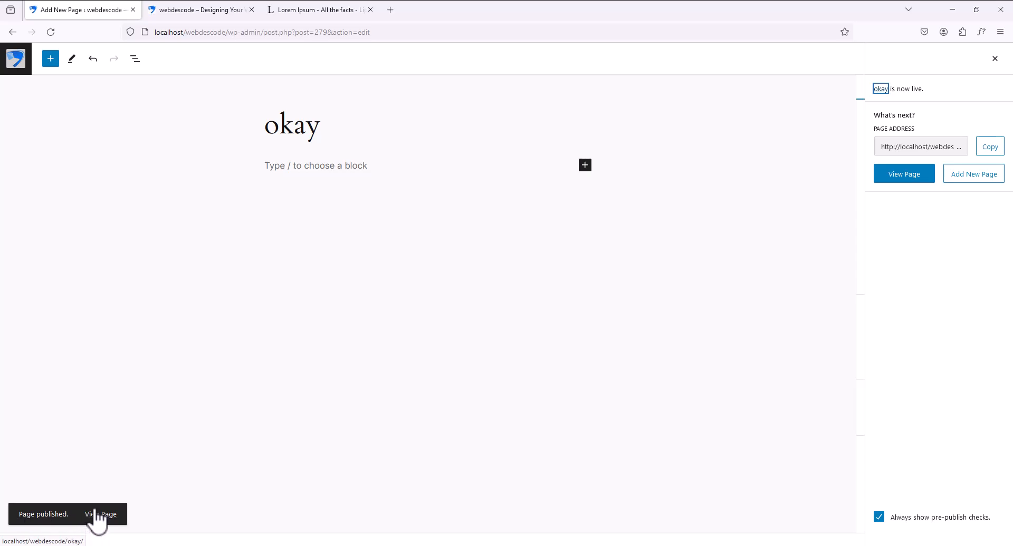
- View the published "okay" page on the live site and return to the pages list
click(15, 62)
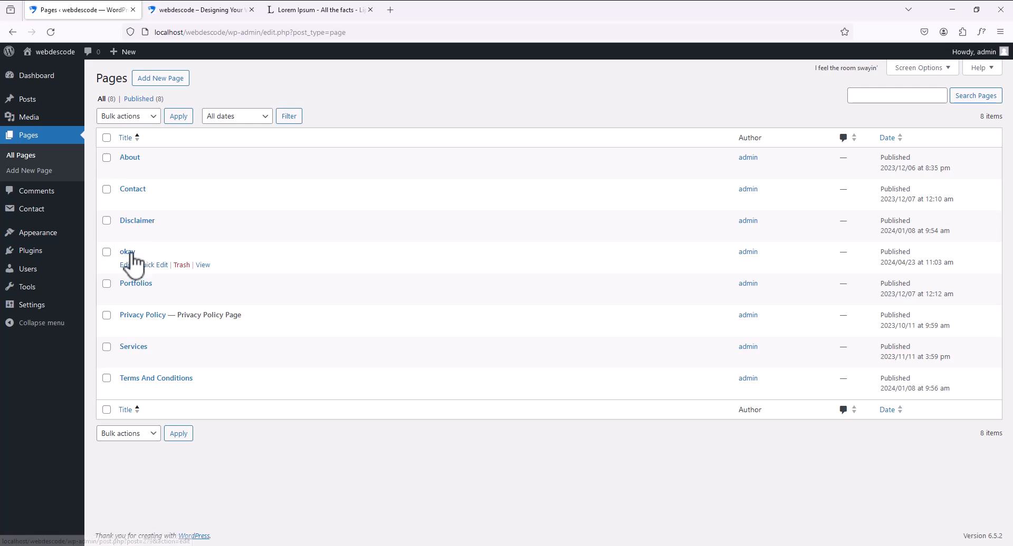
click(206, 266)
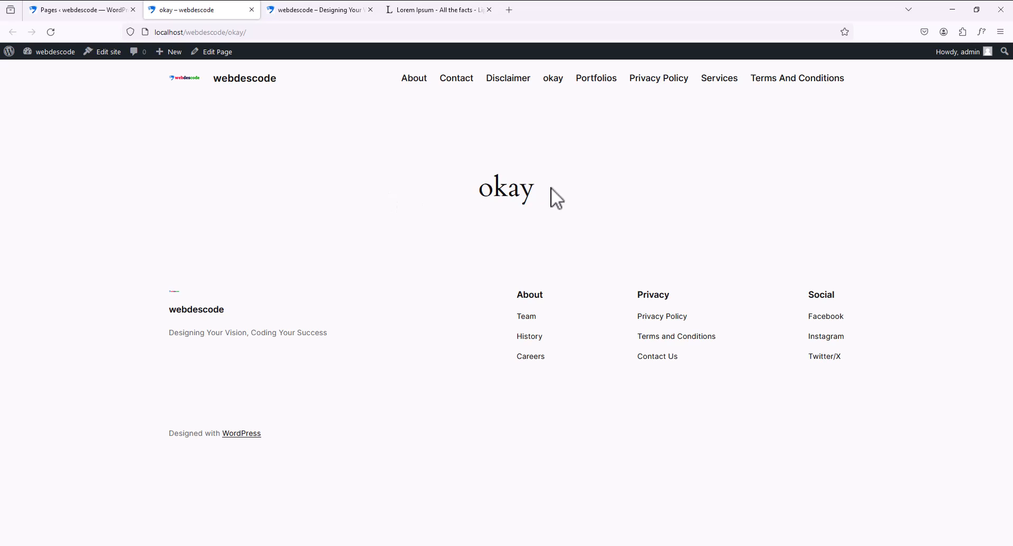
click(81, 9)
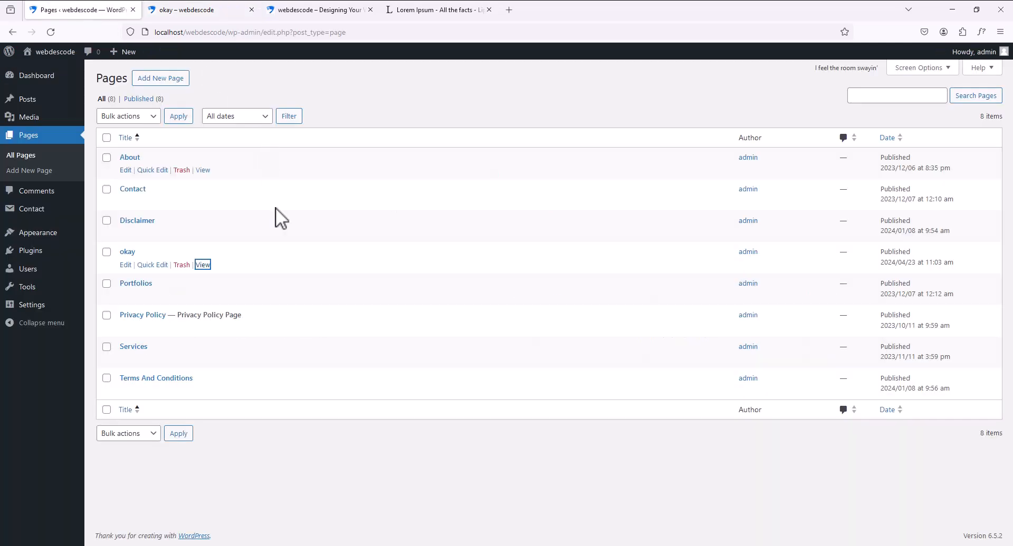
- Open the "okay" page for editing and paste the copied Lorem Ipsum paragraph as its body text
click(127, 264)
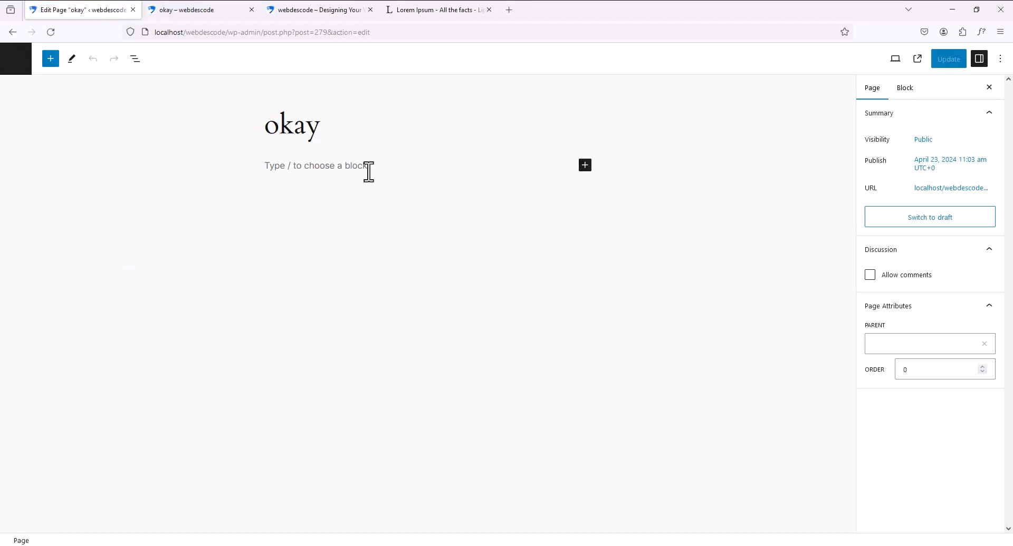
click(394, 169)
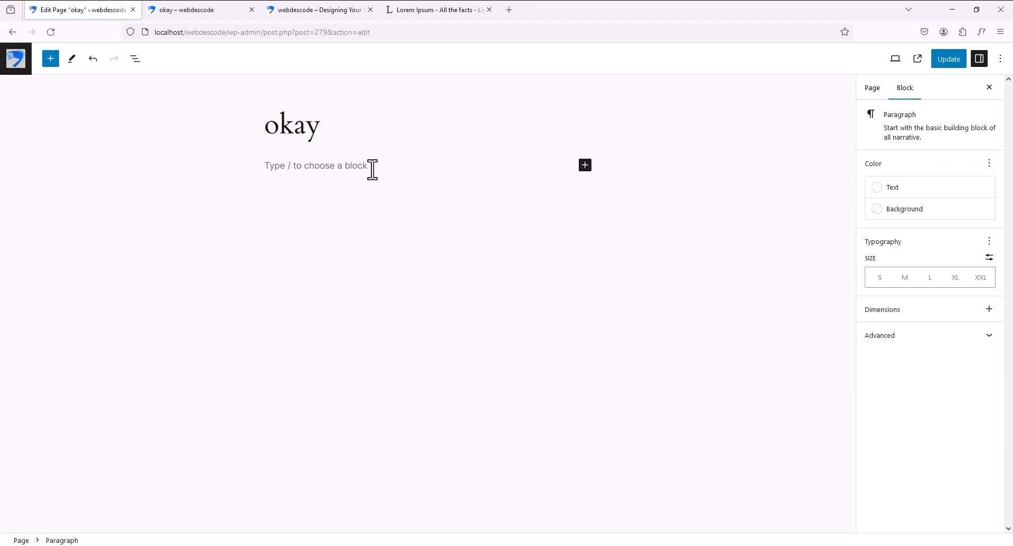
key(super+v)
click(352, 247)
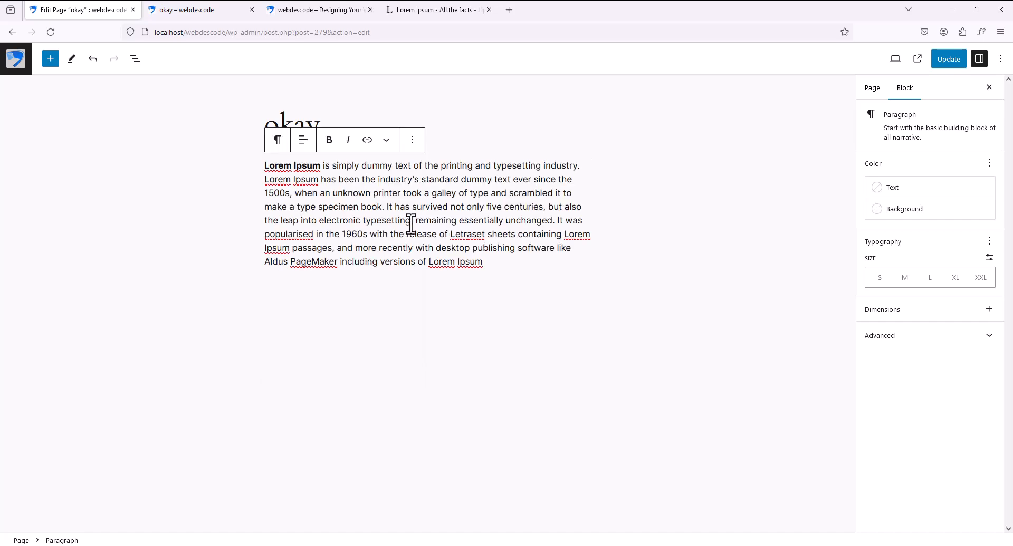
- Add a second paragraph below the first with the same Lorem Ipsum text from the clipboard history
key(Return)
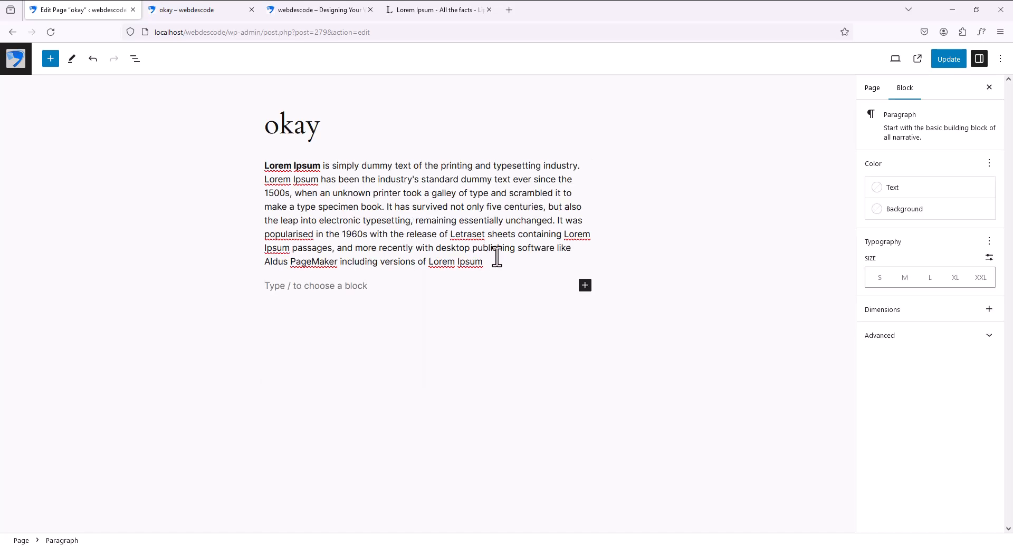
key(alt)
key(super+v)
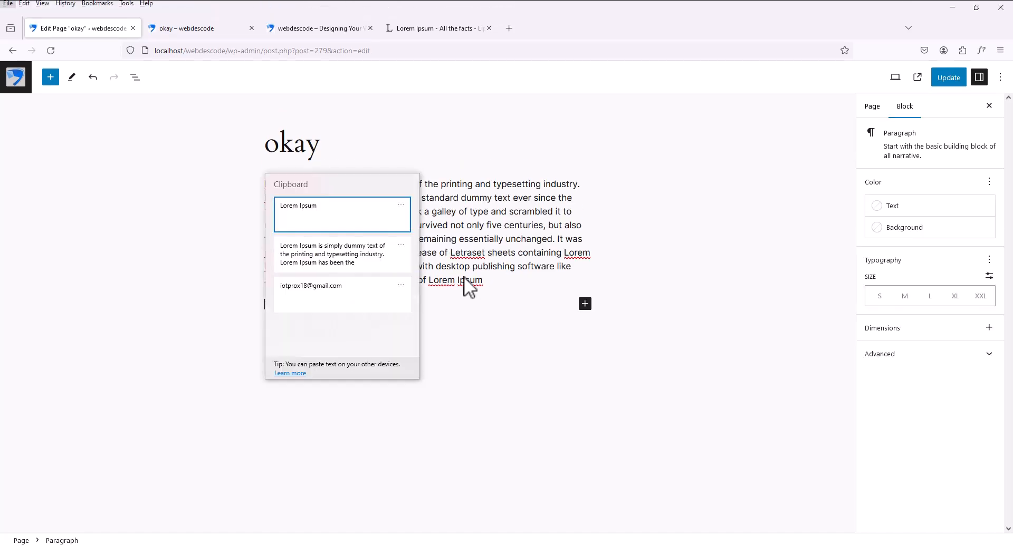
click(362, 261)
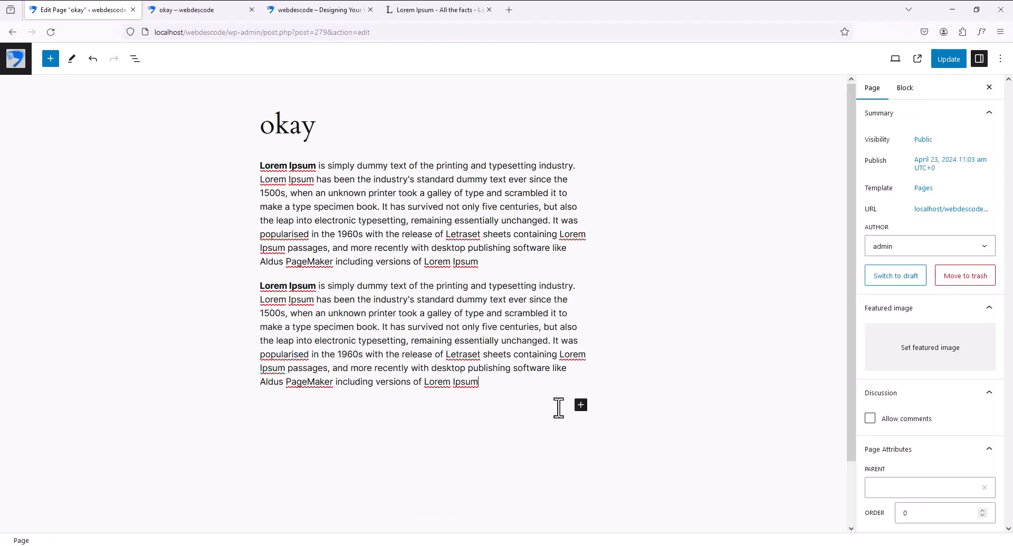
- Add an image block below the second paragraph and fill it with the dark blue microchip banner from the media library
click(581, 405)
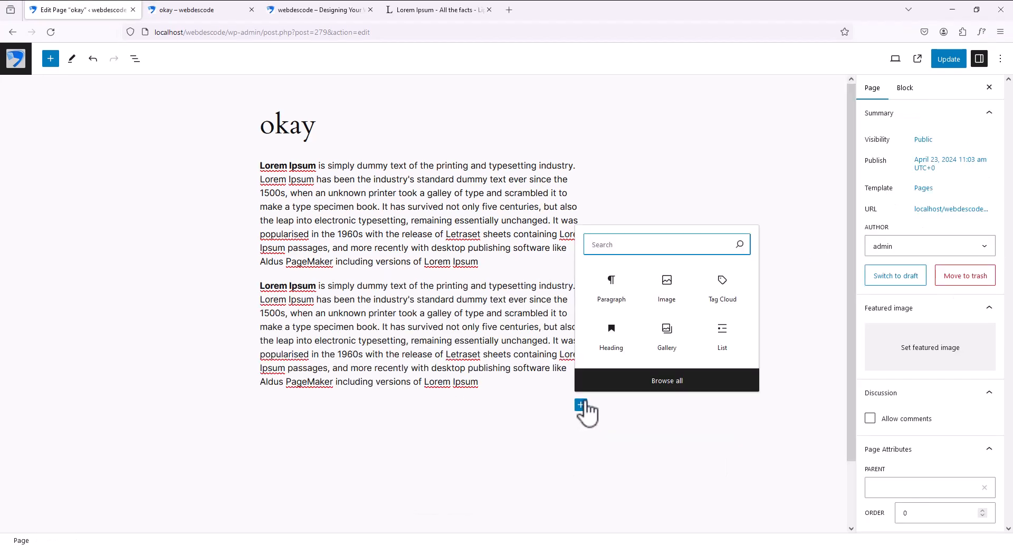
click(666, 288)
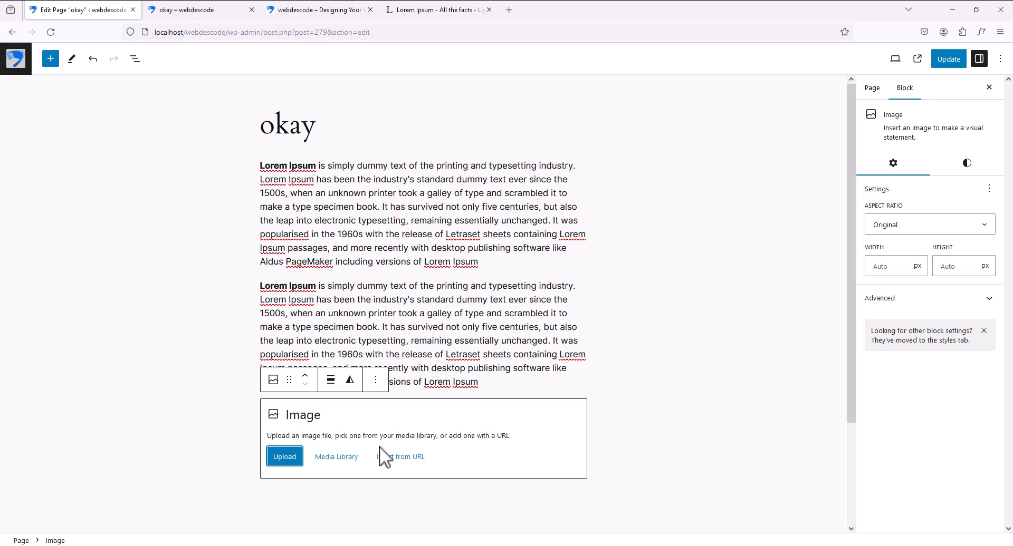
click(290, 454)
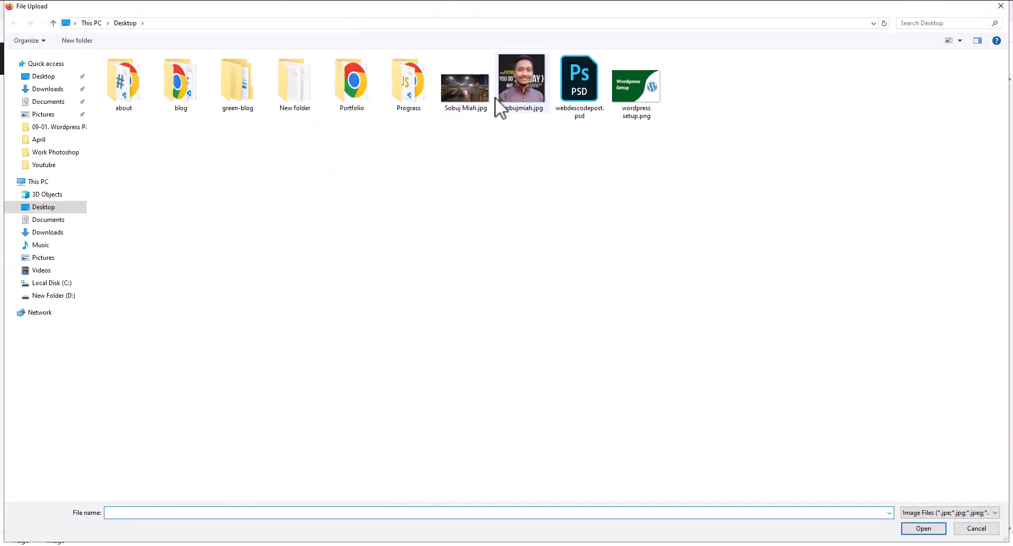
double_click(487, 84)
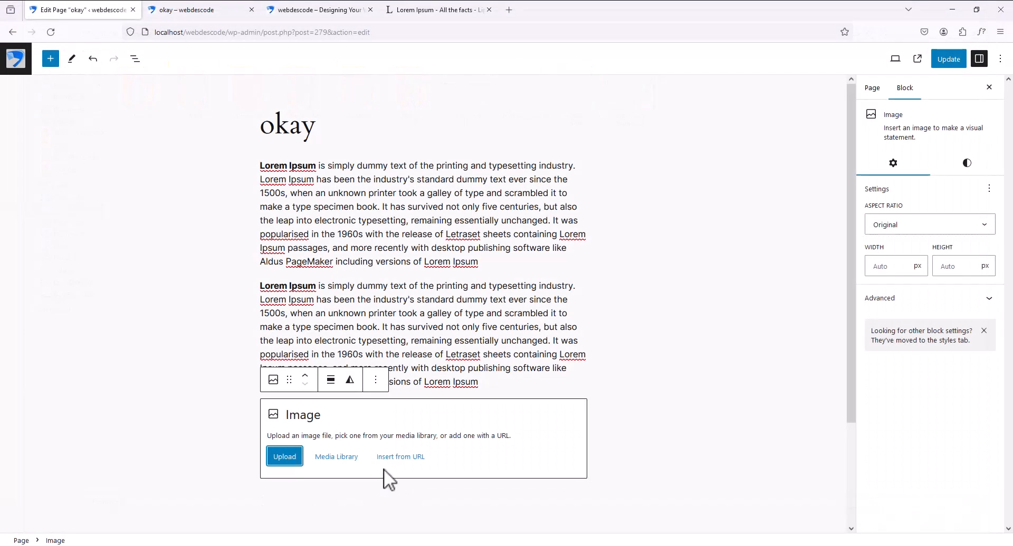
click(330, 457)
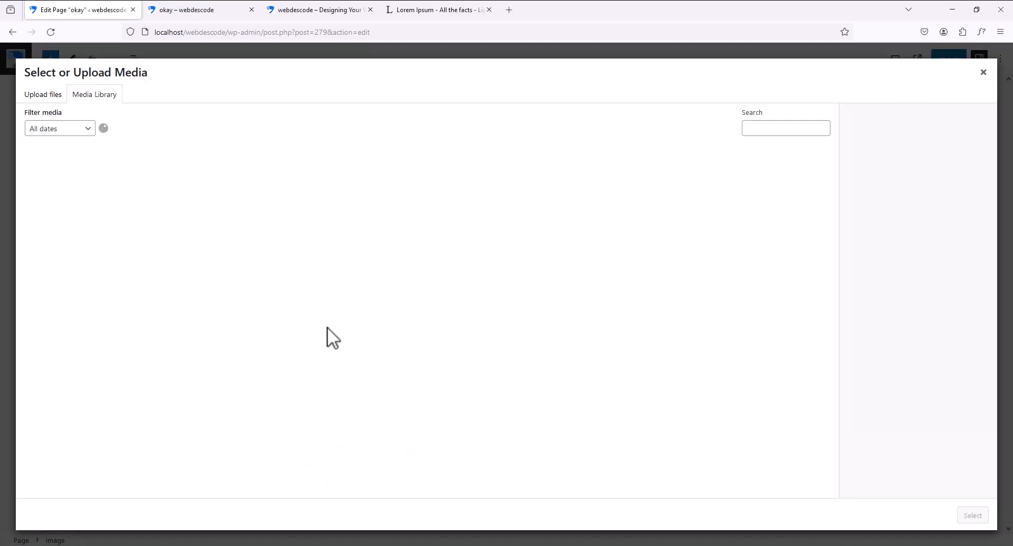
click(49, 190)
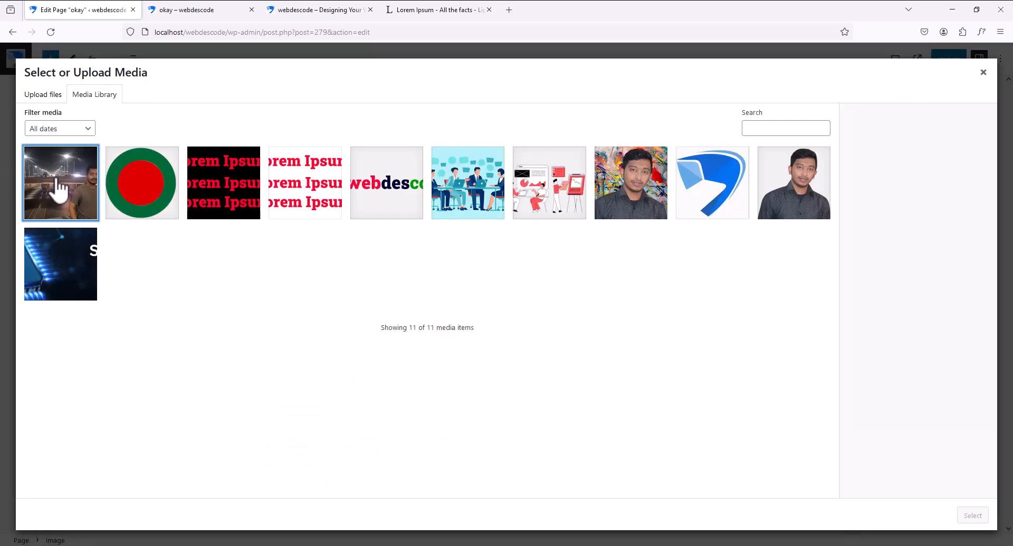
click(89, 275)
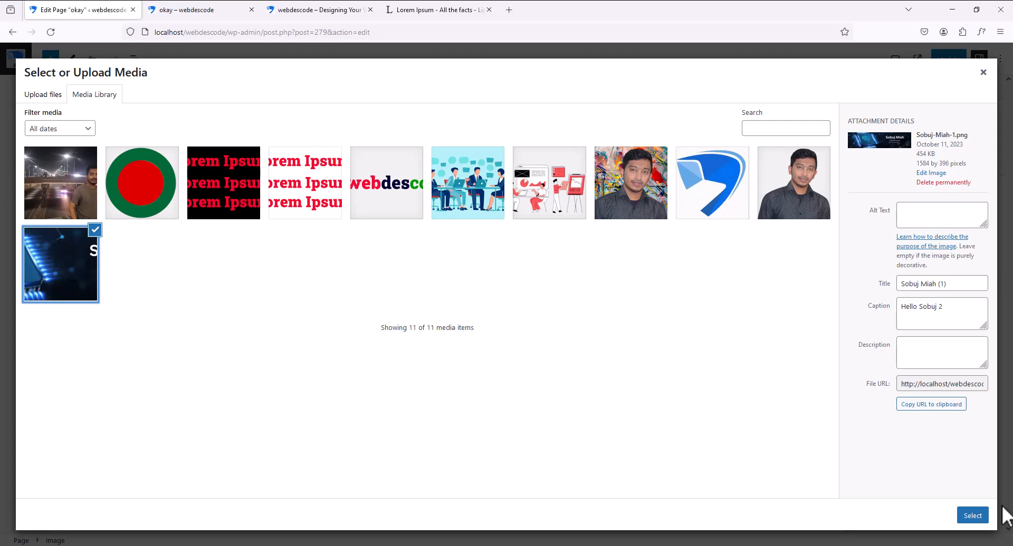
click(972, 517)
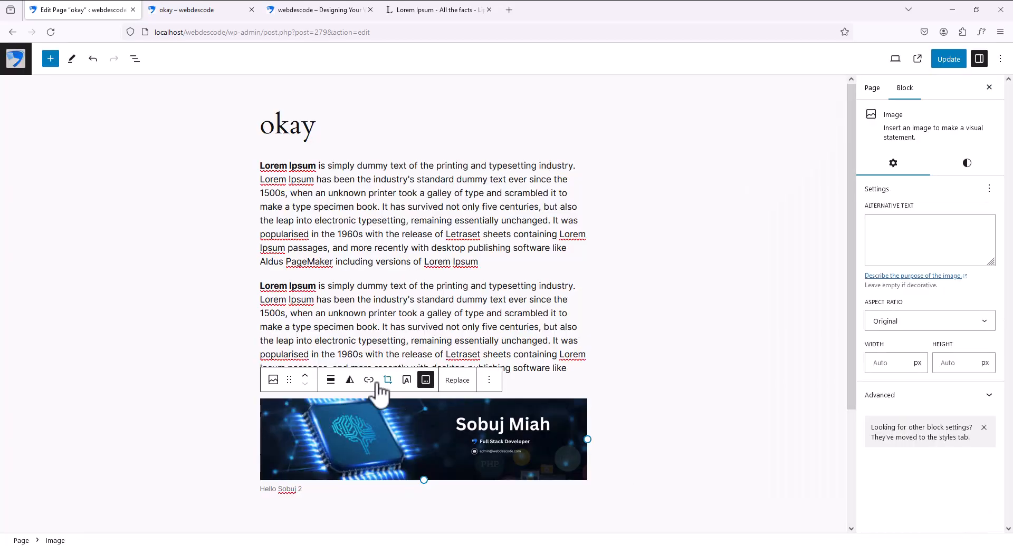
click(658, 285)
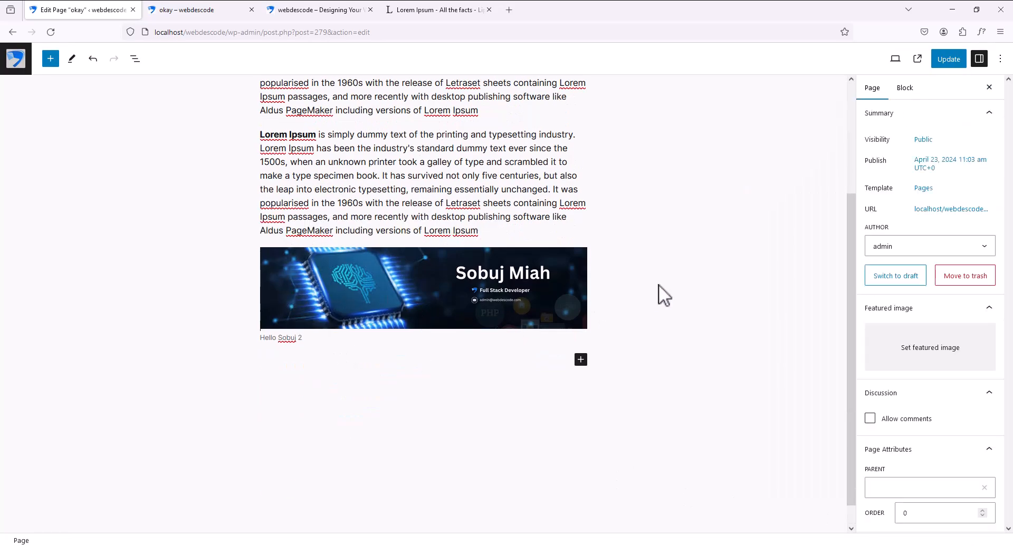
- Update the "okay" page and check its two paragraphs and banner image on the live site
click(947, 61)
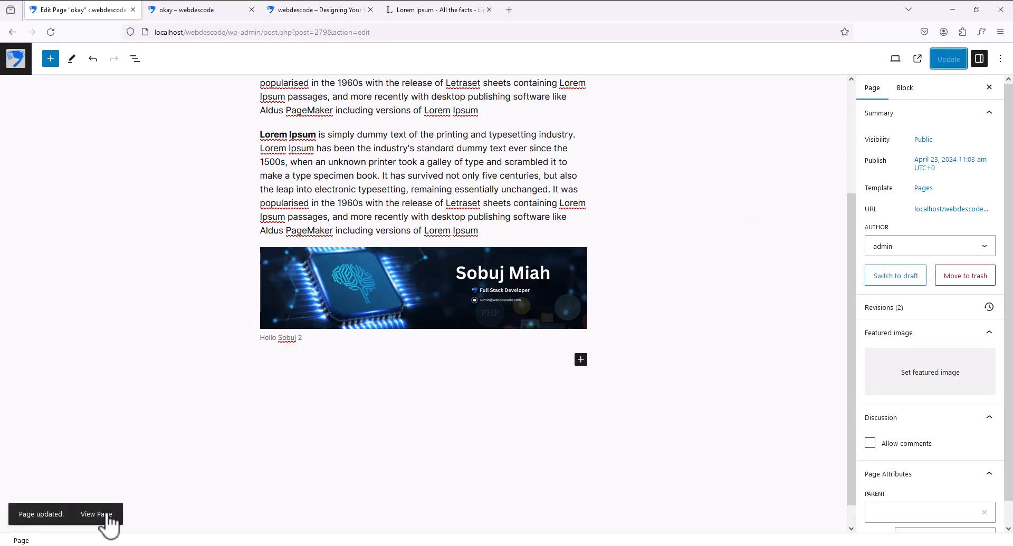
click(98, 515)
click(224, 9)
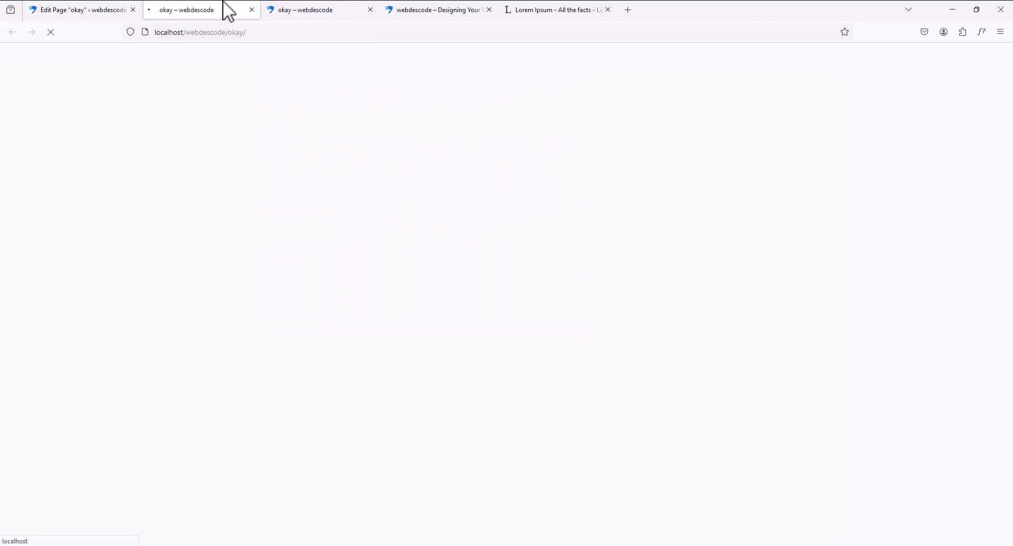
scroll(455, 264, down, 4)
scroll(460, 269, up, 3)
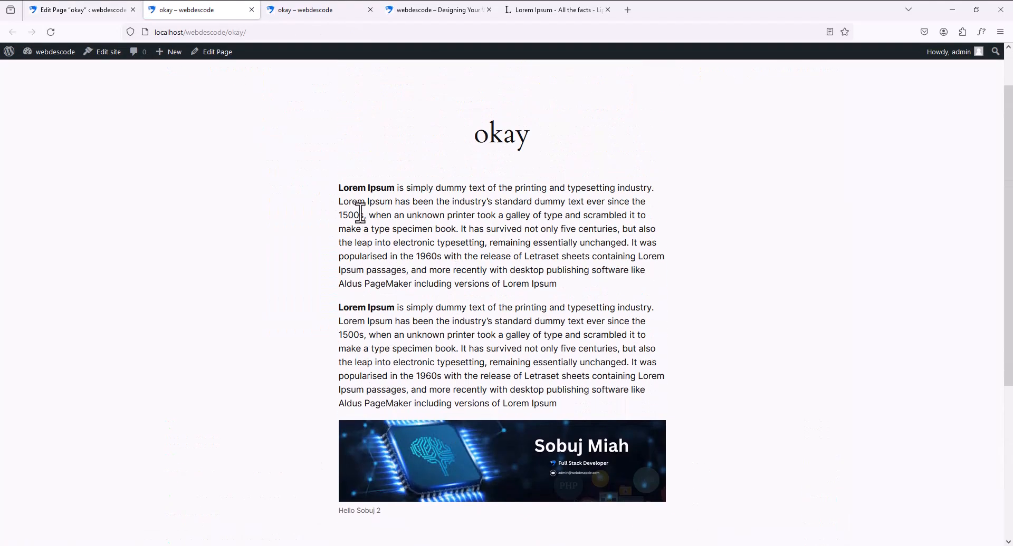
drag(339, 189, 559, 285)
triple_click(372, 350)
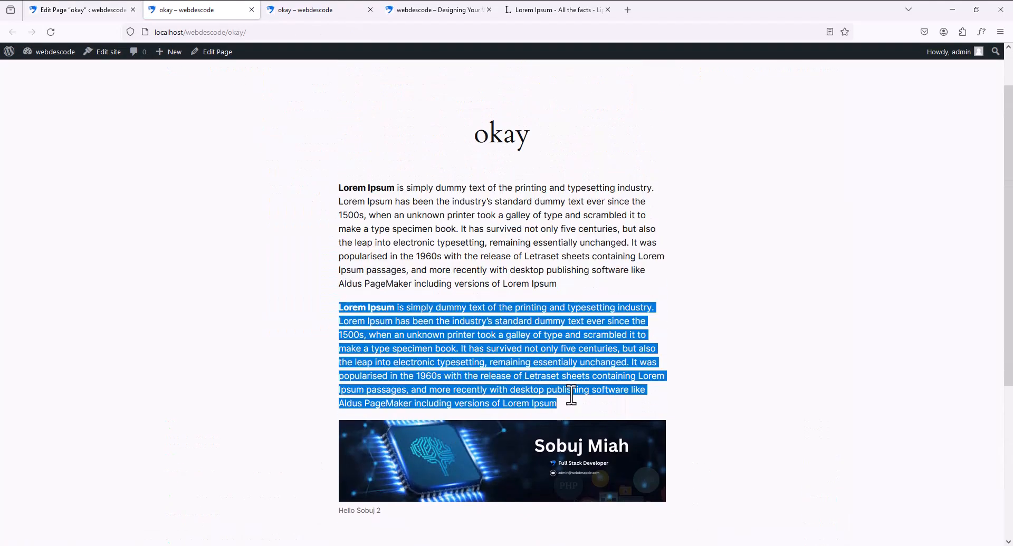
scroll(390, 349, down, 3)
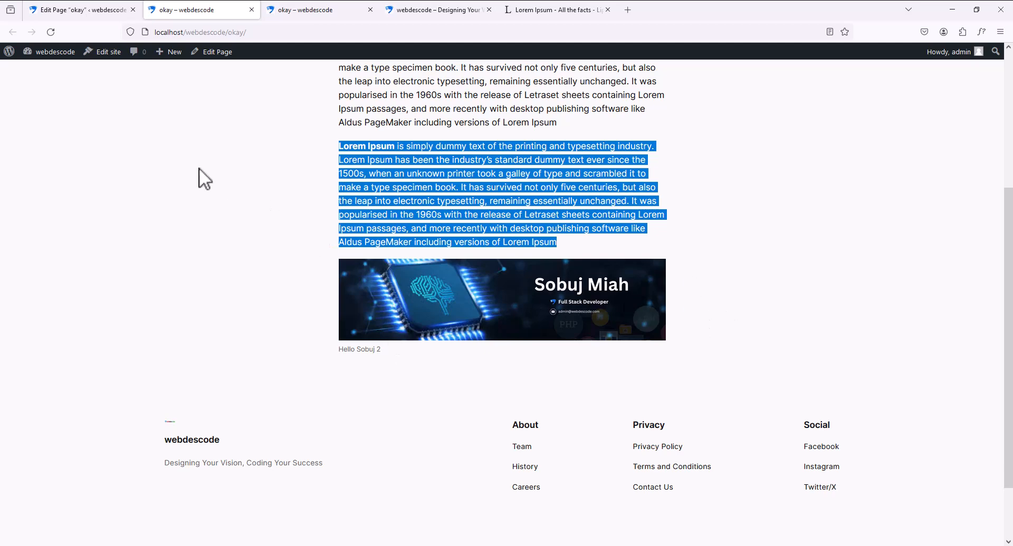
drag(203, 176, 200, 160)
- Leave the page editor and open the site's comments list
click(74, 10)
click(13, 50)
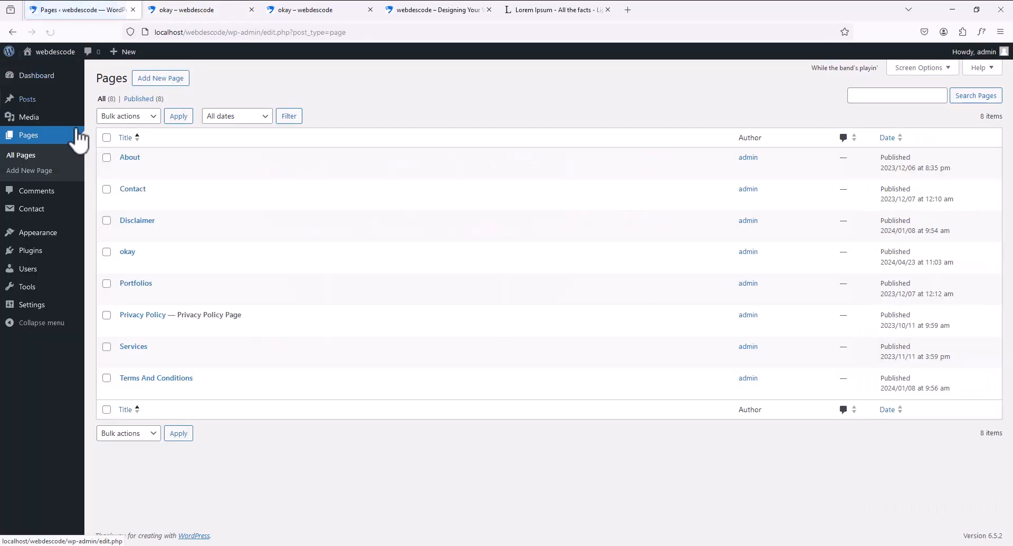
click(31, 192)
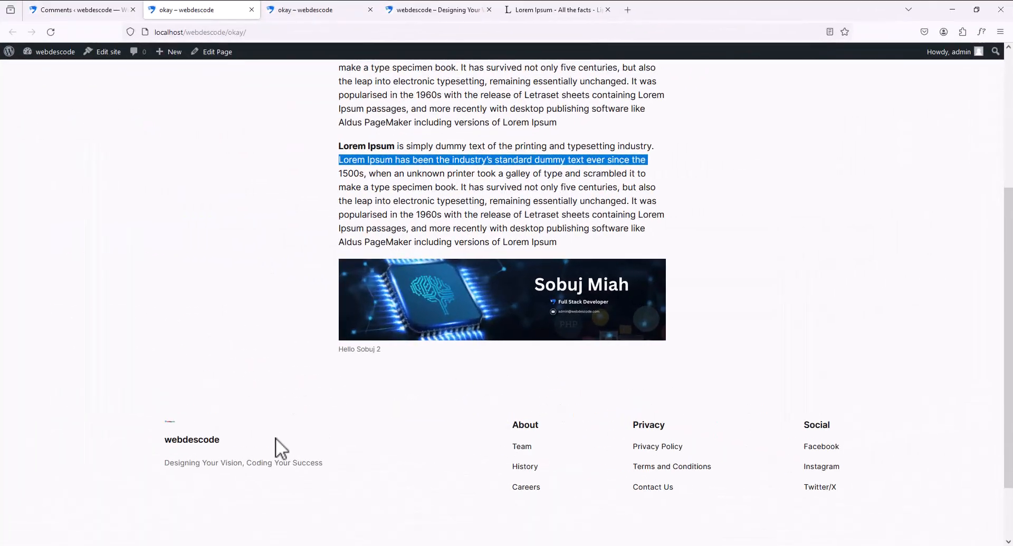
- Go from the live "okay" page to the site's home page and look through its sections
scroll(280, 348, up, 1)
scroll(295, 232, up, 3)
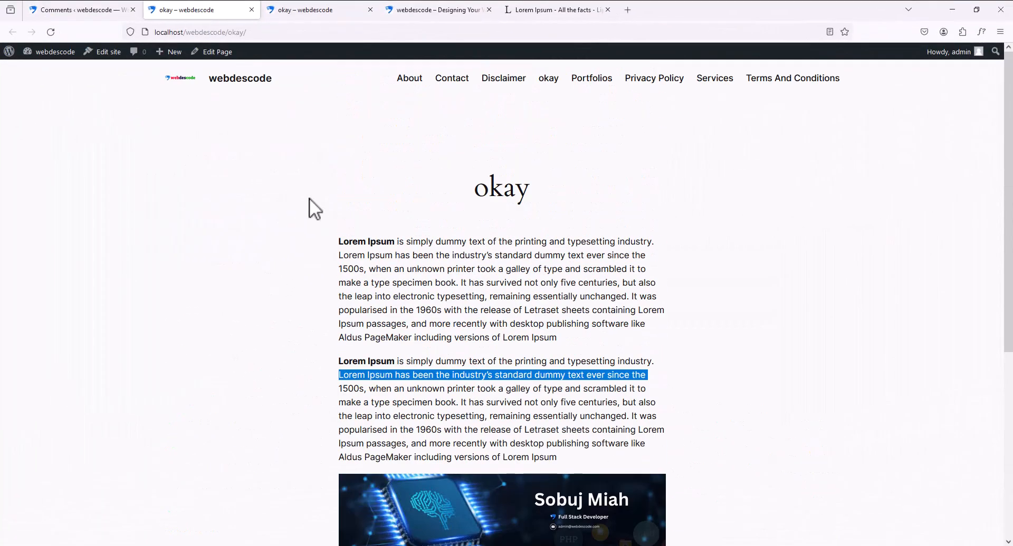
click(183, 80)
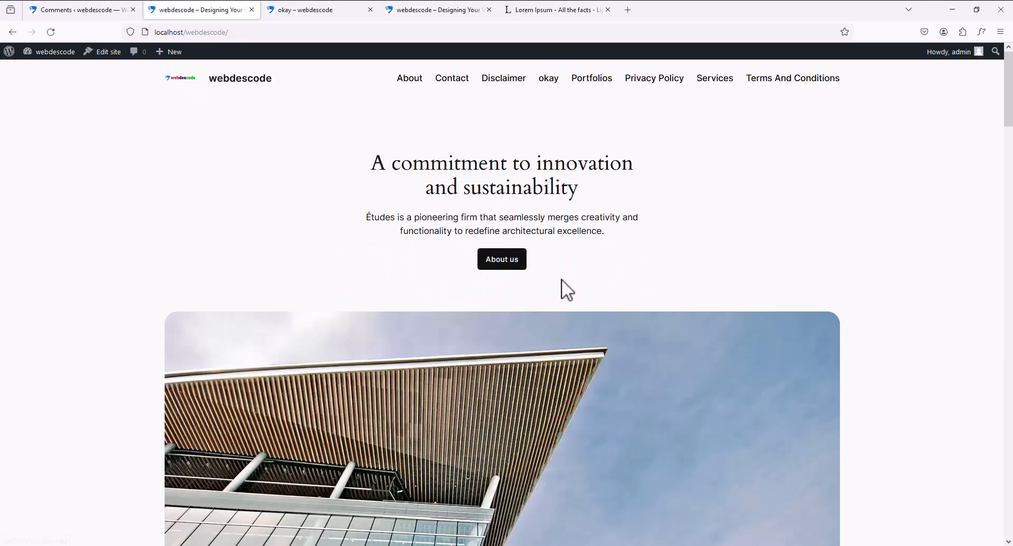
scroll(549, 278, down, 6)
scroll(536, 276, down, 4)
scroll(511, 203, up, 2)
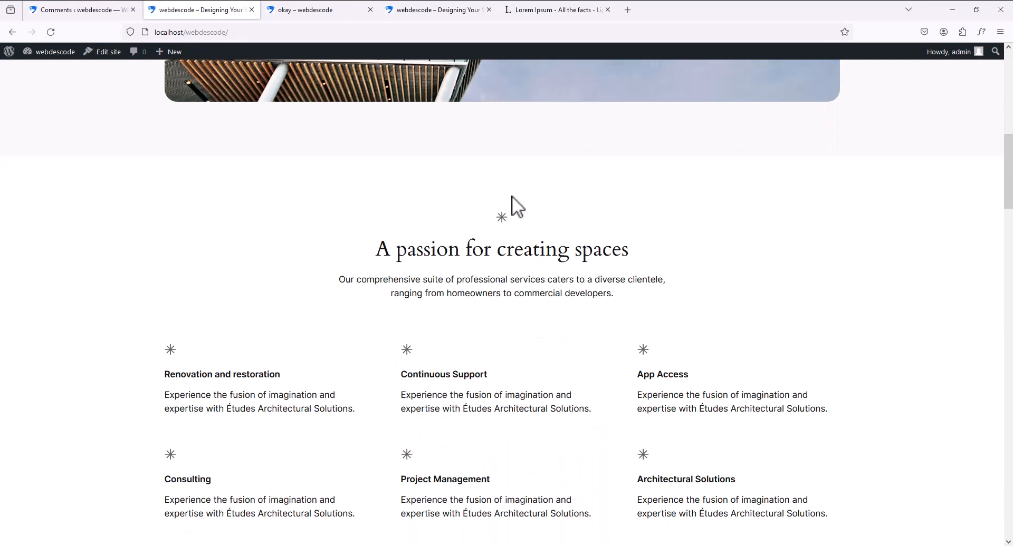
scroll(448, 305, down, 10)
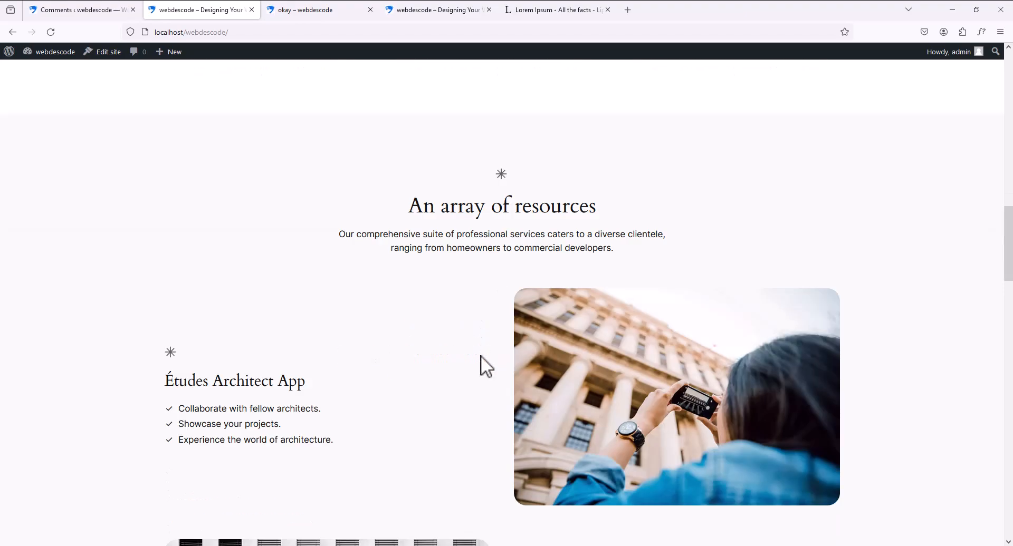
scroll(475, 319, down, 7)
scroll(475, 317, up, 15)
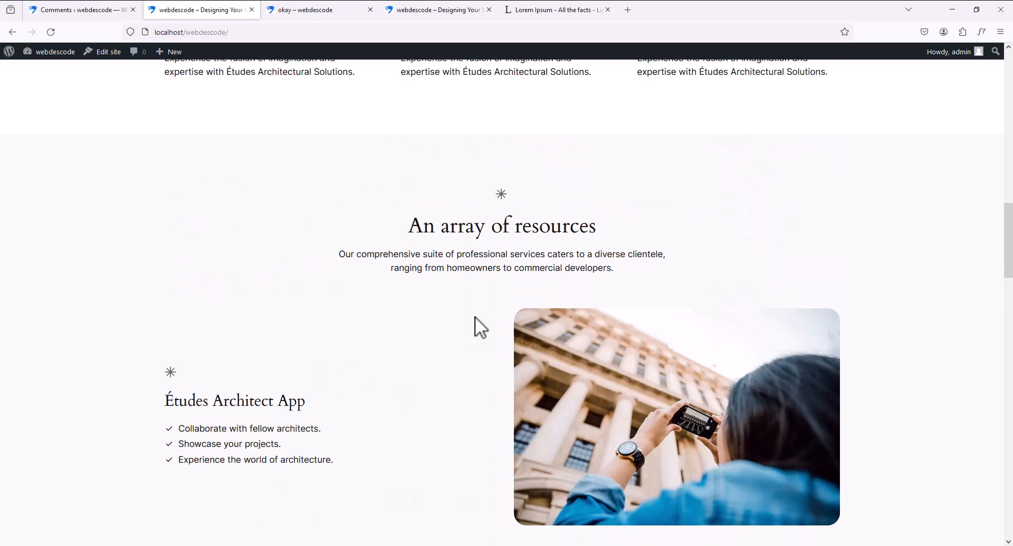
scroll(473, 318, up, 5)
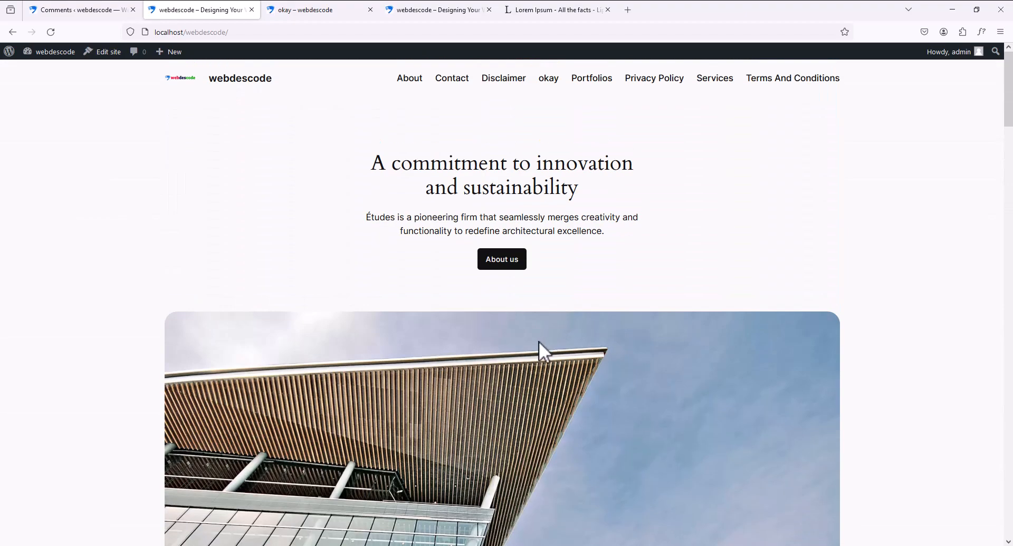
- Return to the admin area and open the list of installed themes
click(60, 9)
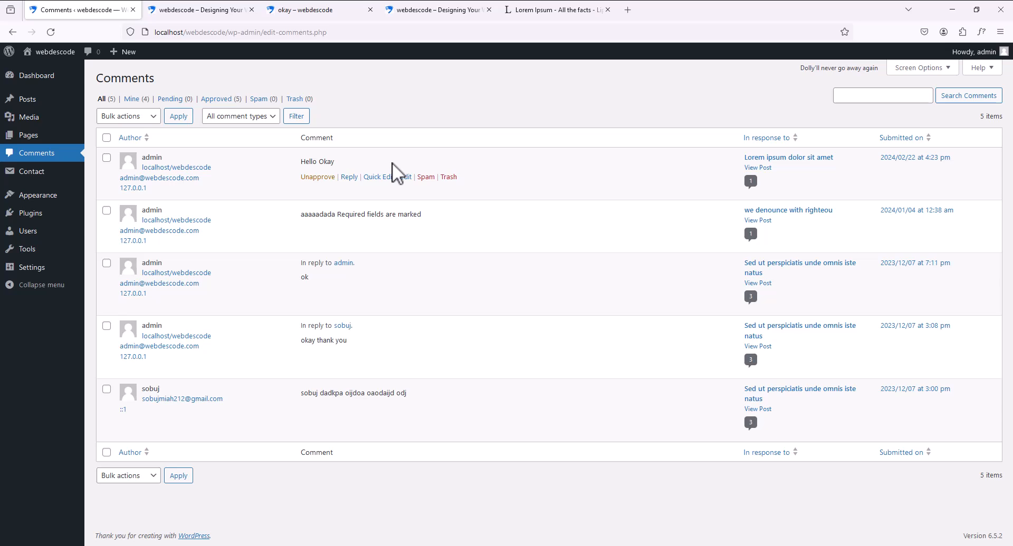
mouse_move(34, 203)
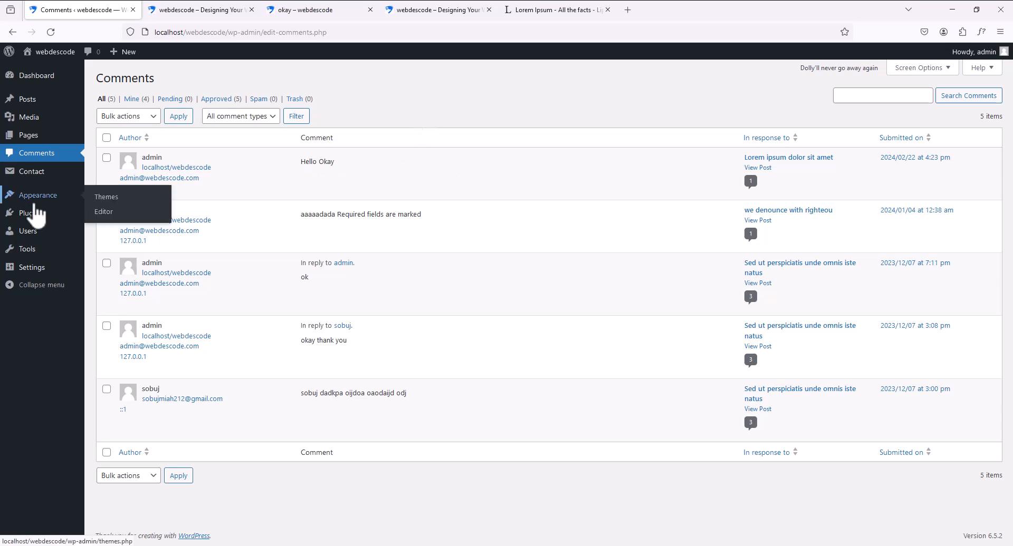
click(35, 204)
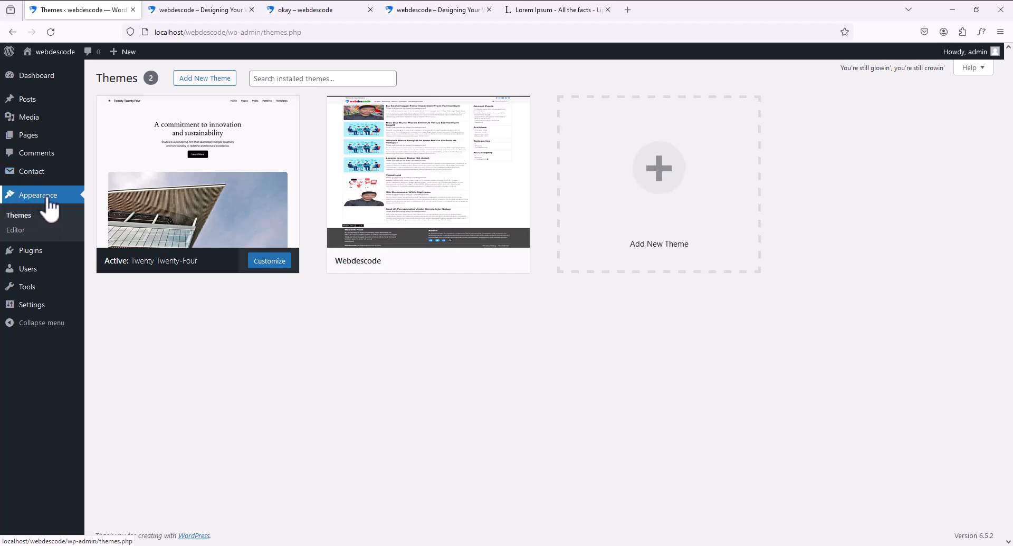
- Examine how the active Twenty Twenty-Four theme lays out the live home page, down to its post list
click(227, 10)
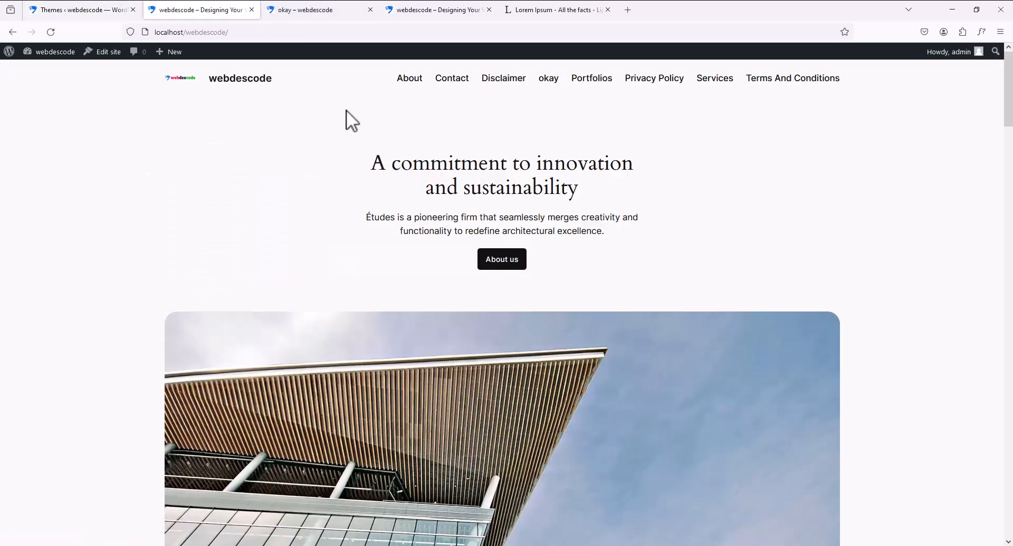
scroll(180, 301, down, 1)
scroll(179, 301, down, 20)
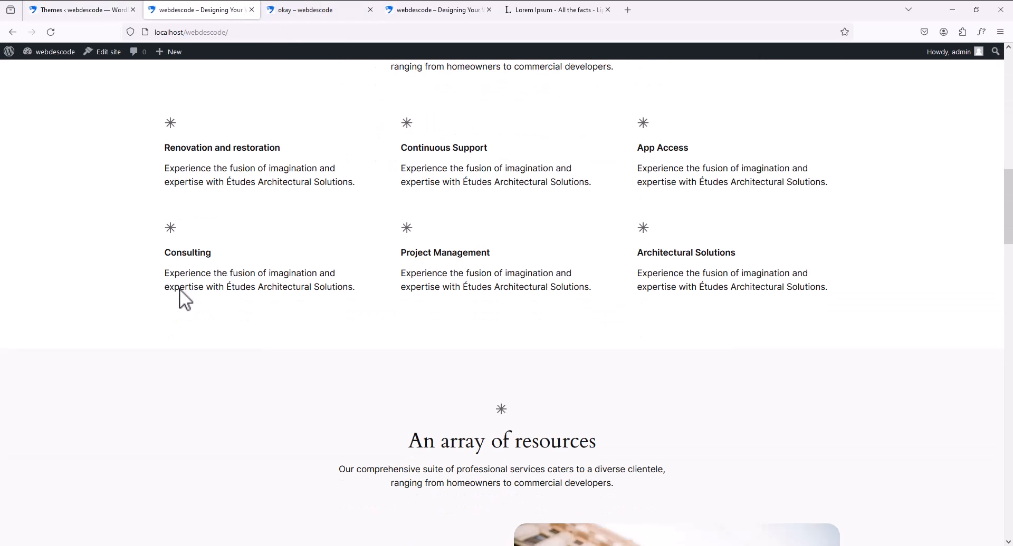
scroll(182, 283, down, 6)
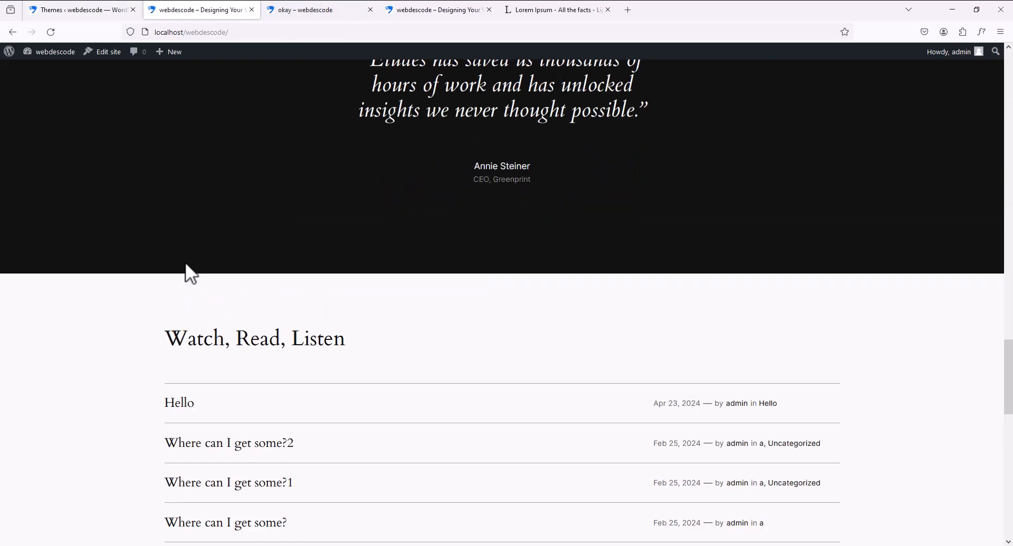
scroll(185, 261, up, 15)
- Return to the installed themes, open the catalogue for adding a new theme and browse the popular themes
click(118, 11)
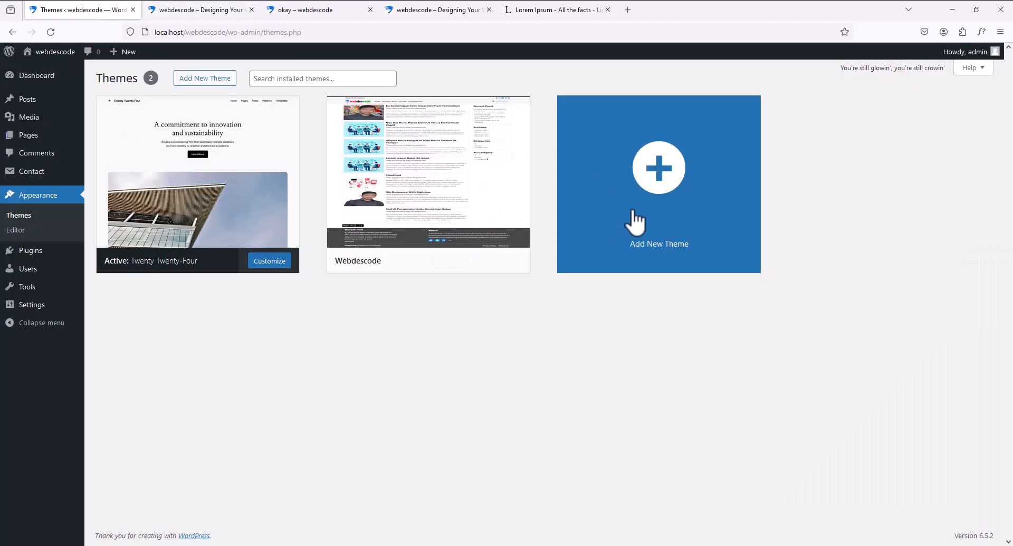
click(660, 161)
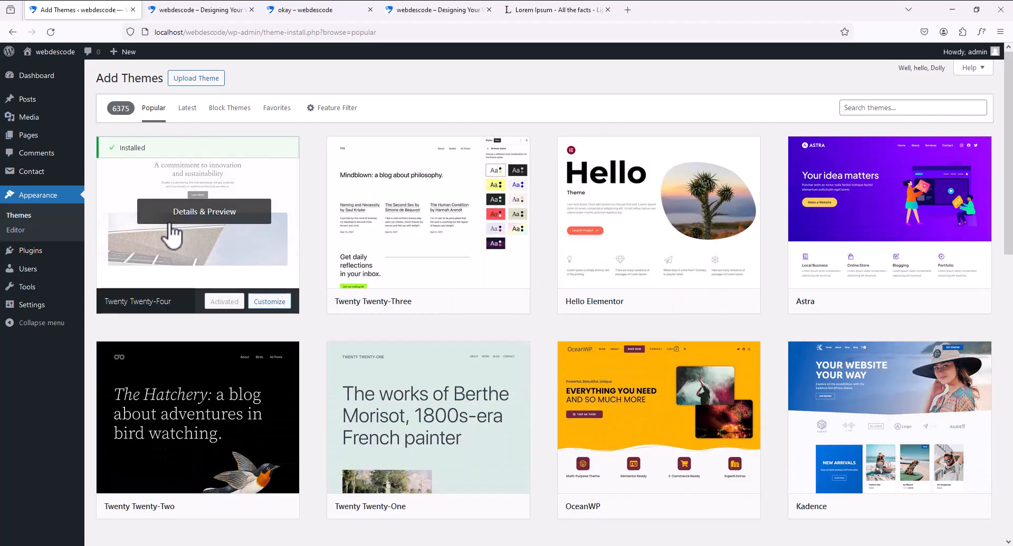
scroll(348, 306, down, 5)
scroll(346, 306, up, 1)
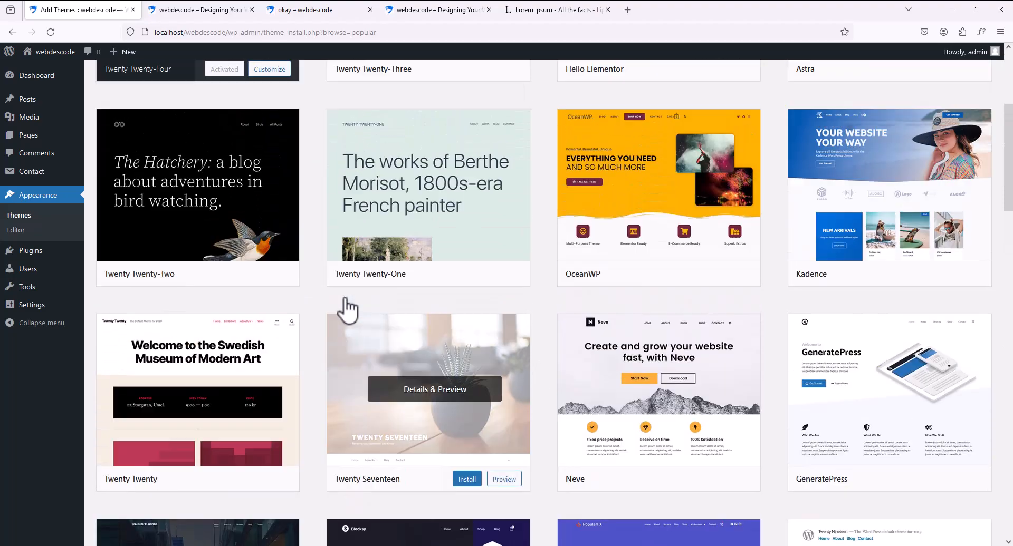
scroll(344, 306, up, 4)
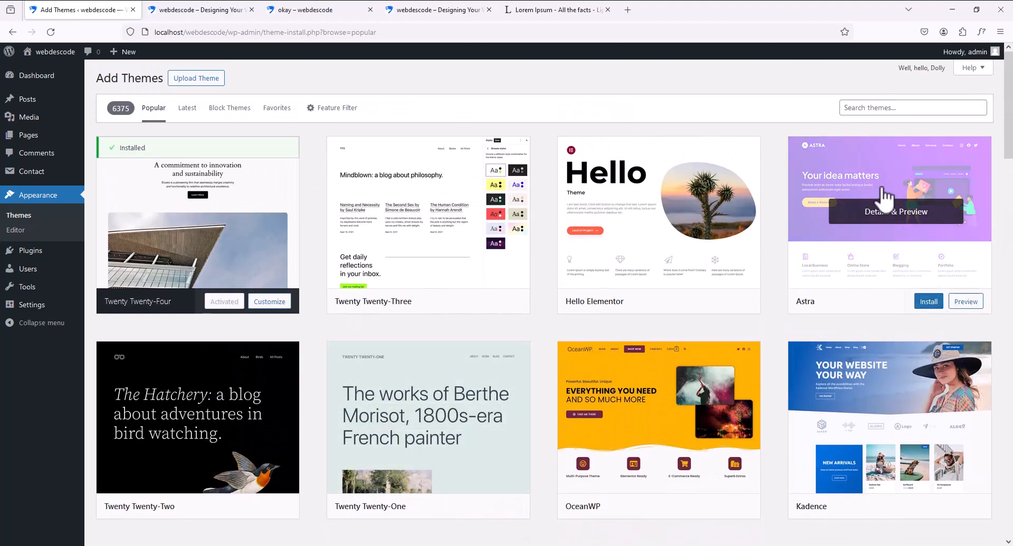
- Open the details and preview of the Astra theme and look through its demo page
click(887, 198)
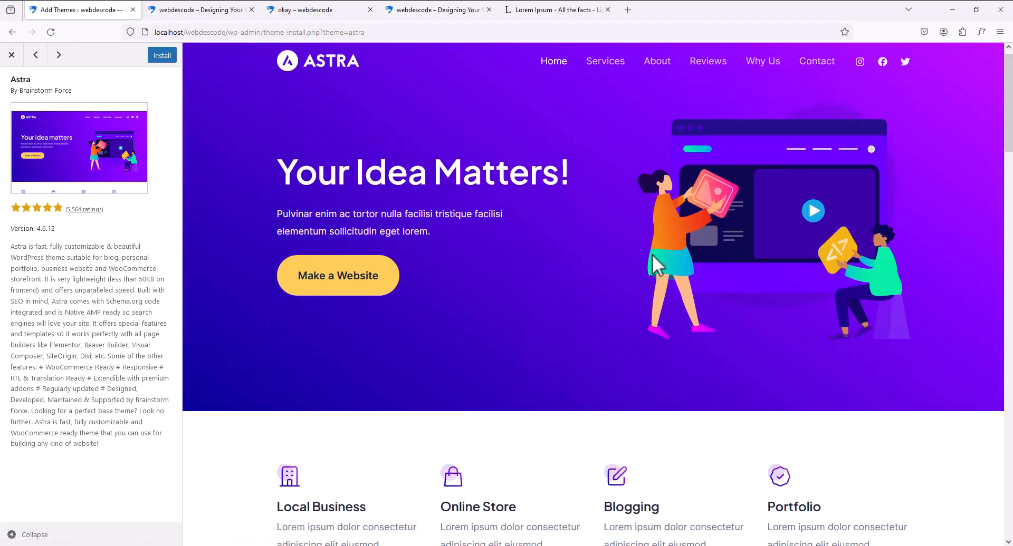
scroll(651, 254, down, 15)
scroll(649, 258, down, 10)
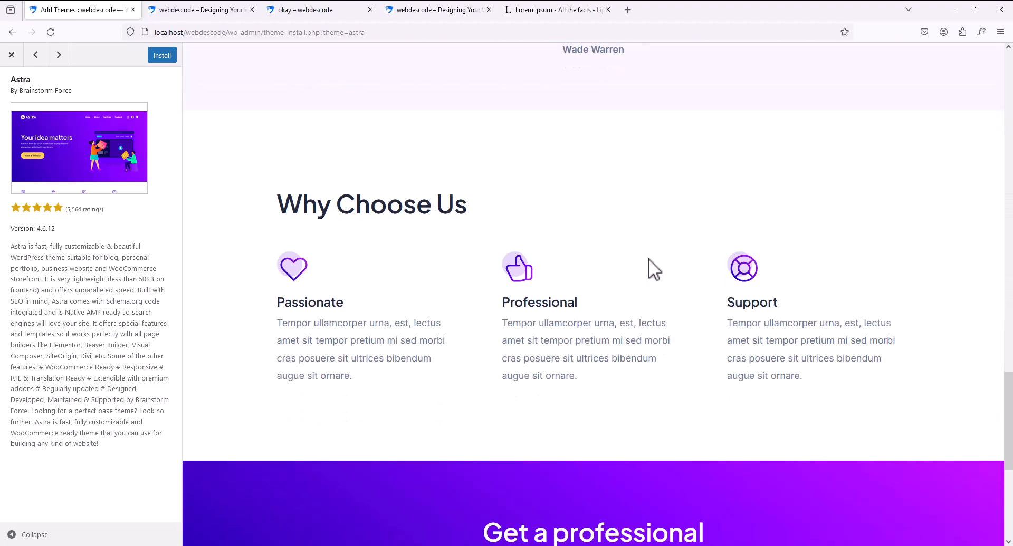
scroll(644, 258, up, 15)
scroll(643, 258, up, 6)
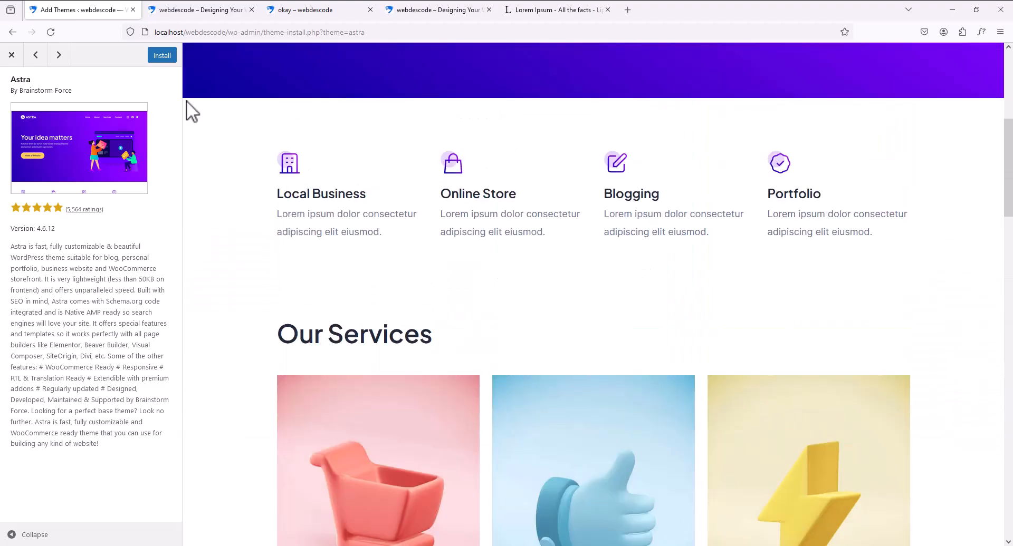
- Look through the rest of the Astra demo page, and install and activate the Astra theme
scroll(378, 183, up, 6)
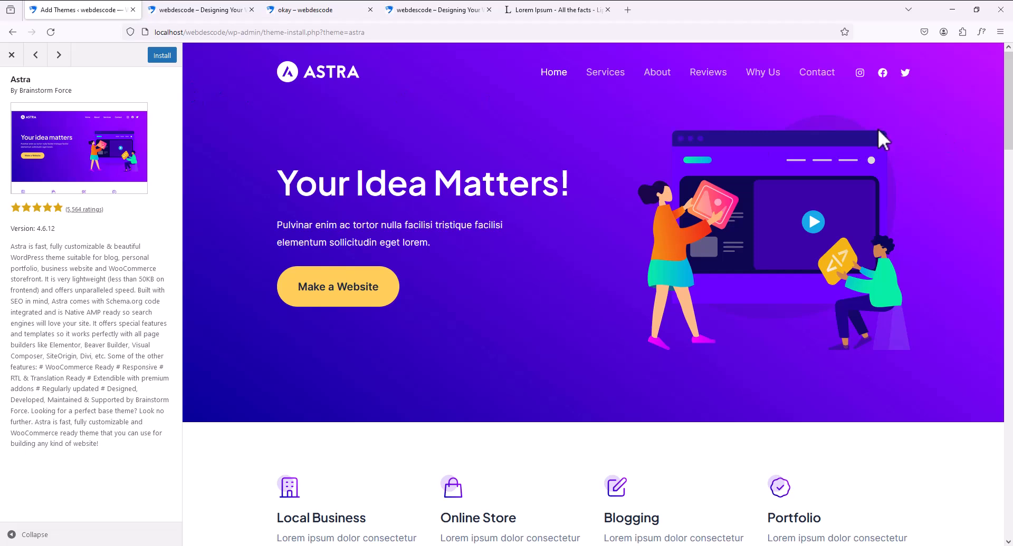
scroll(660, 192, down, 7)
scroll(660, 192, down, 15)
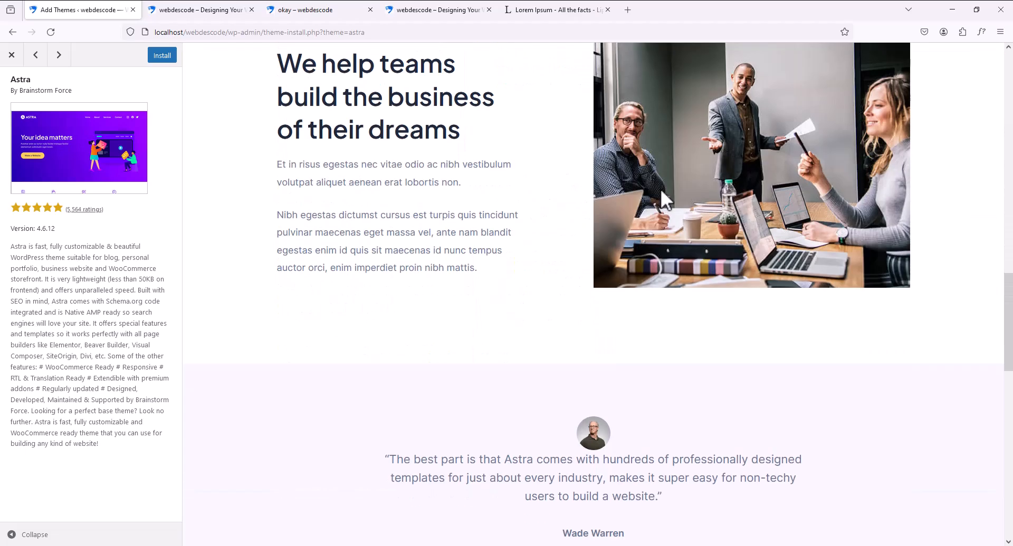
scroll(662, 188, up, 5)
click(156, 55)
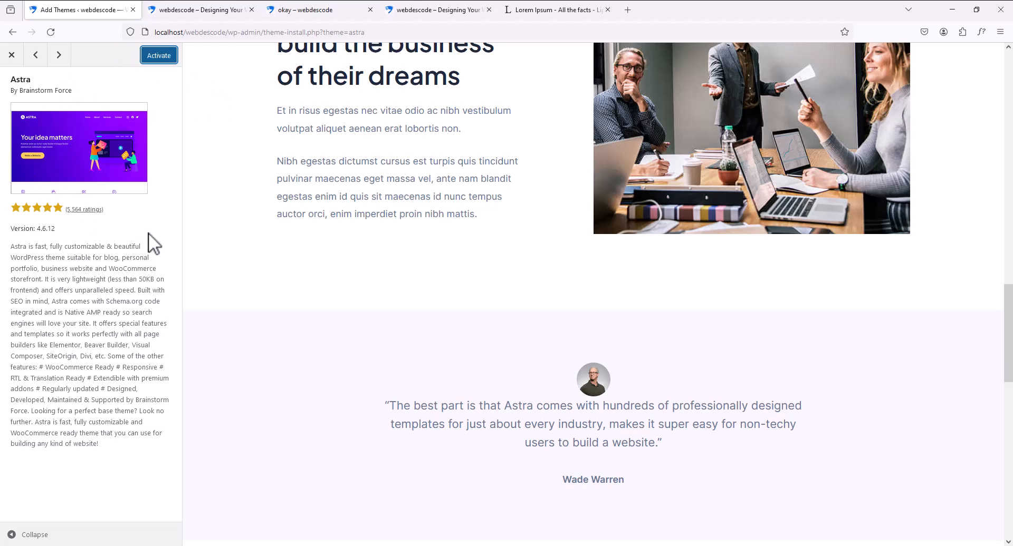
click(159, 55)
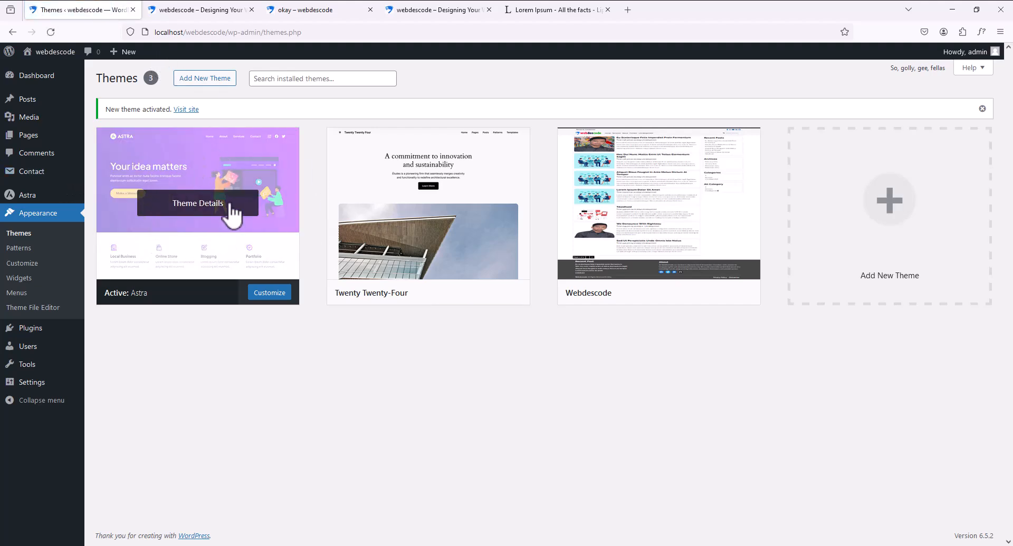
- Reload the live home page and examine how the Astra theme lays out its header and post list
click(204, 9)
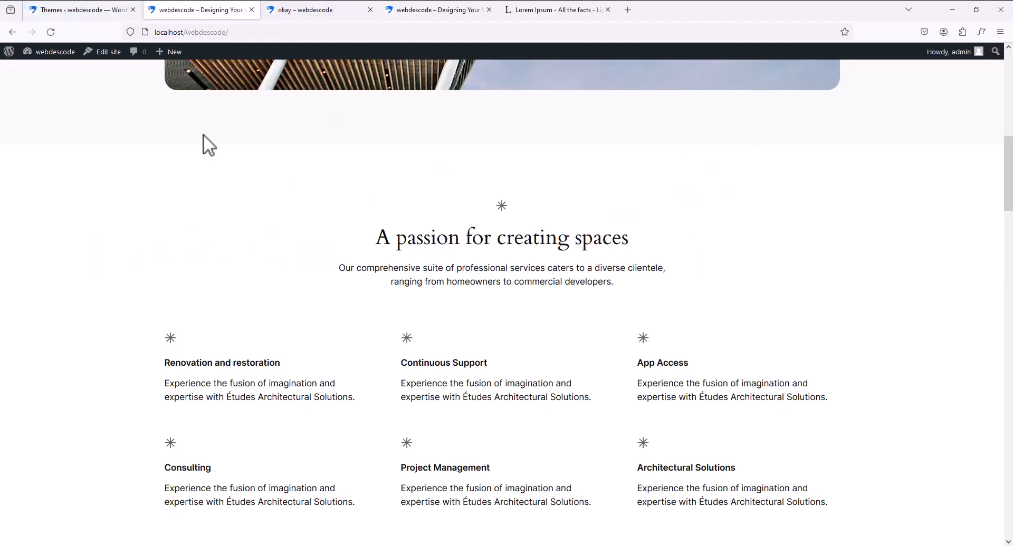
scroll(201, 145, up, 4)
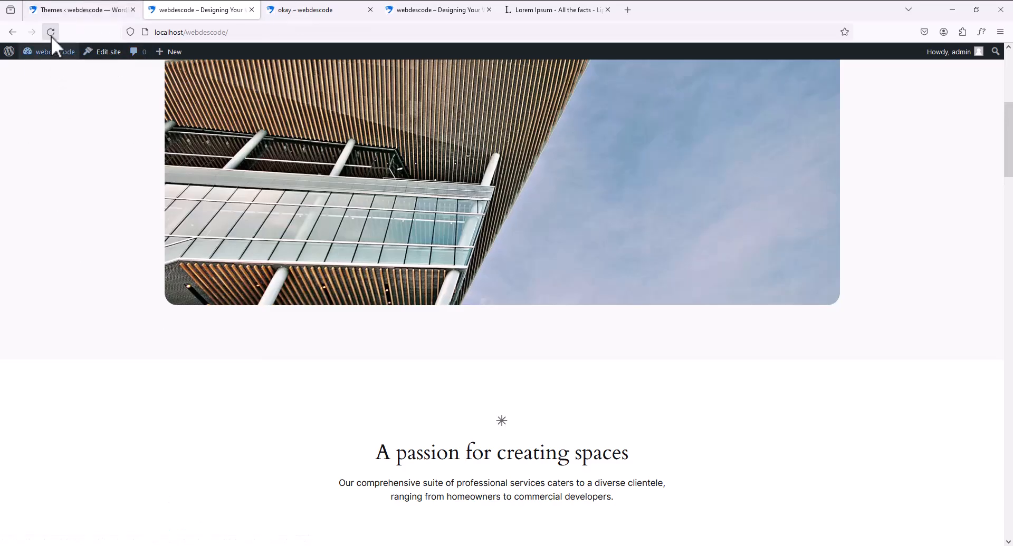
click(51, 32)
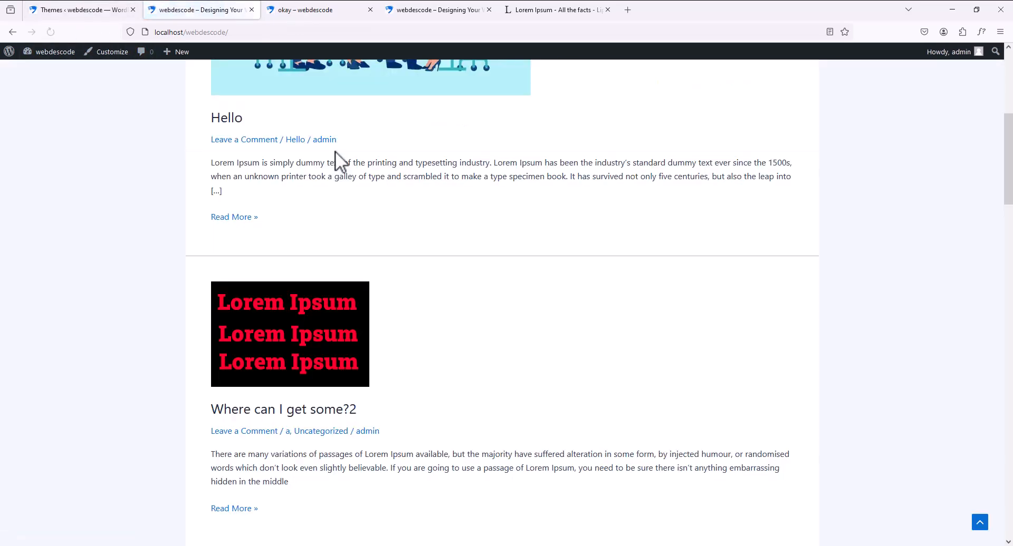
scroll(479, 271, up, 4)
scroll(554, 224, up, 2)
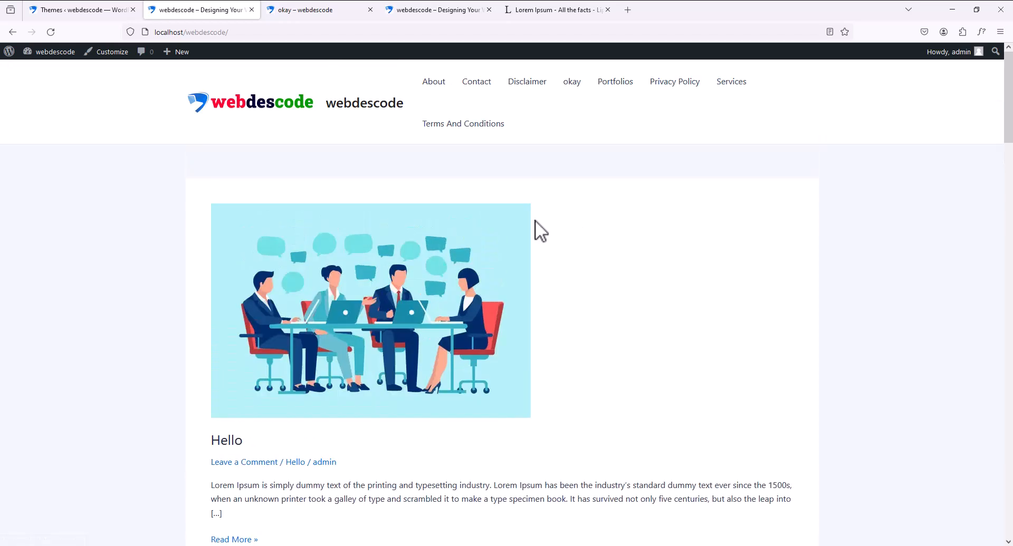
scroll(416, 242, down, 5)
scroll(419, 274, up, 3)
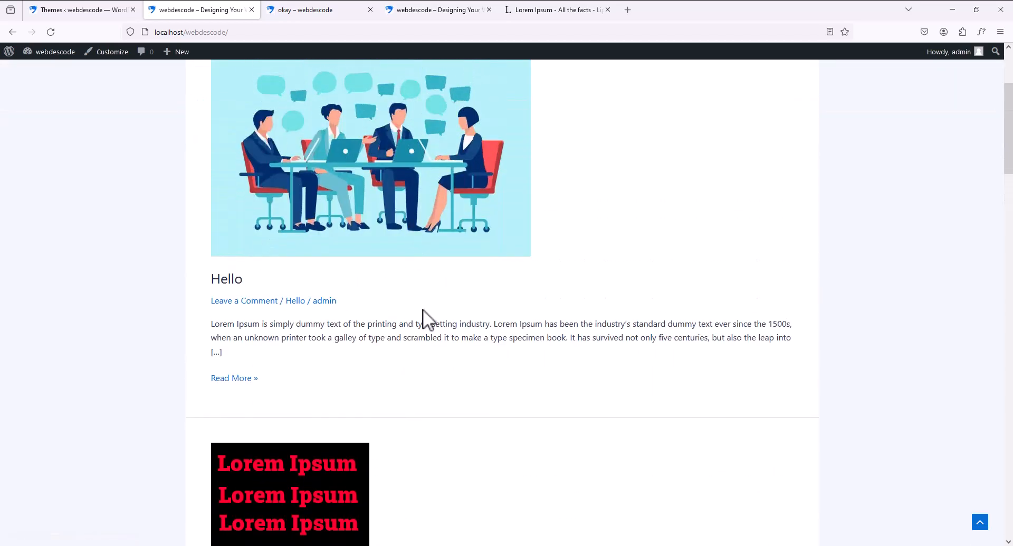
scroll(422, 309, up, 3)
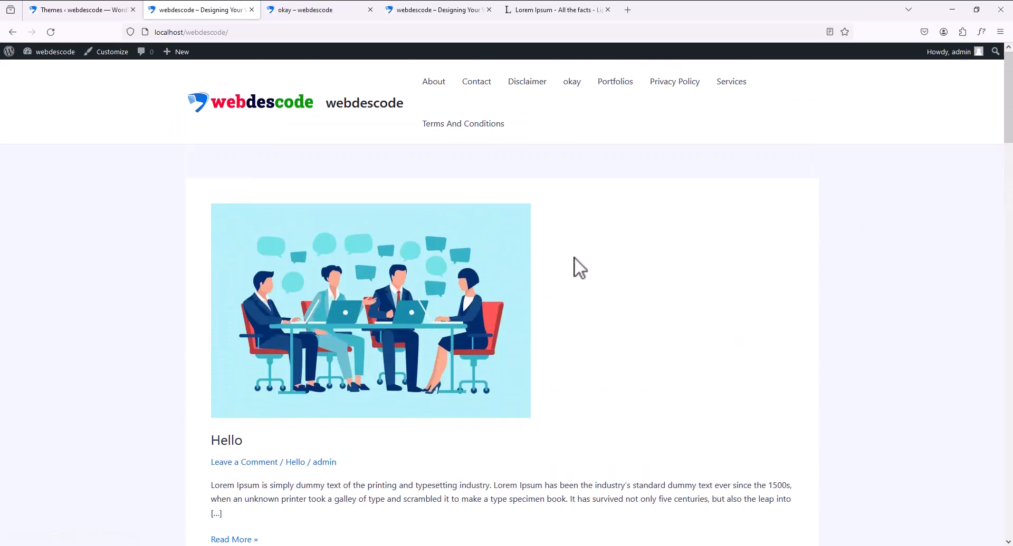
scroll(565, 269, down, 4)
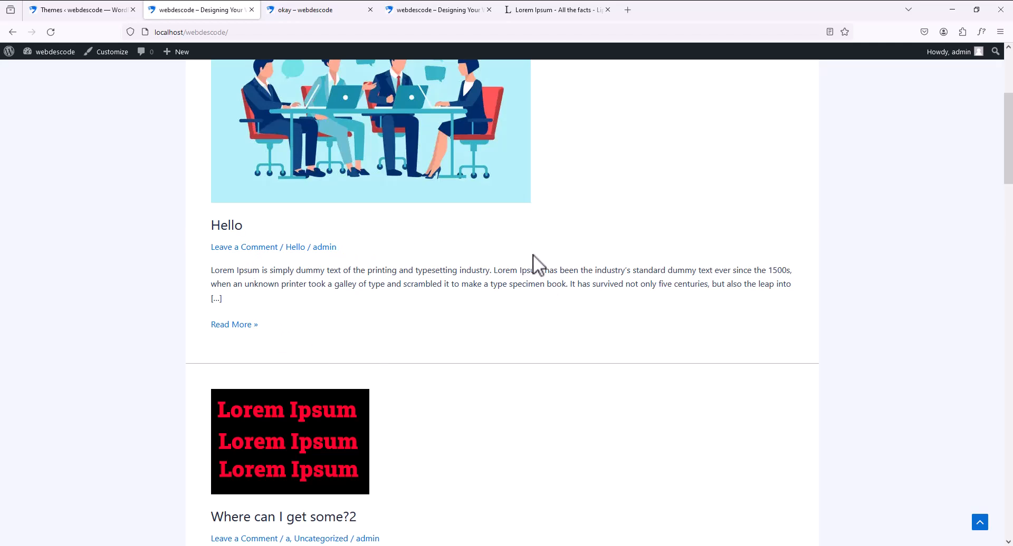
- Open the "Where can I get some?" post from the home page, look through its text and comment form, and return
scroll(532, 254, down, 15)
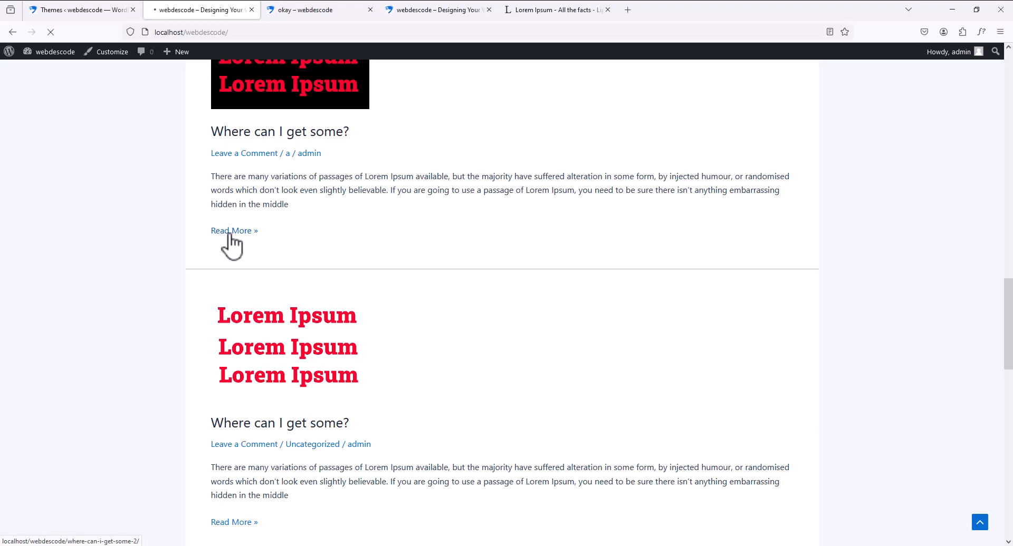
scroll(380, 263, down, 10)
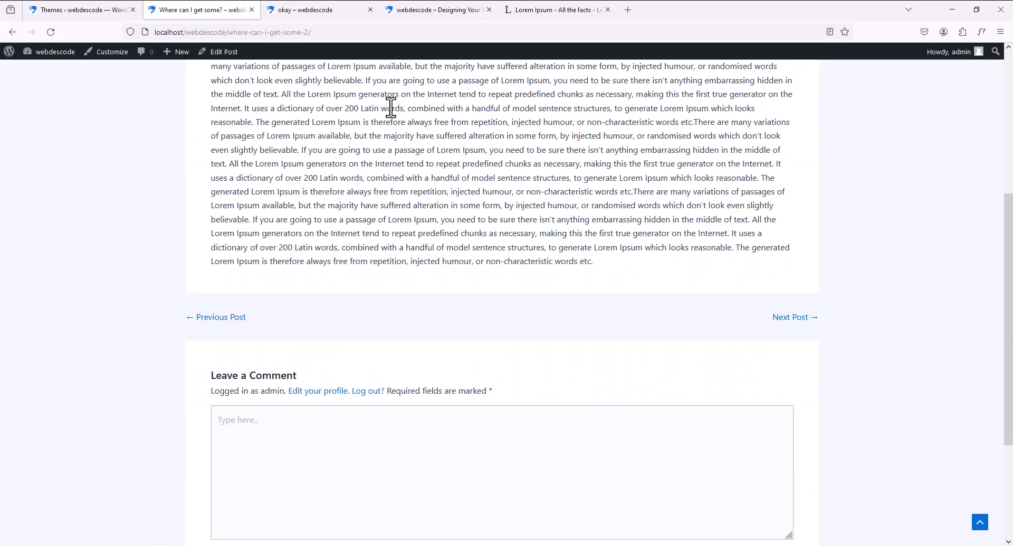
scroll(390, 108, up, 4)
scroll(391, 276, down, 6)
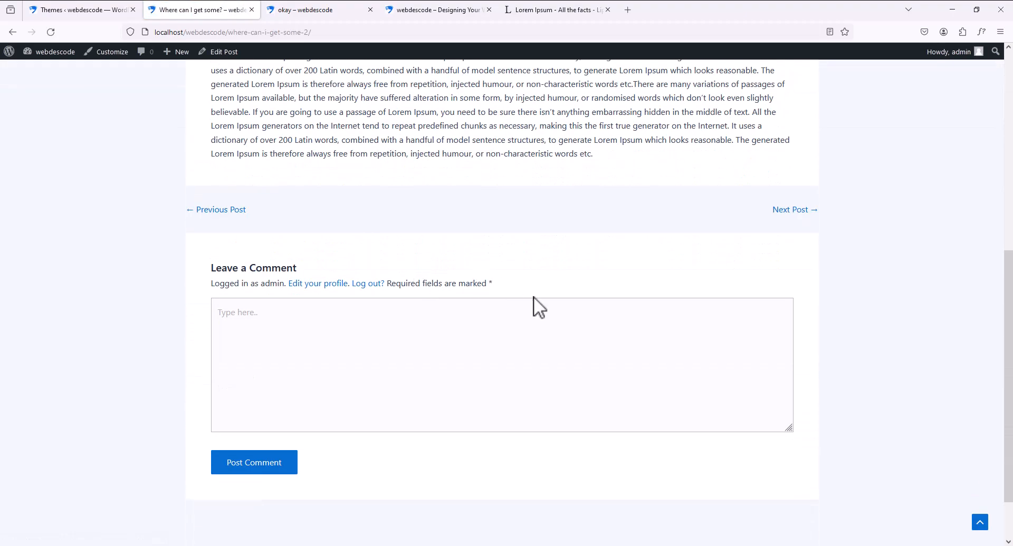
click(10, 35)
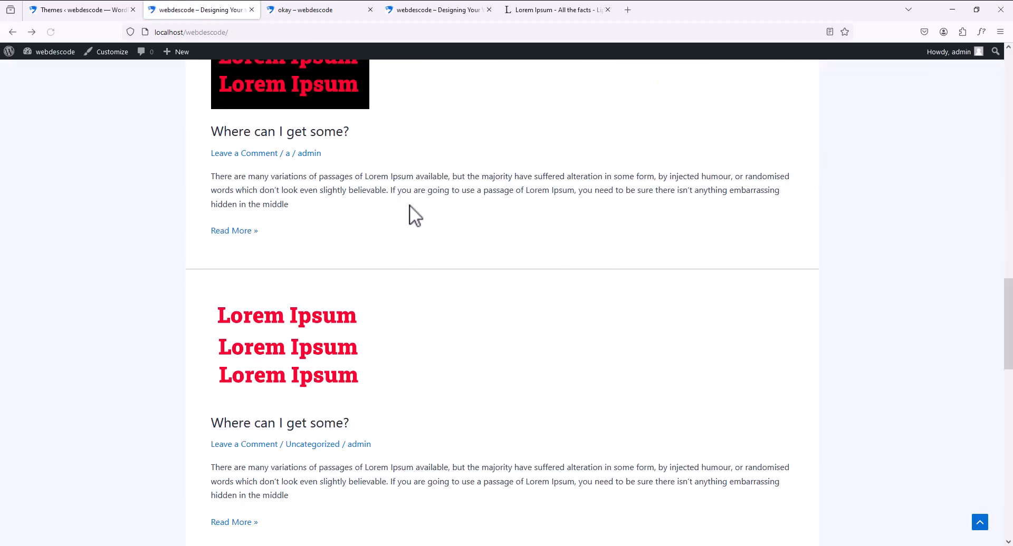
- Open the full "Hello" post from the home page and examine how its text and image are laid out
scroll(409, 203, up, 10)
scroll(410, 198, up, 7)
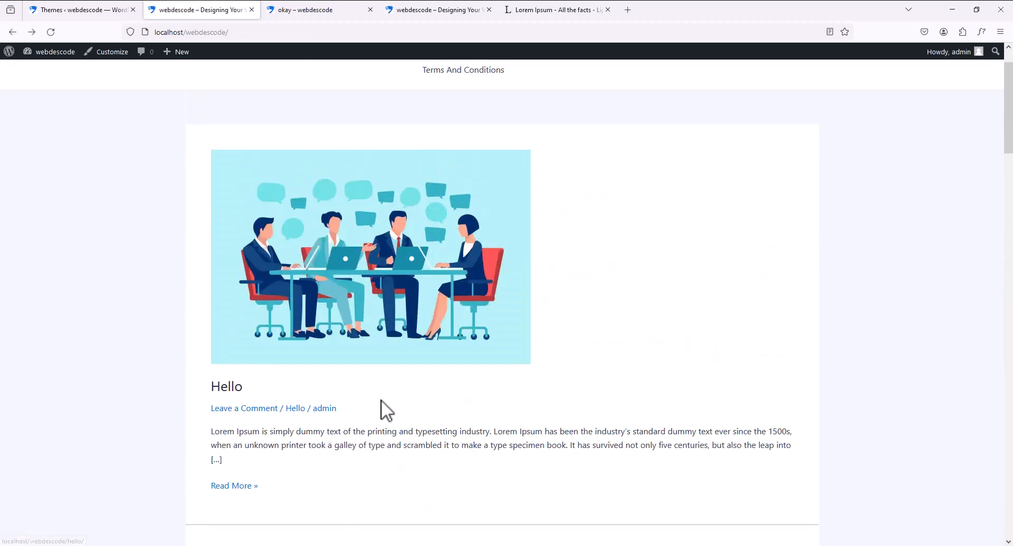
click(241, 485)
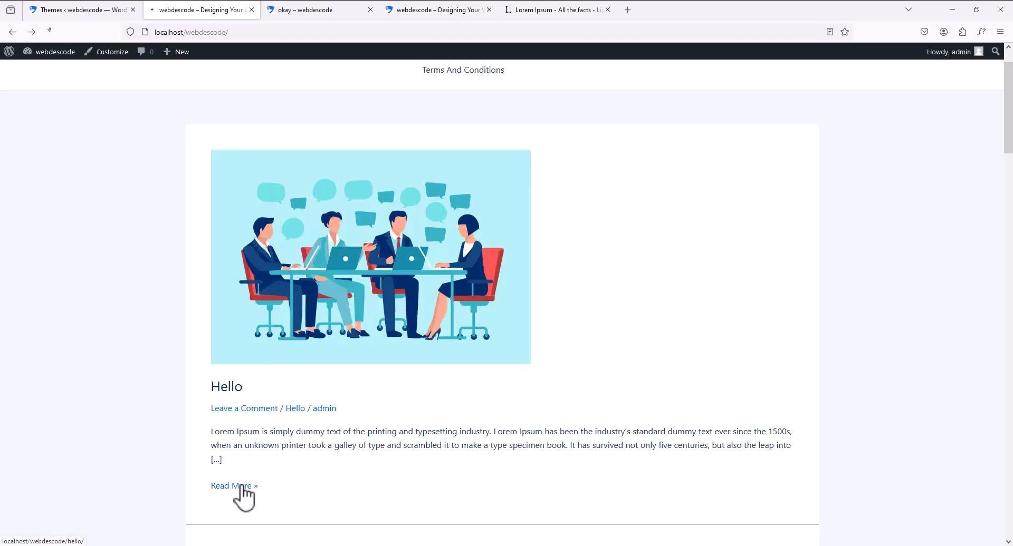
scroll(601, 358, down, 4)
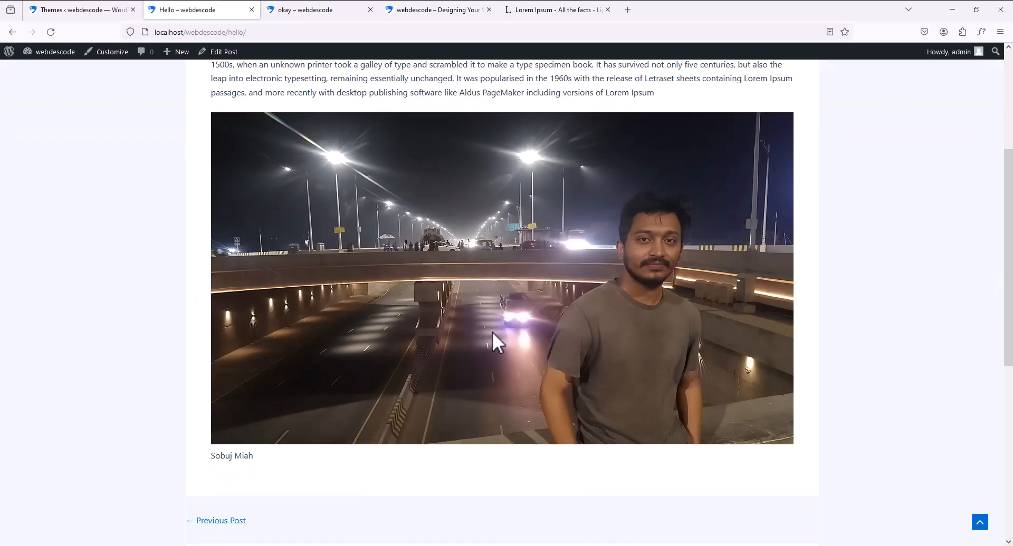
scroll(492, 331, down, 6)
scroll(507, 321, up, 10)
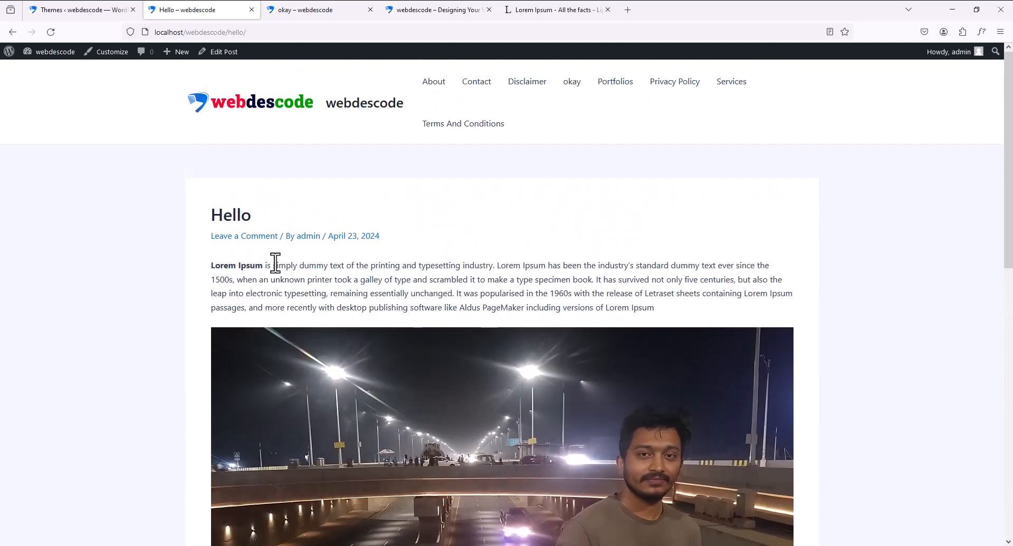
drag(239, 266, 640, 293)
- Return to the admin area, view the patterns list, and reactivate the Twenty Twenty-Four theme
click(104, 8)
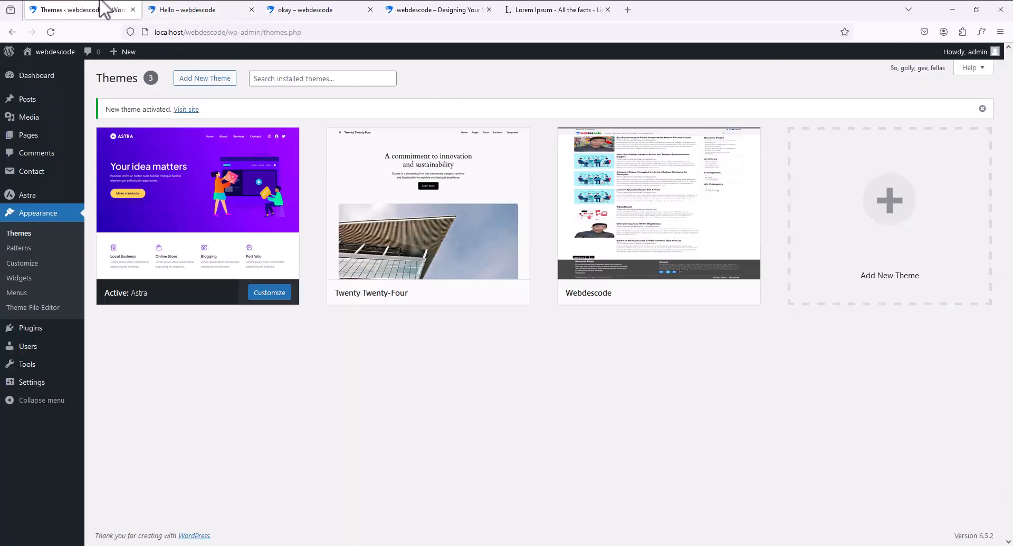
click(19, 247)
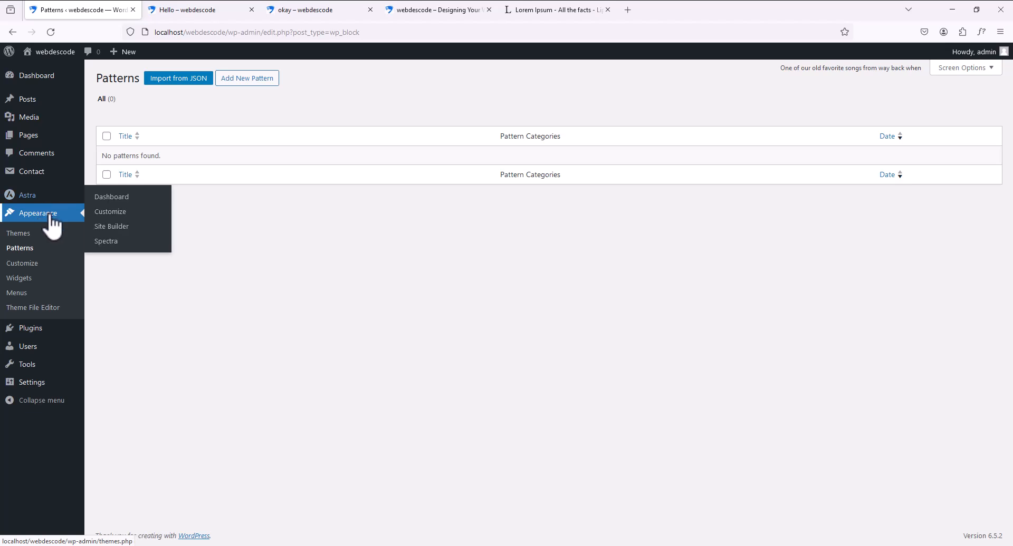
click(10, 234)
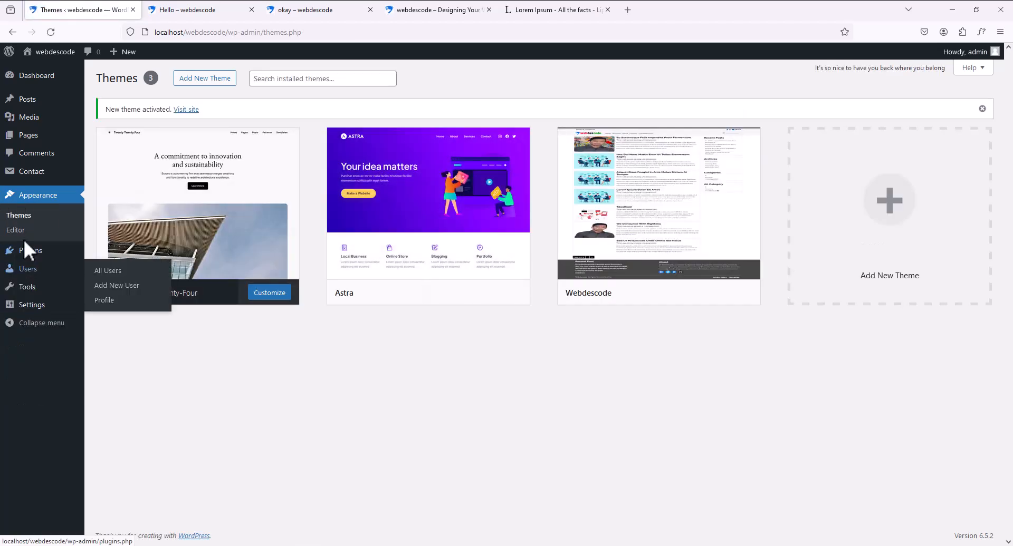
- Open the catalogue for adding new plugins and browse the featured plugins
click(35, 256)
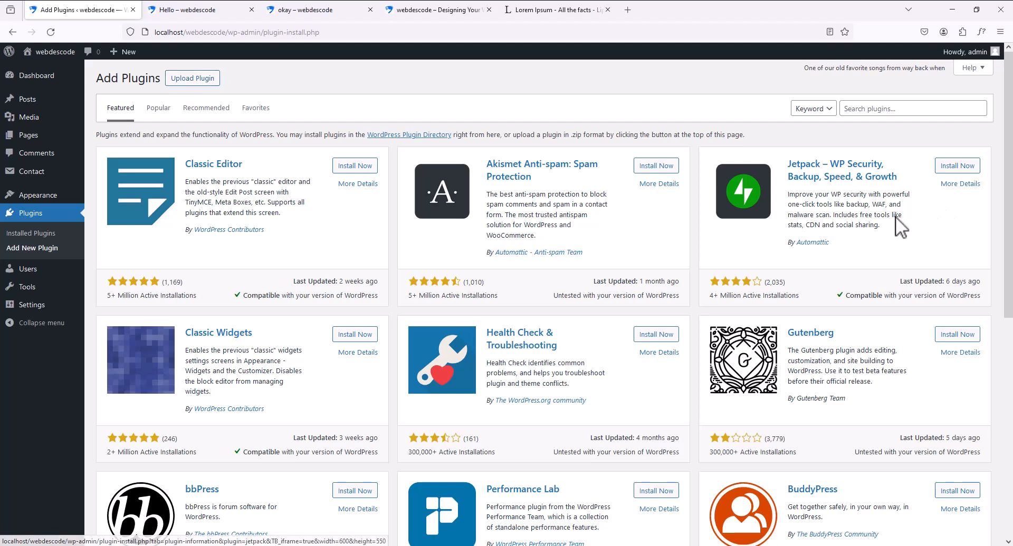
scroll(334, 226, down, 5)
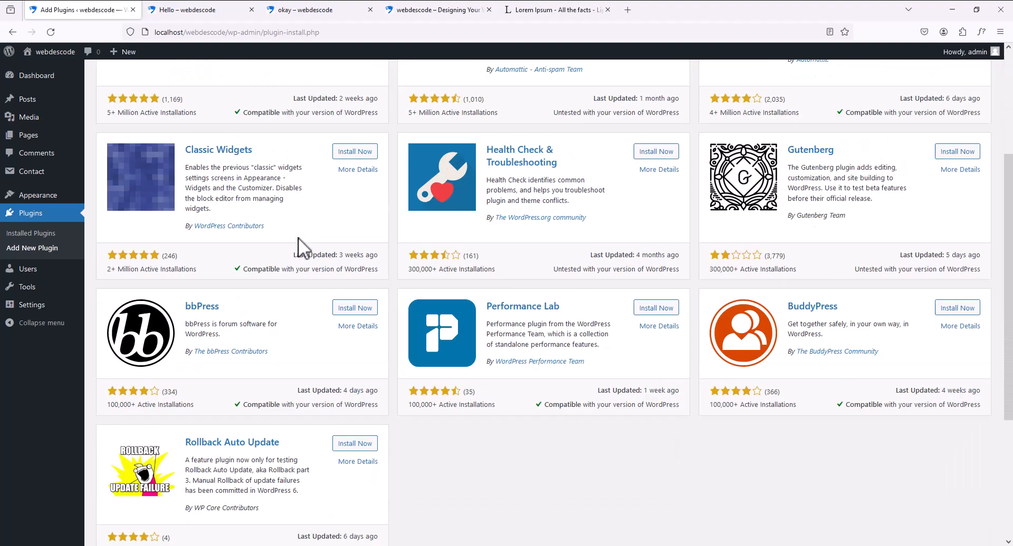
scroll(332, 248, up, 5)
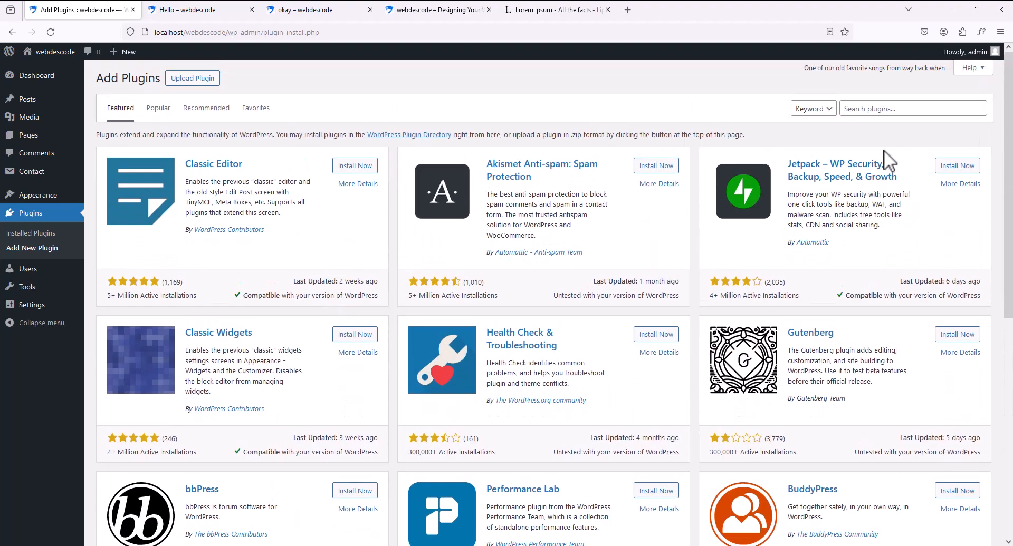
- Search the plugin catalogue for "seo" and browse the matching plugins
click(877, 111)
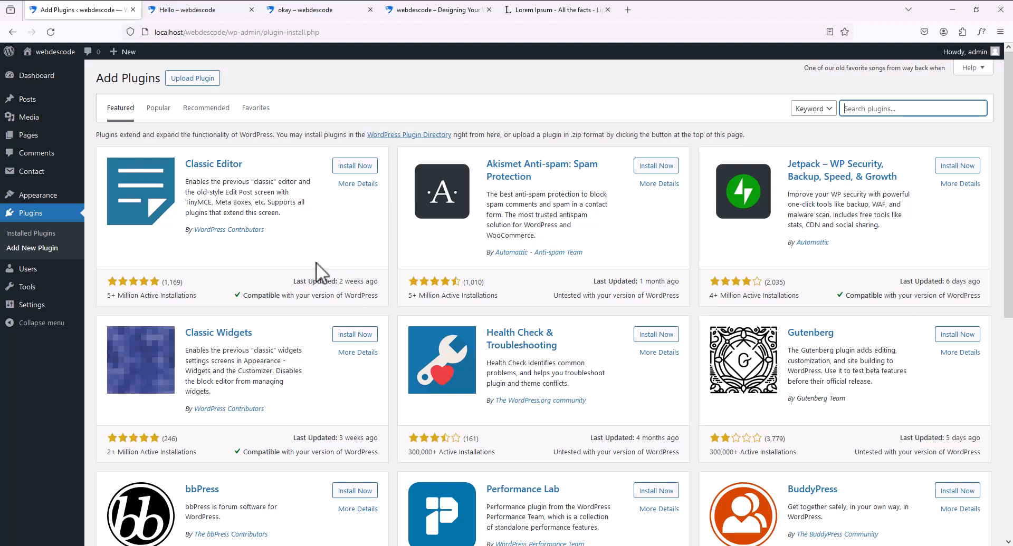
scroll(315, 261, down, 4)
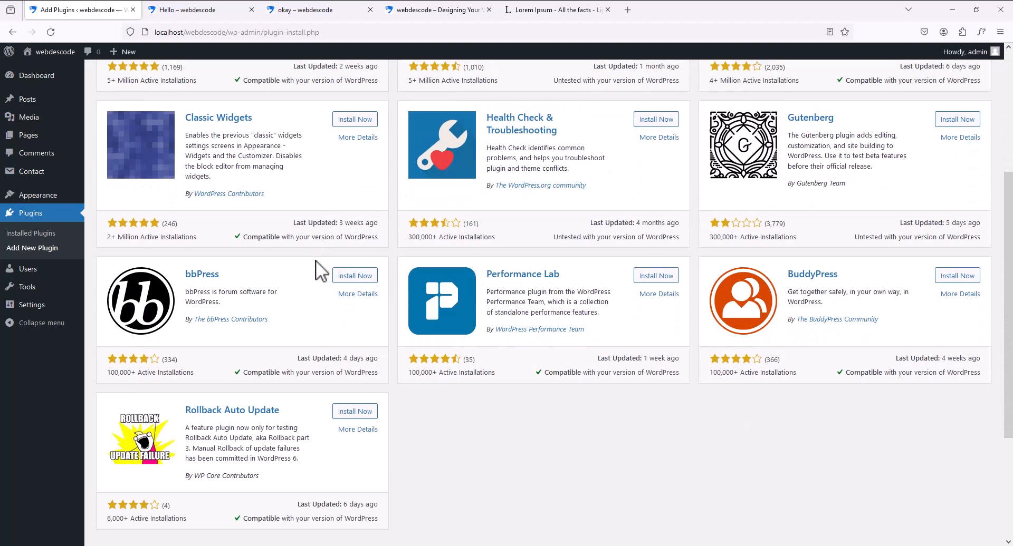
scroll(320, 272, up, 4)
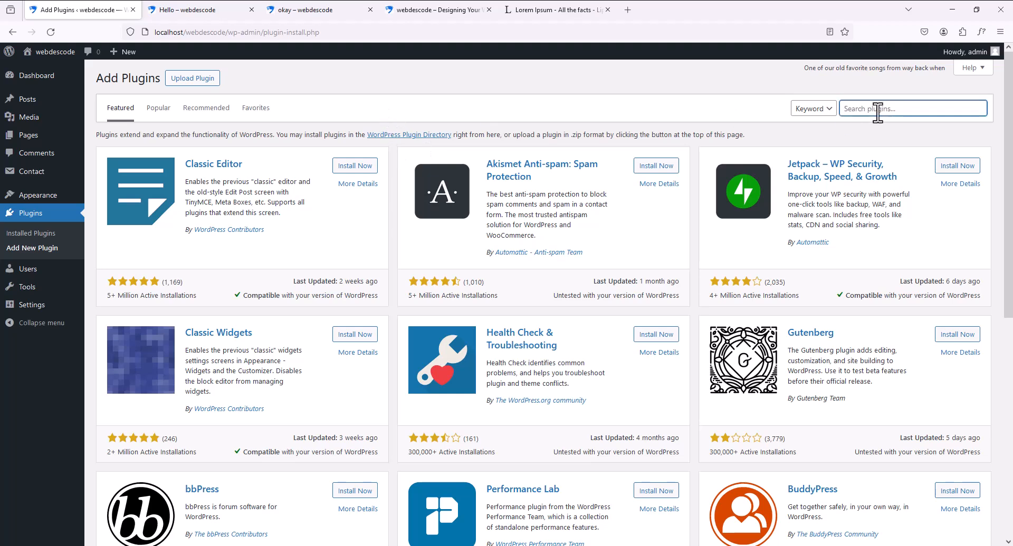
text(seo)
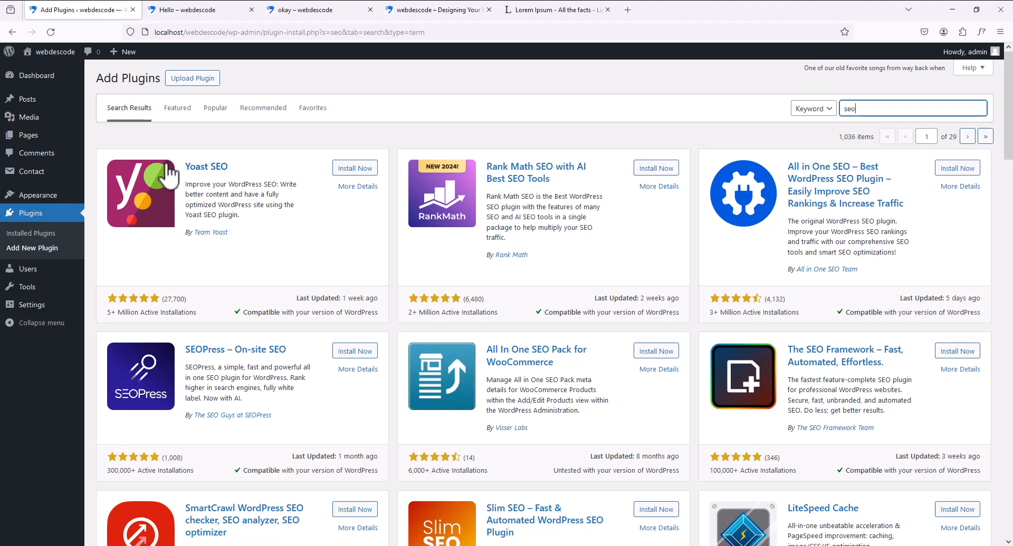
scroll(718, 337, down, 12)
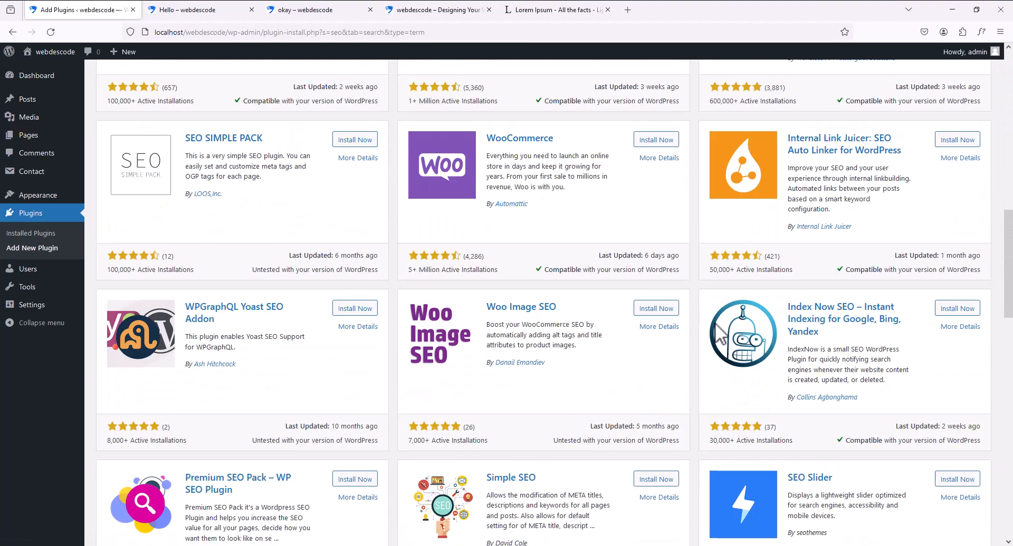
- Open the list of site users and start adding a new user
mouse_move(30, 270)
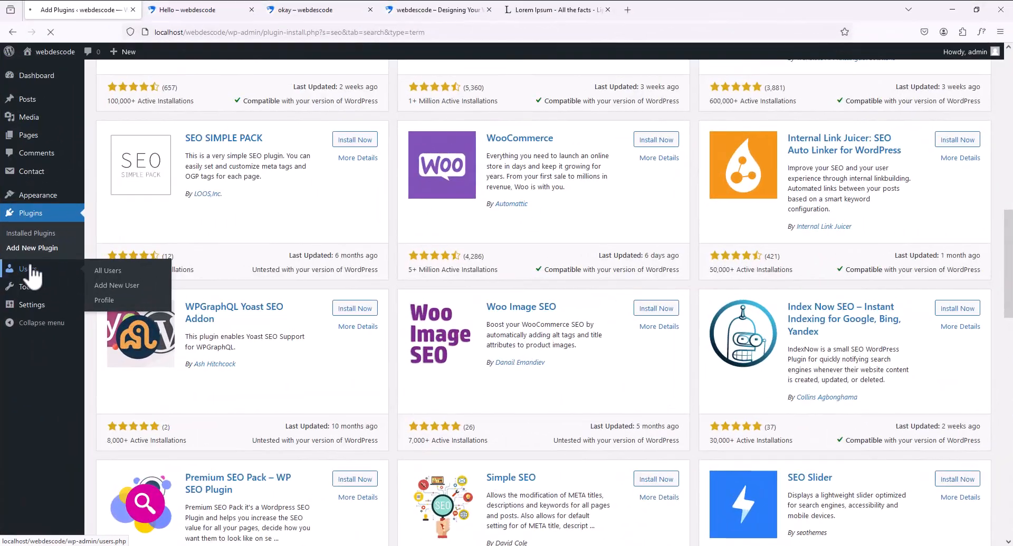
click(31, 270)
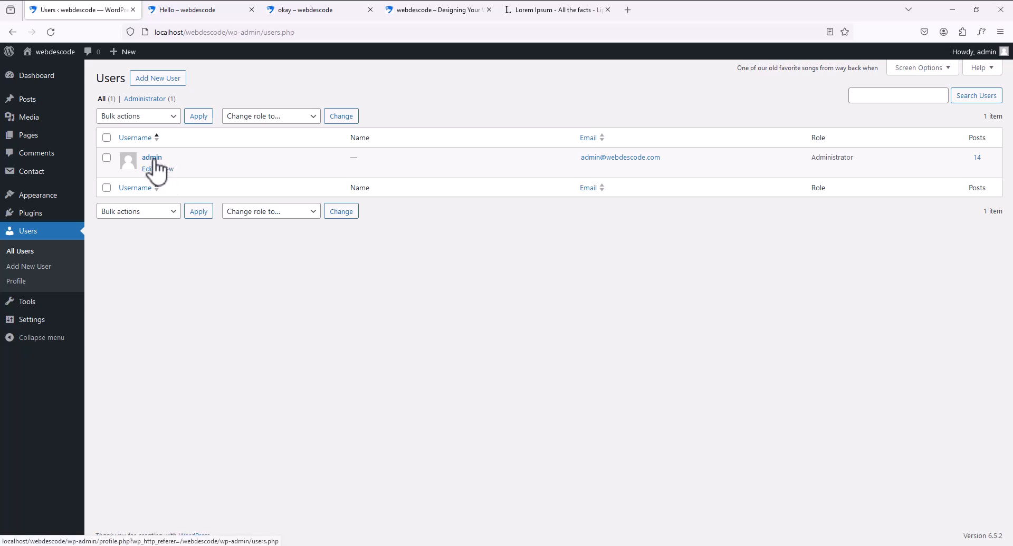
click(165, 80)
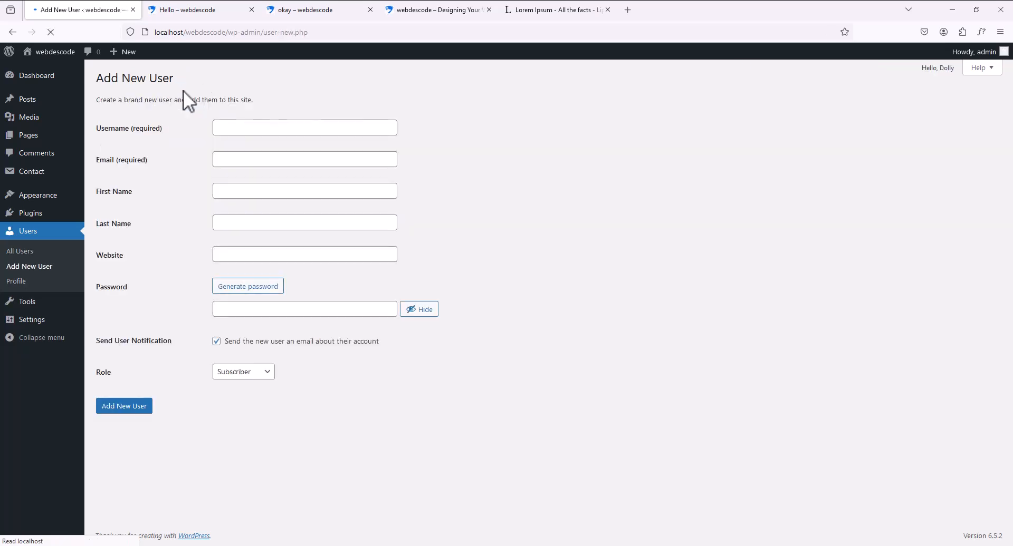
- Go through the new user form's empty fields from username to website without filling them in
click(222, 127)
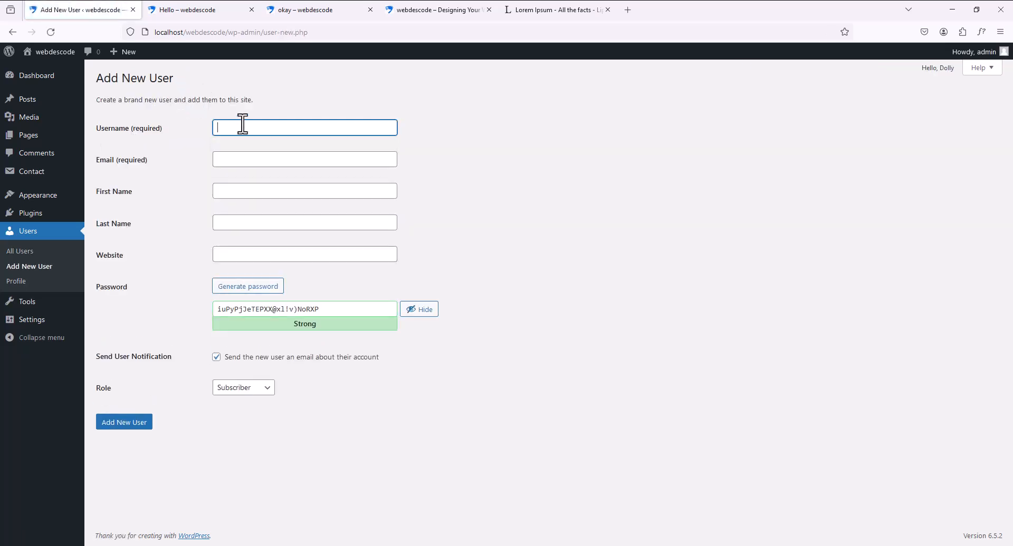
key(Tab)
key(Tab)
key(Tab)
key(Tab)
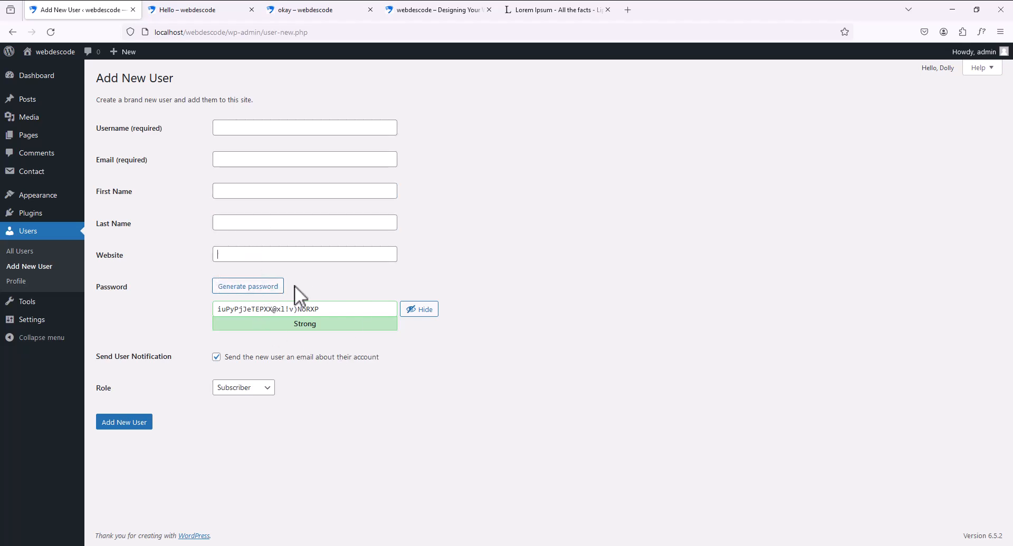
- Review the roles available for the new user, from Subscriber to Administrator, without changing the selection
click(265, 388)
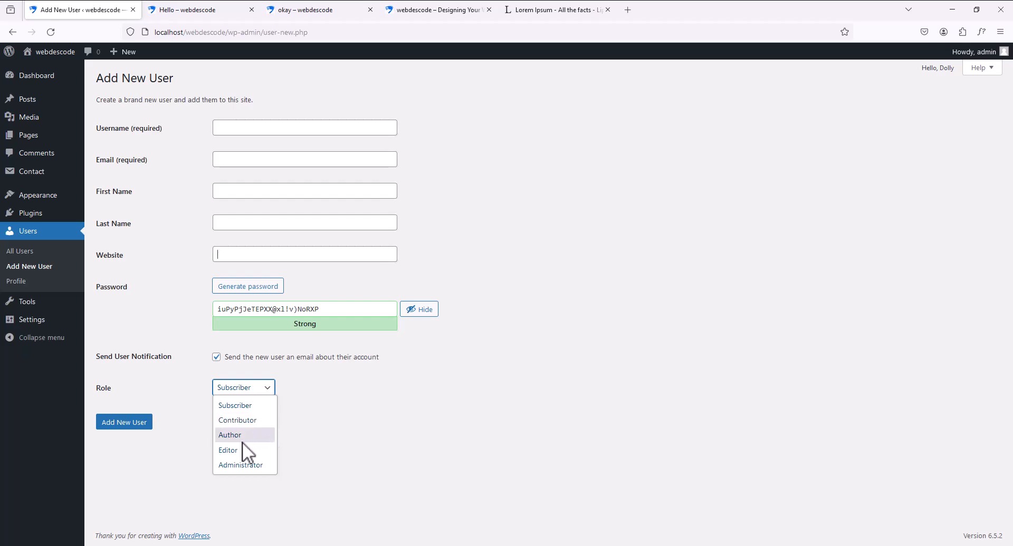
click(422, 421)
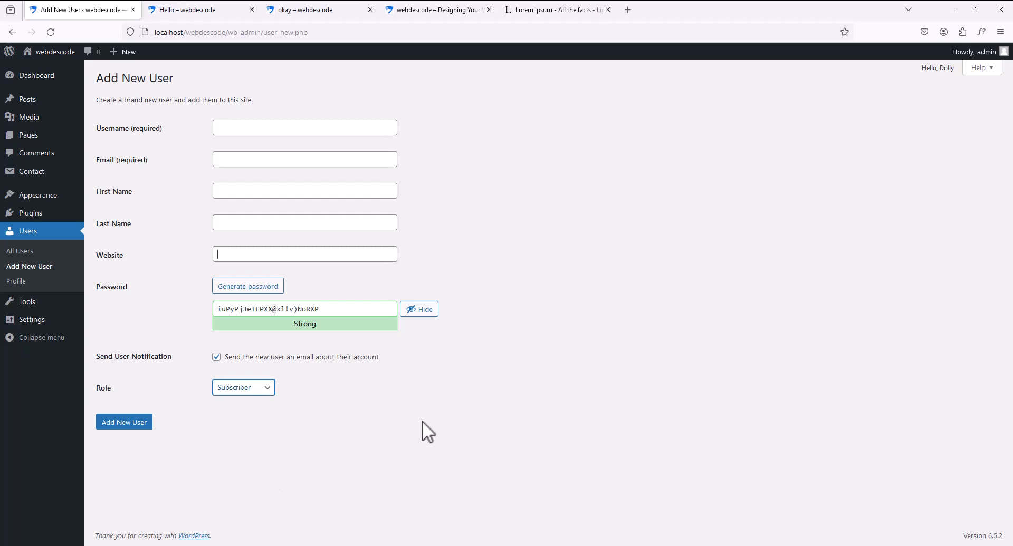
click(251, 390)
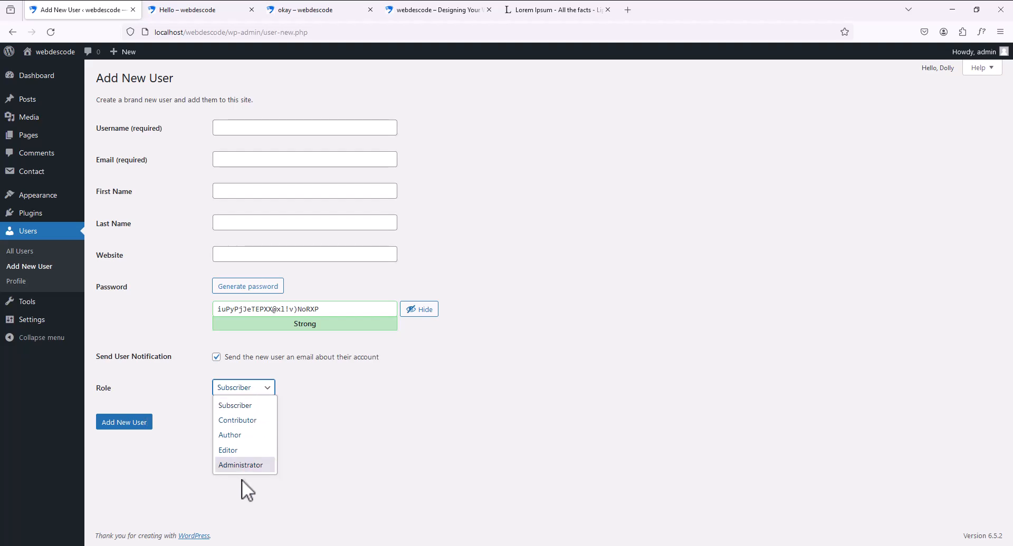
click(386, 454)
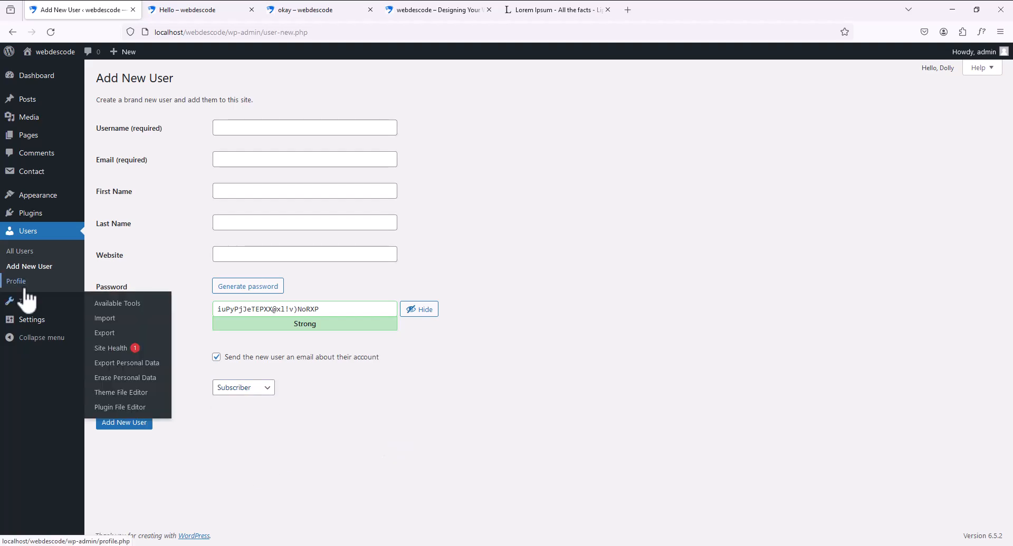
- Open the admin's own profile and look through its personal options, contact info and account management settings
click(21, 284)
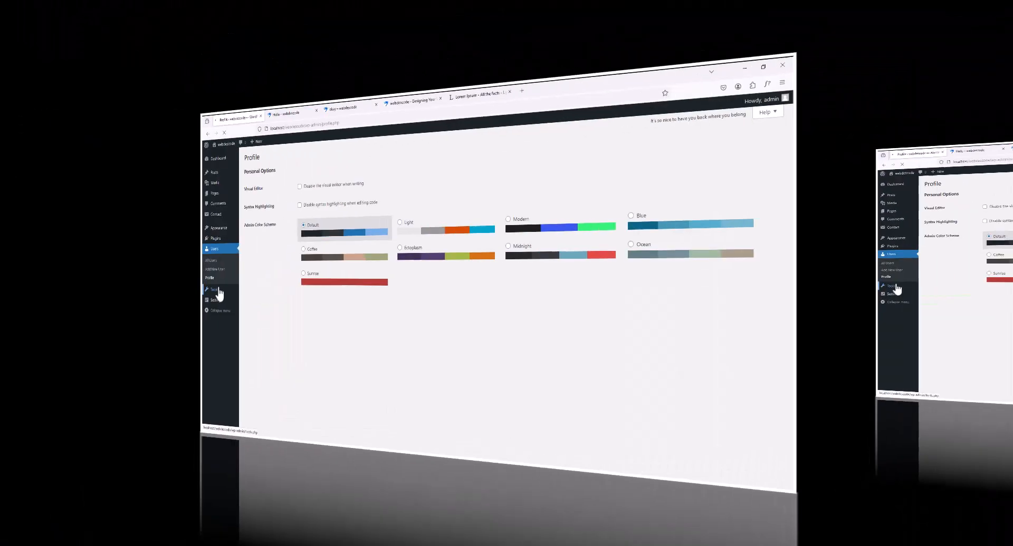
scroll(137, 138, down, 4)
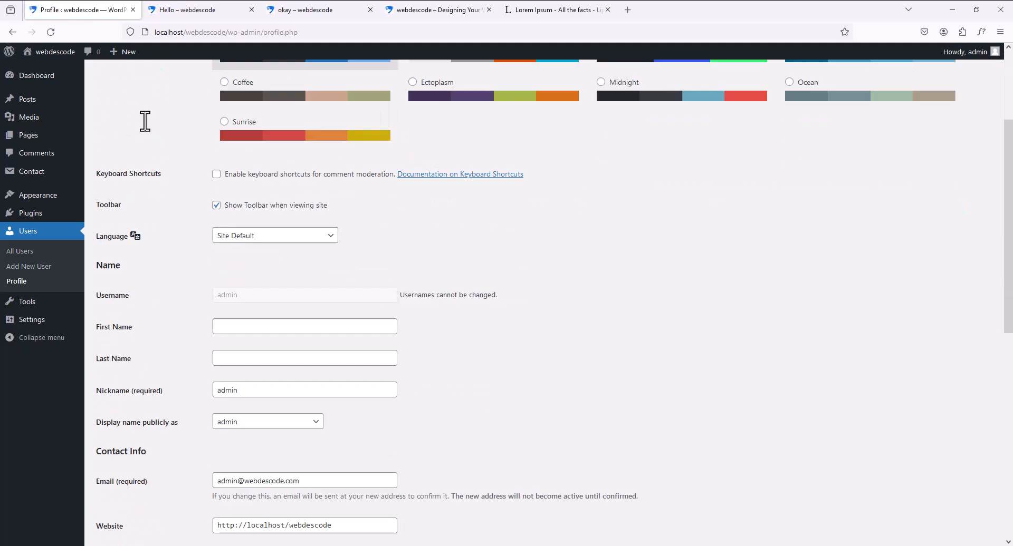
scroll(462, 334, down, 5)
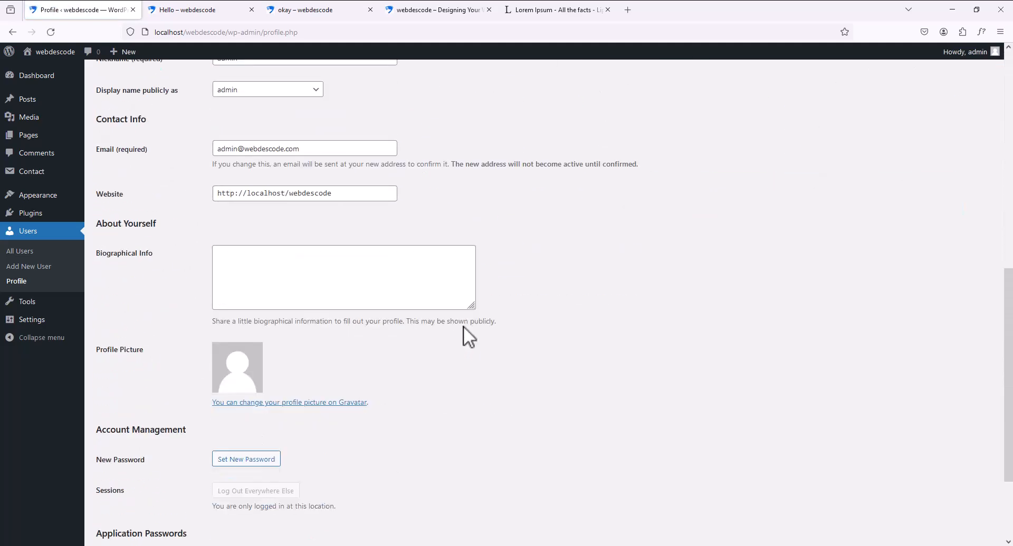
scroll(516, 272, down, 2)
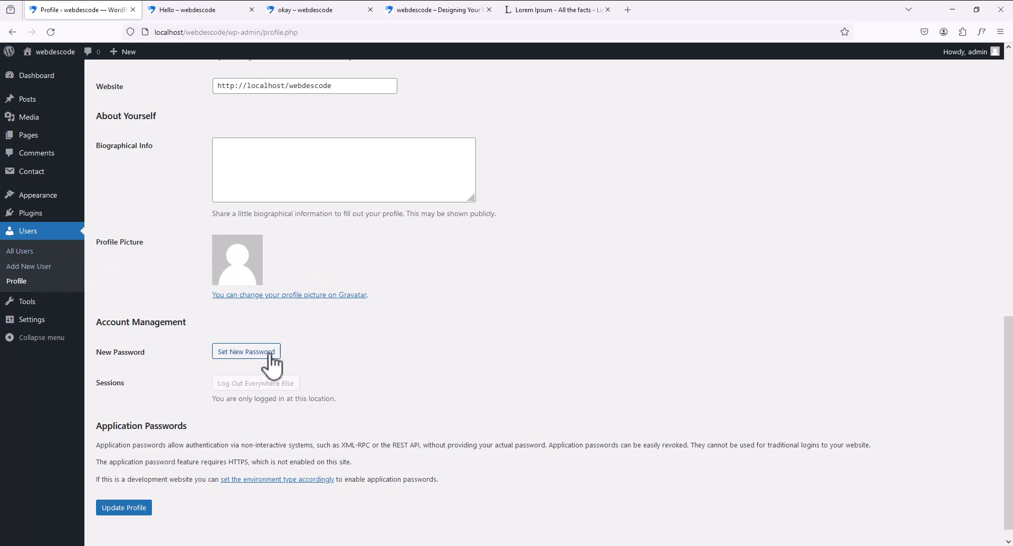
- Open the Theme File Editor, accept the direct-editing warning, and browse the Twenty Twenty-Four theme's assets, css and fonts folders
click(31, 308)
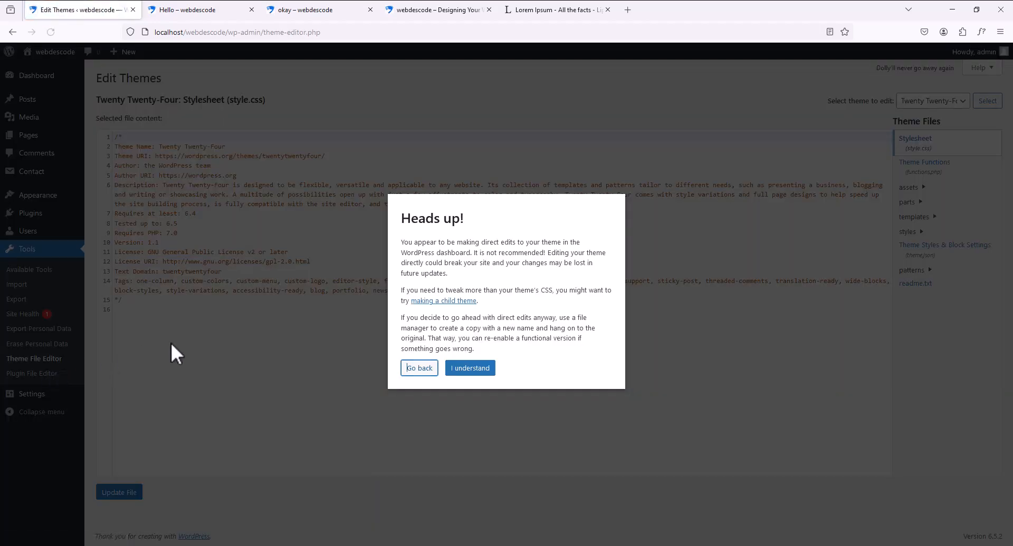
click(470, 371)
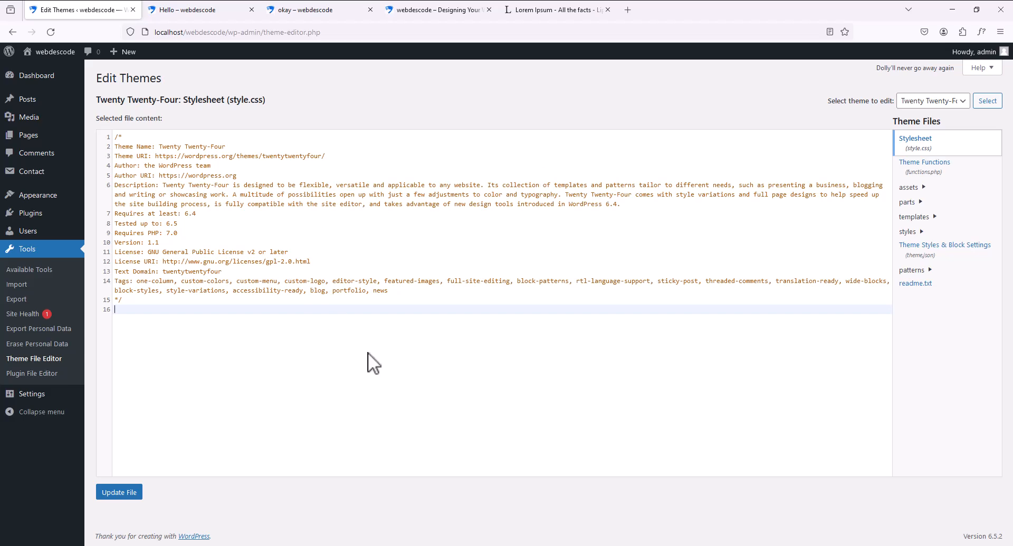
click(922, 188)
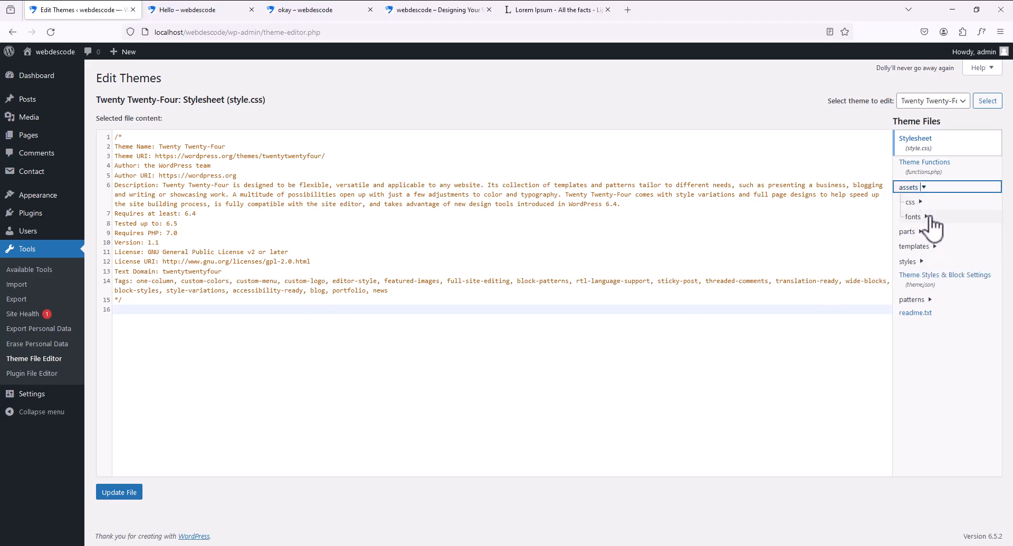
click(920, 203)
click(918, 231)
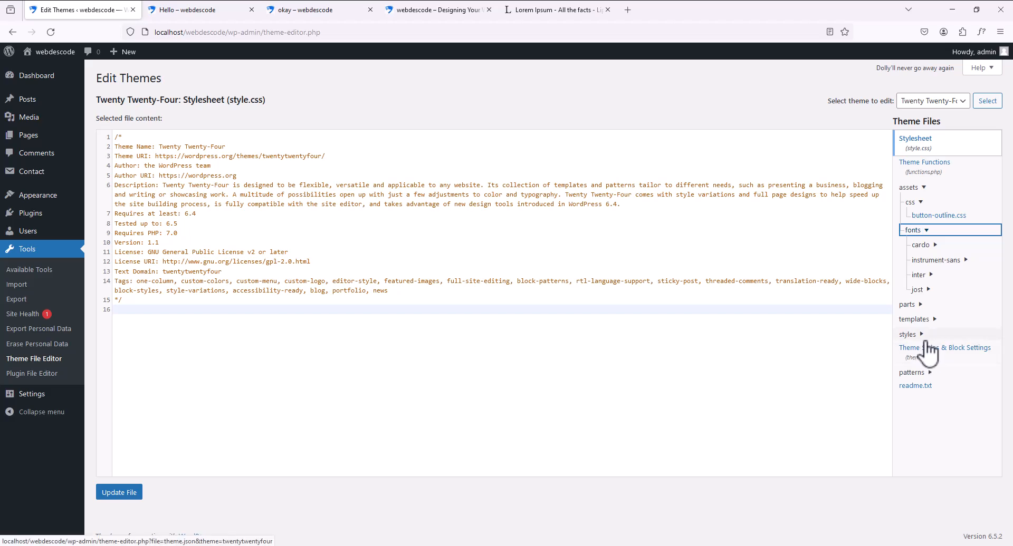
click(930, 374)
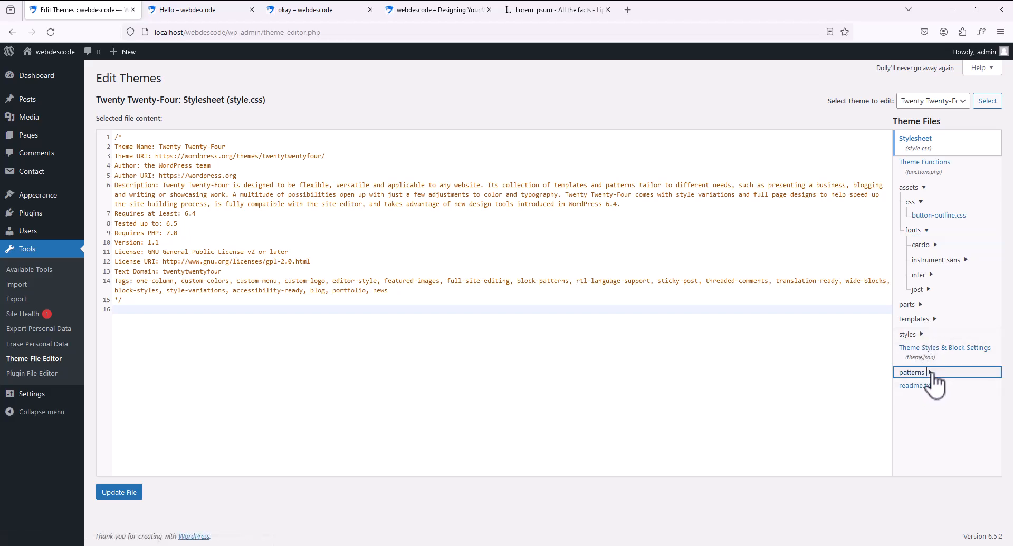
- Open the Plugin File Editor, accept the direct-editing warning, and read through Contact Form 7's main file wp-contact-form-7.php
click(31, 374)
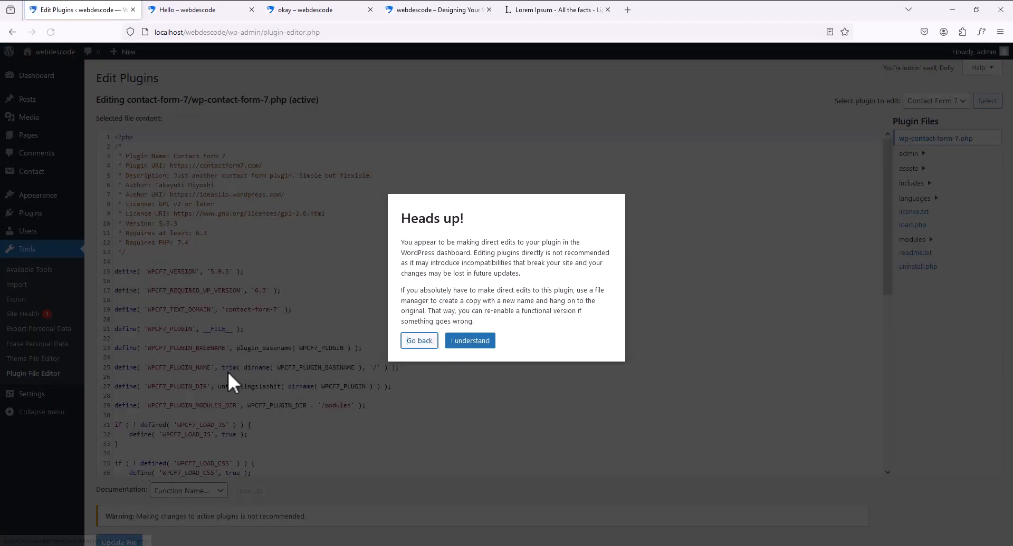
click(471, 344)
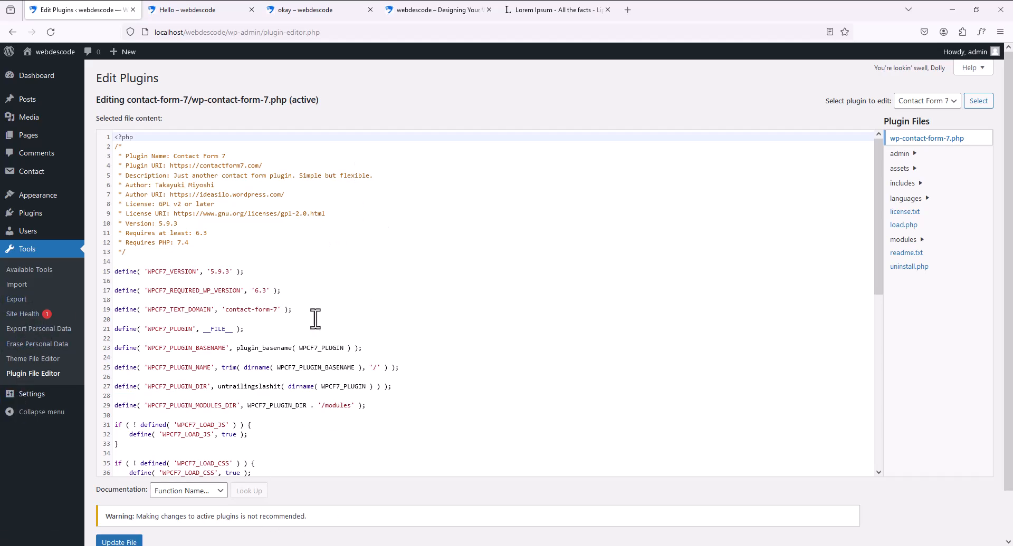
scroll(364, 298, down, 3)
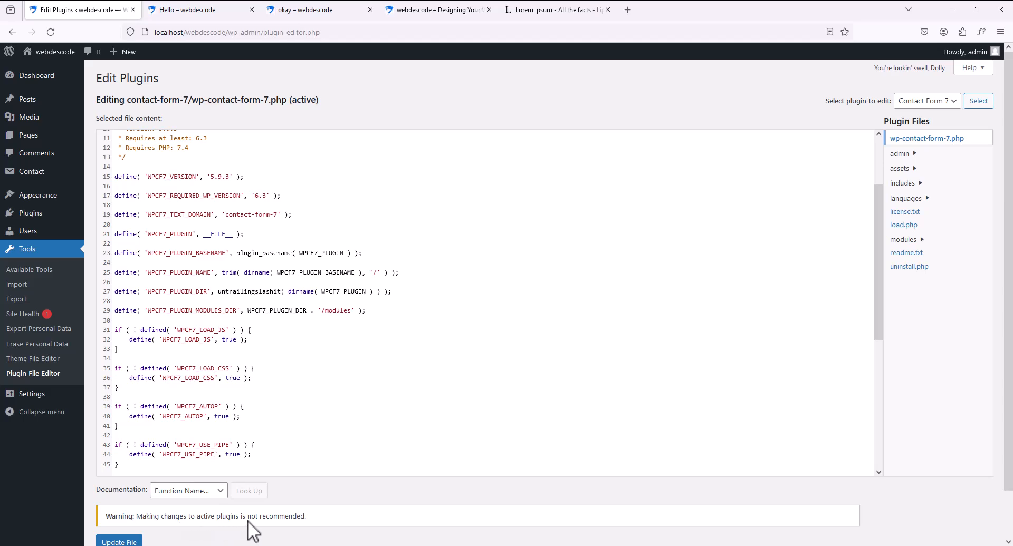
scroll(153, 357, down, 8)
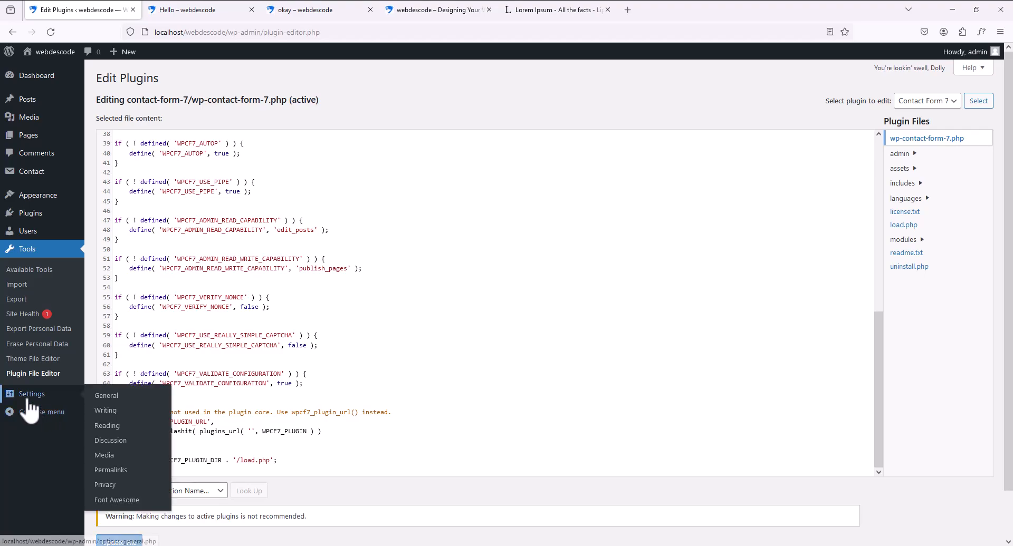
- Open the permalink settings and select Custom Structure with /%postname%/ as the permalink structure
mouse_move(37, 403)
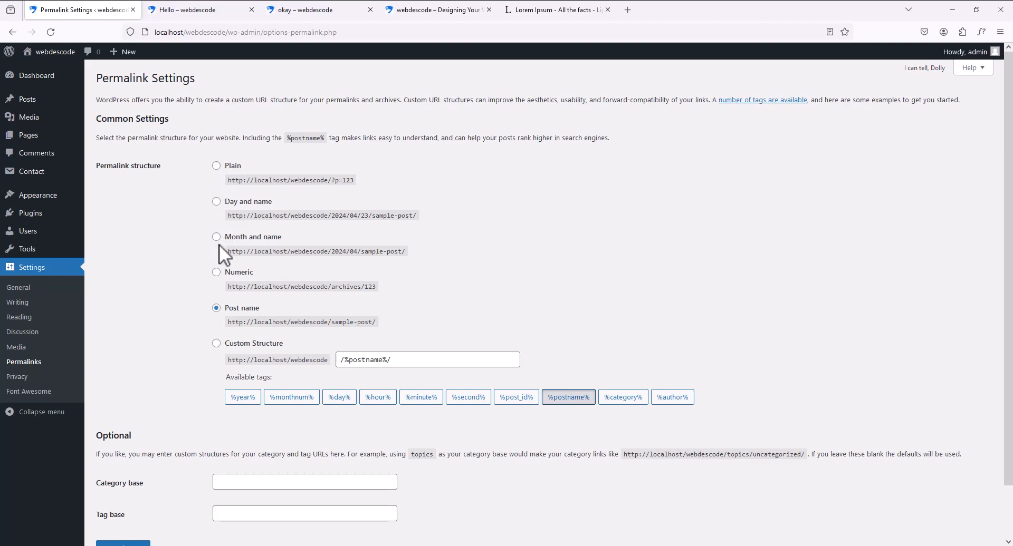
scroll(522, 380, down, 2)
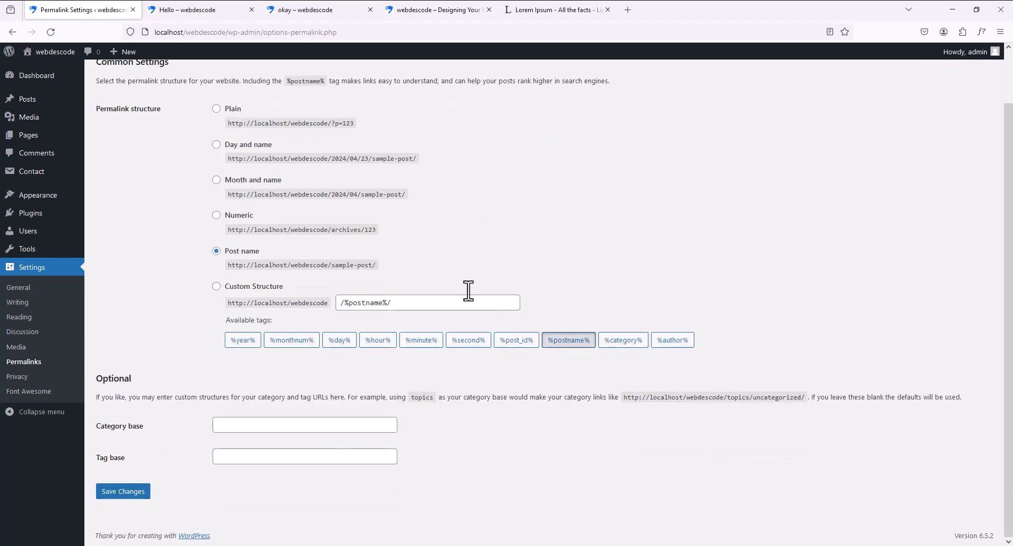
click(425, 301)
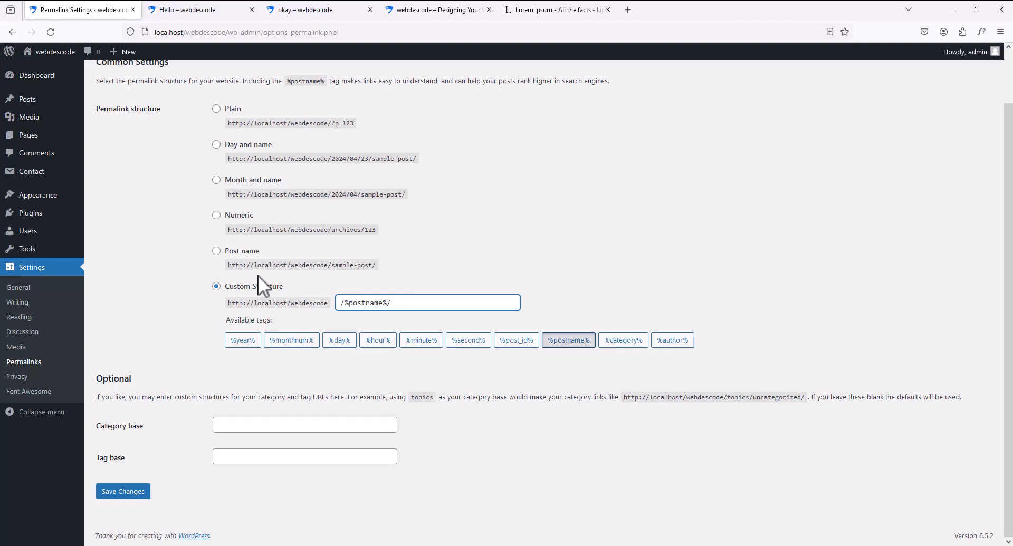
- Examine the slug in the published Hello post's URL and return to the permalink settings
click(244, 8)
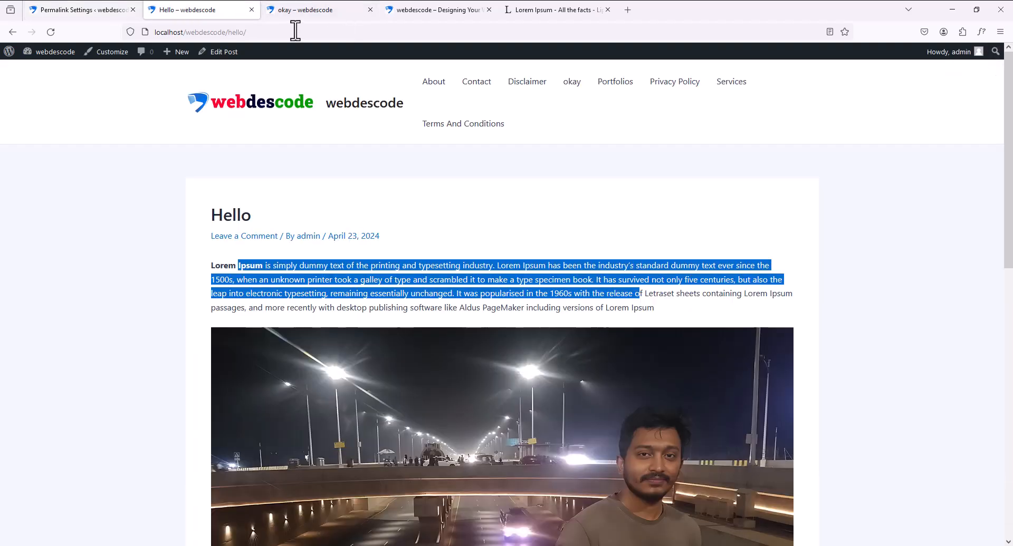
click(226, 32)
click(236, 33)
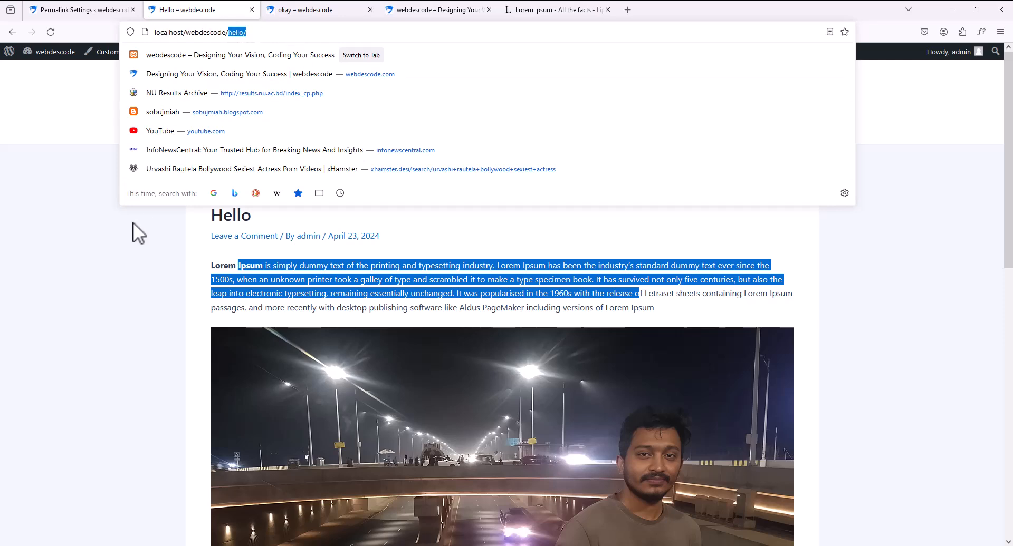
click(133, 223)
click(234, 33)
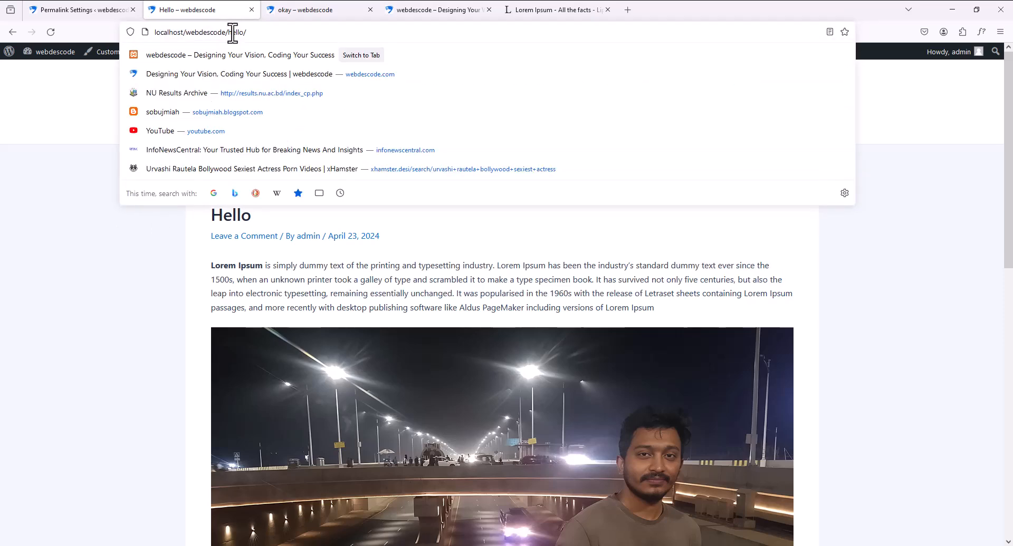
click(238, 33)
click(147, 262)
click(89, 9)
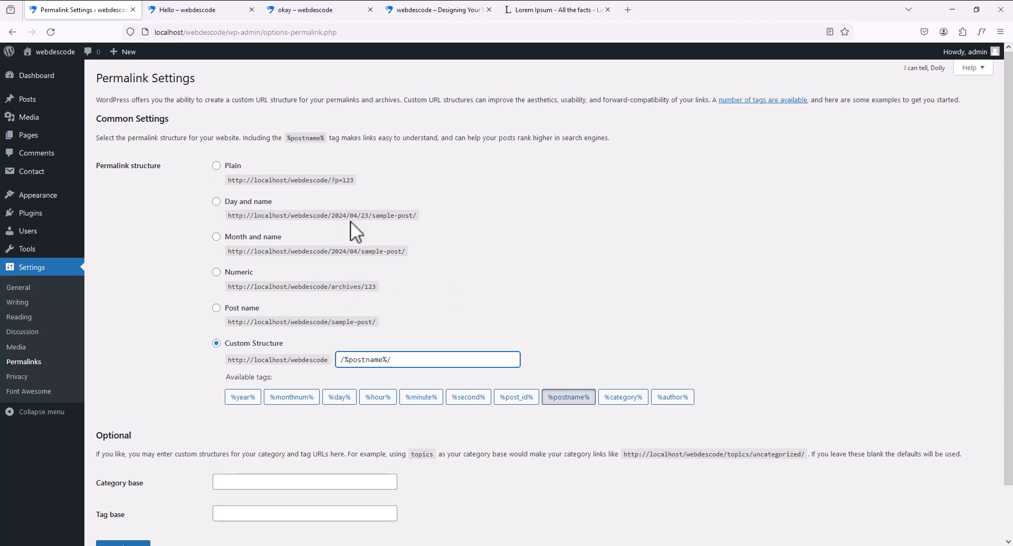
- Examine the example URL endings of the Day and name and Numeric permalink structures
drag(331, 216, 421, 211)
click(375, 215)
click(575, 216)
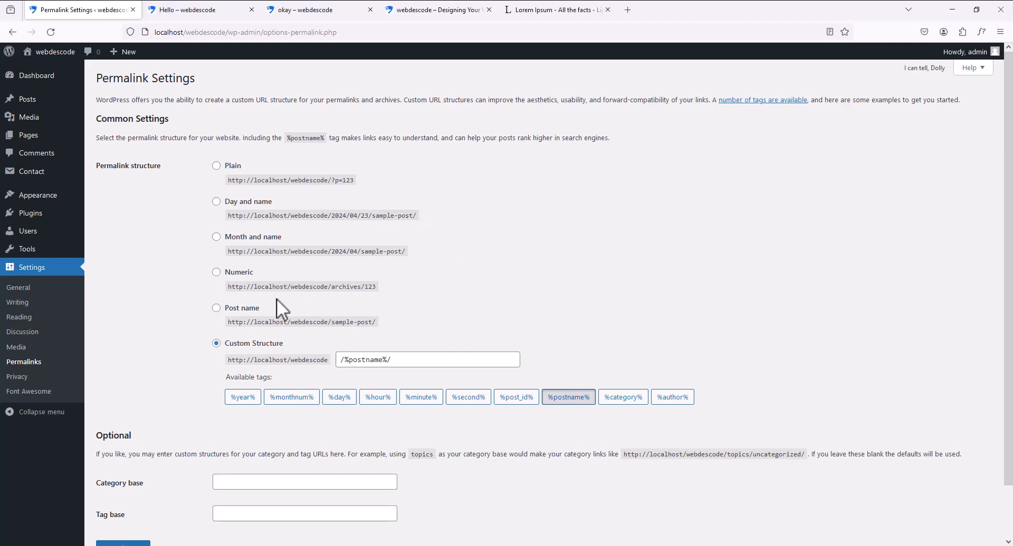
drag(332, 288, 542, 289)
- Collapse the admin navigation menu and expand it again
click(44, 414)
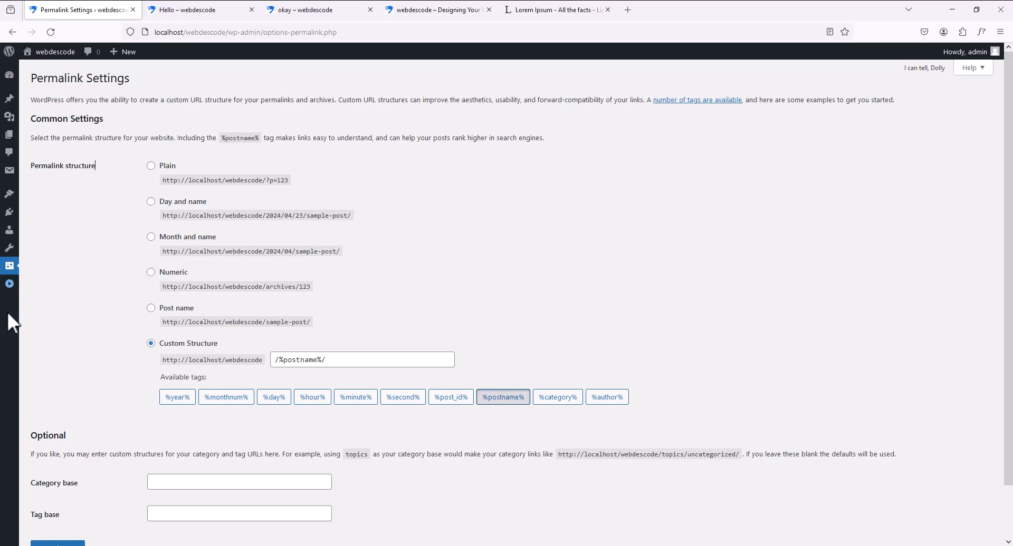
click(9, 285)
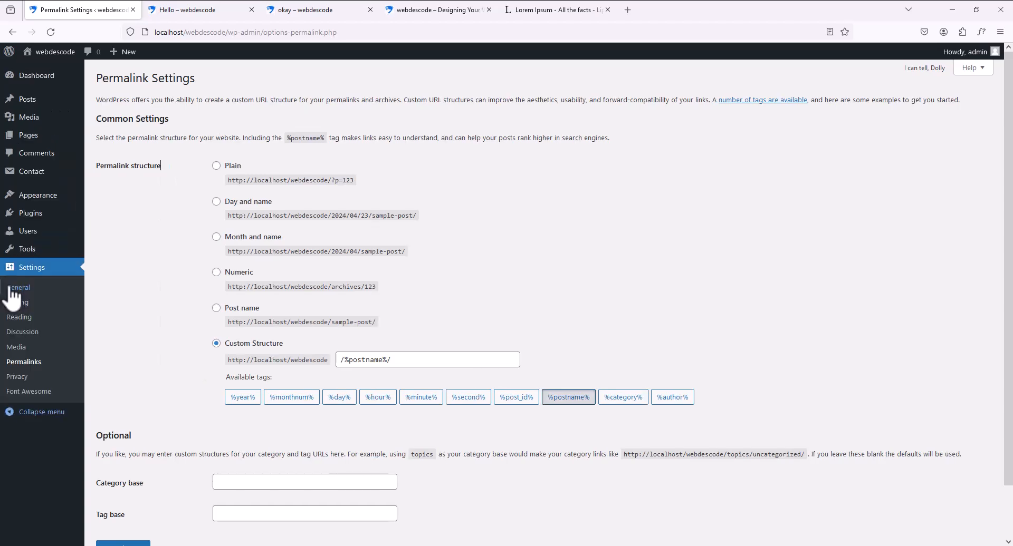